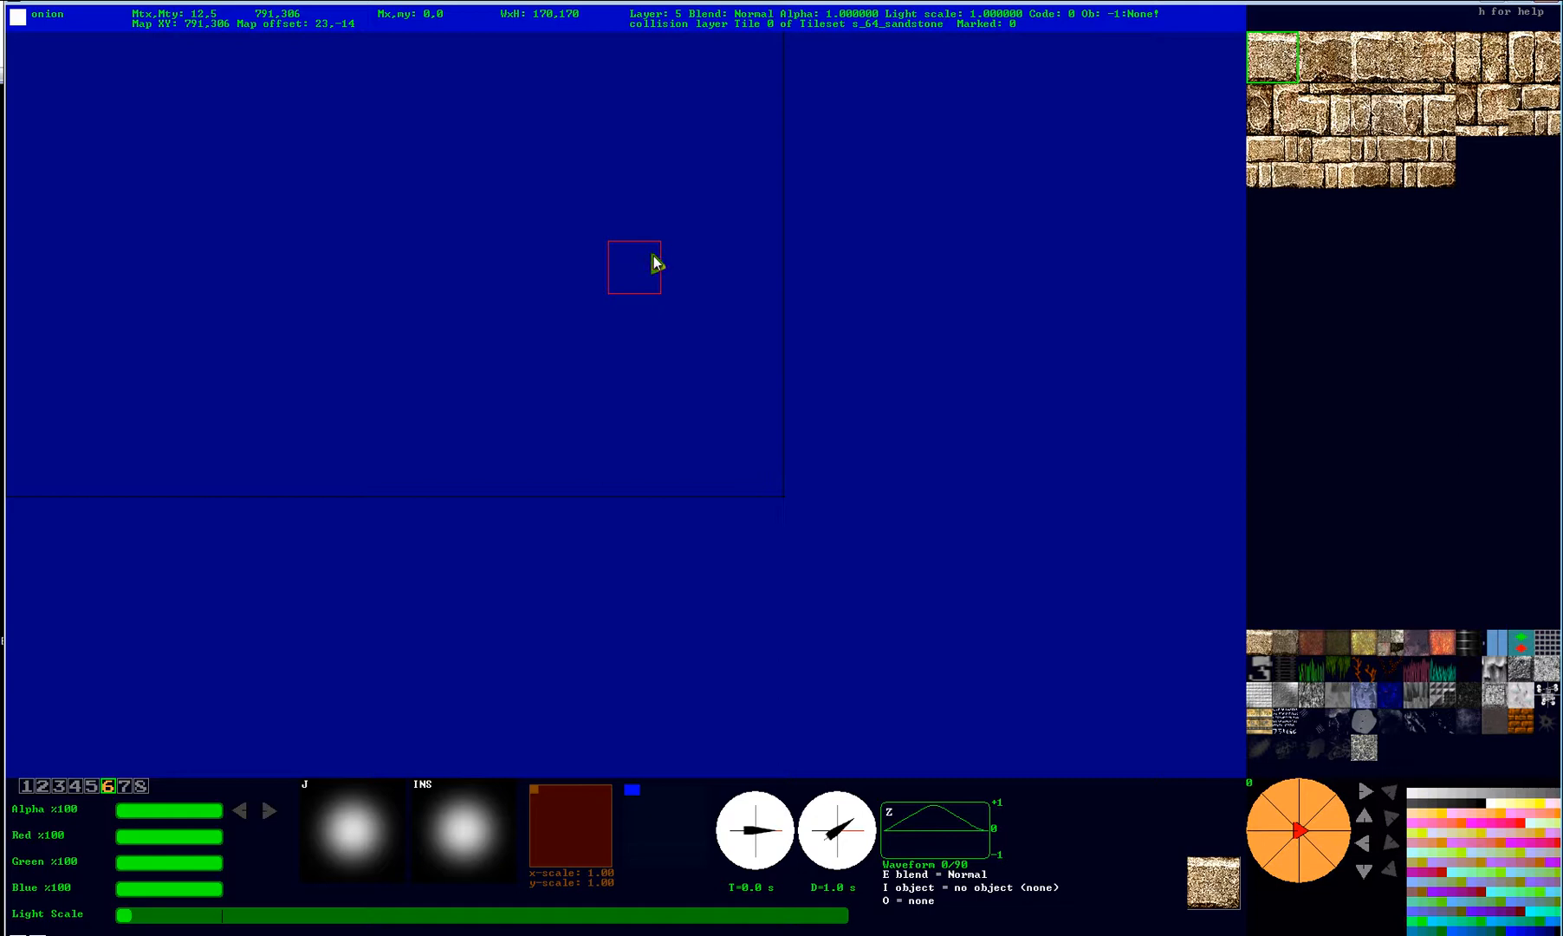
# Start a new, empty map in place of the current one, answering the confirmation with y.
pyautogui.press('h')
pyautogui.press('h')
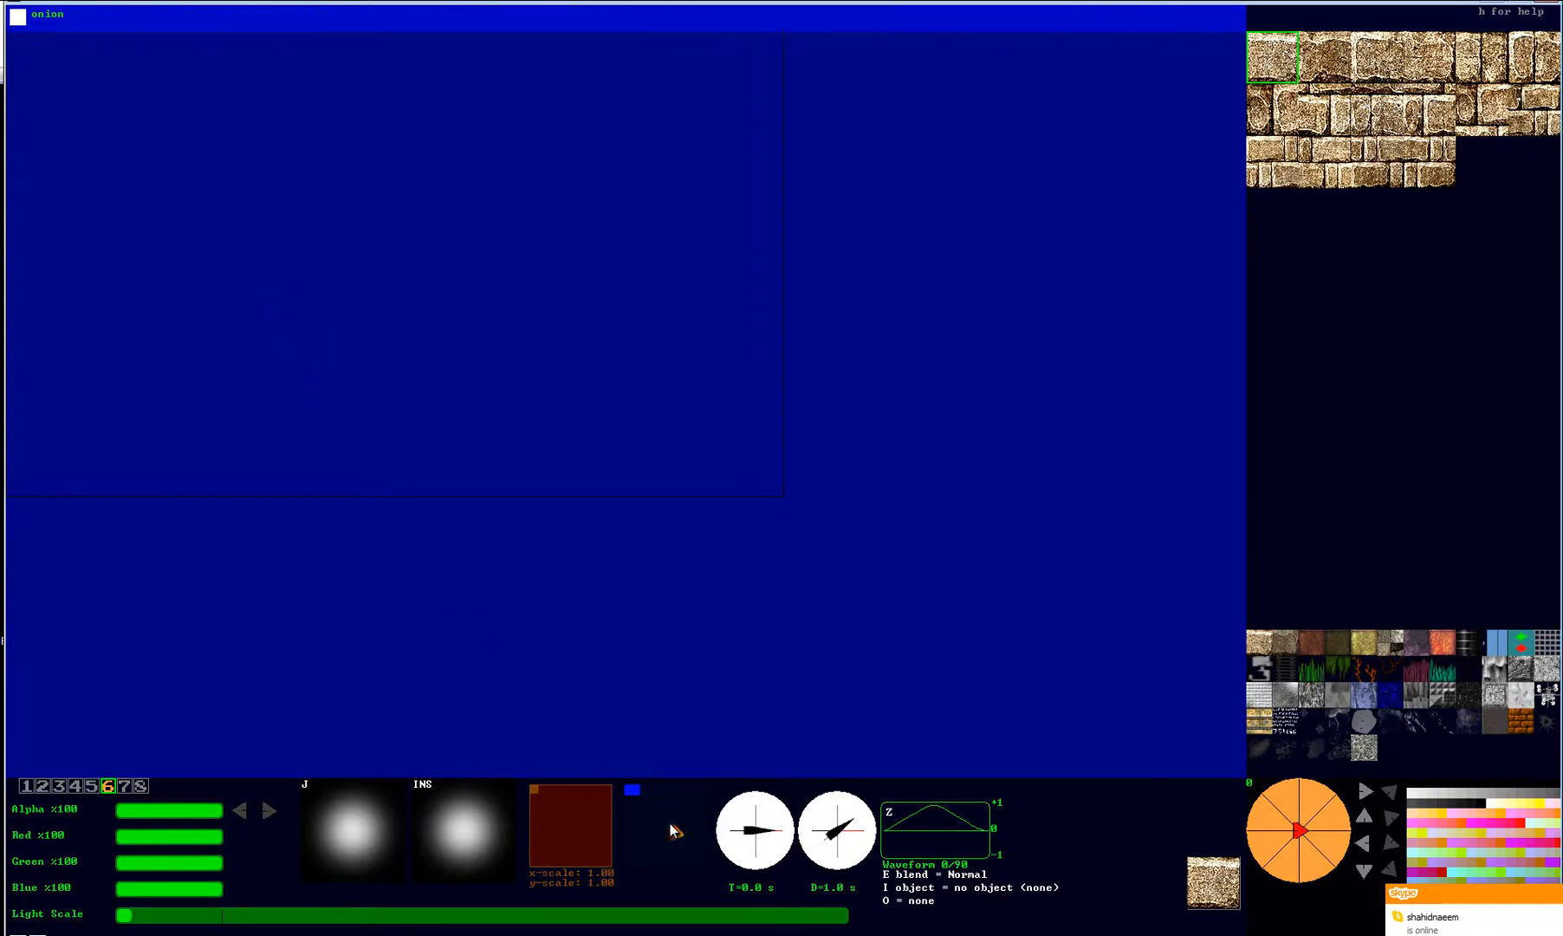
pyautogui.click(667, 824)
pyautogui.moveTo(662, 821); pyautogui.dragTo(664, 827)
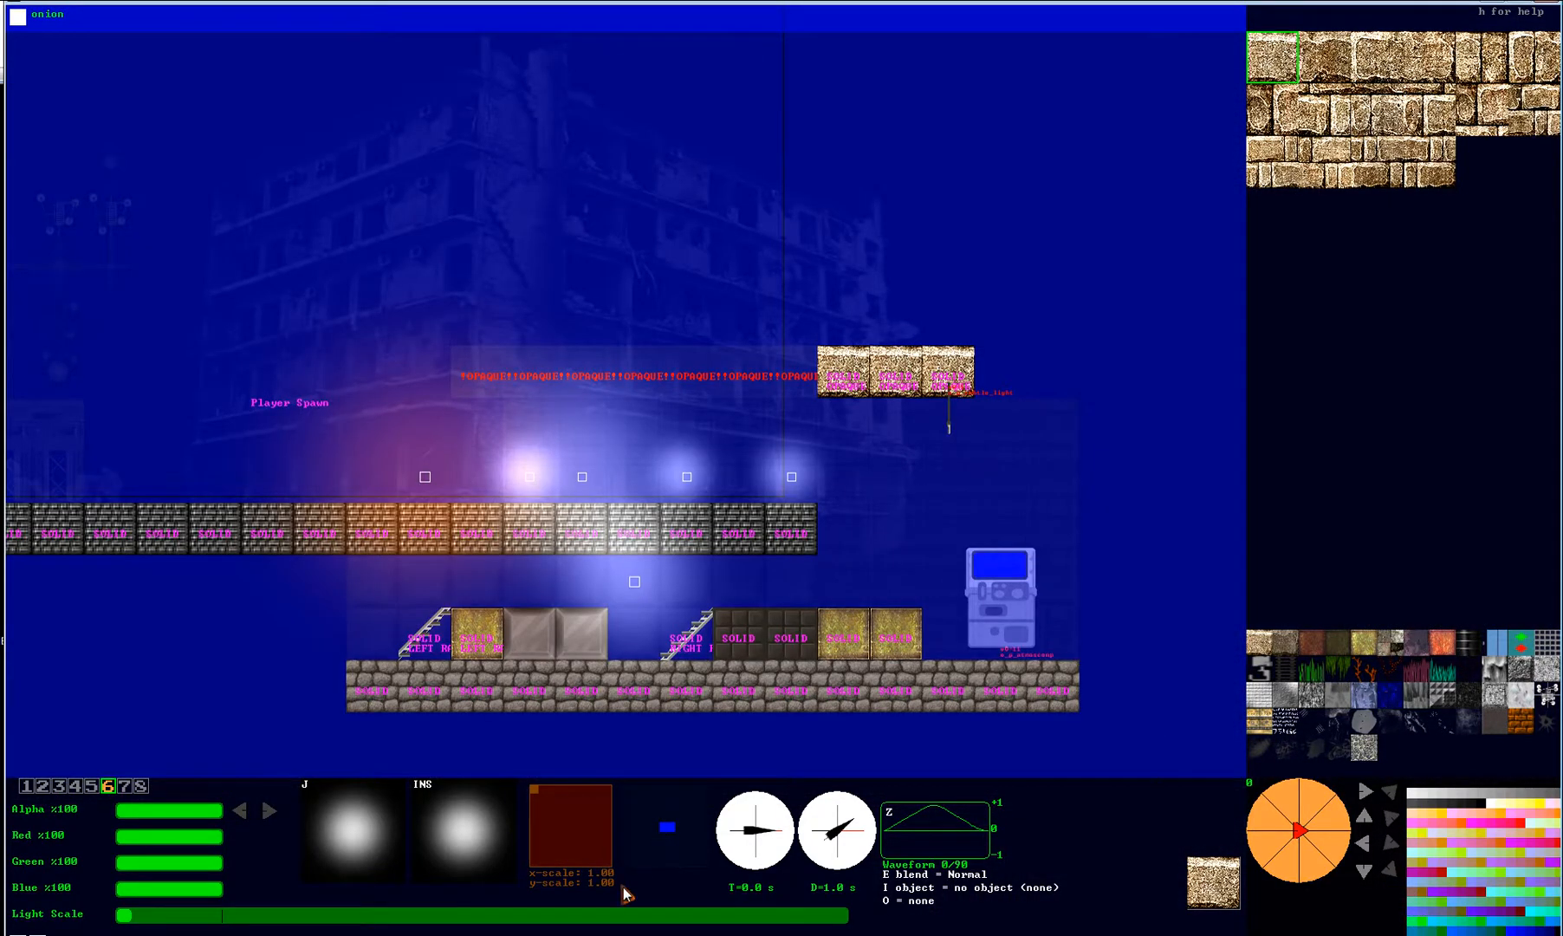
pyautogui.write('n')
pyautogui.write('yNo')
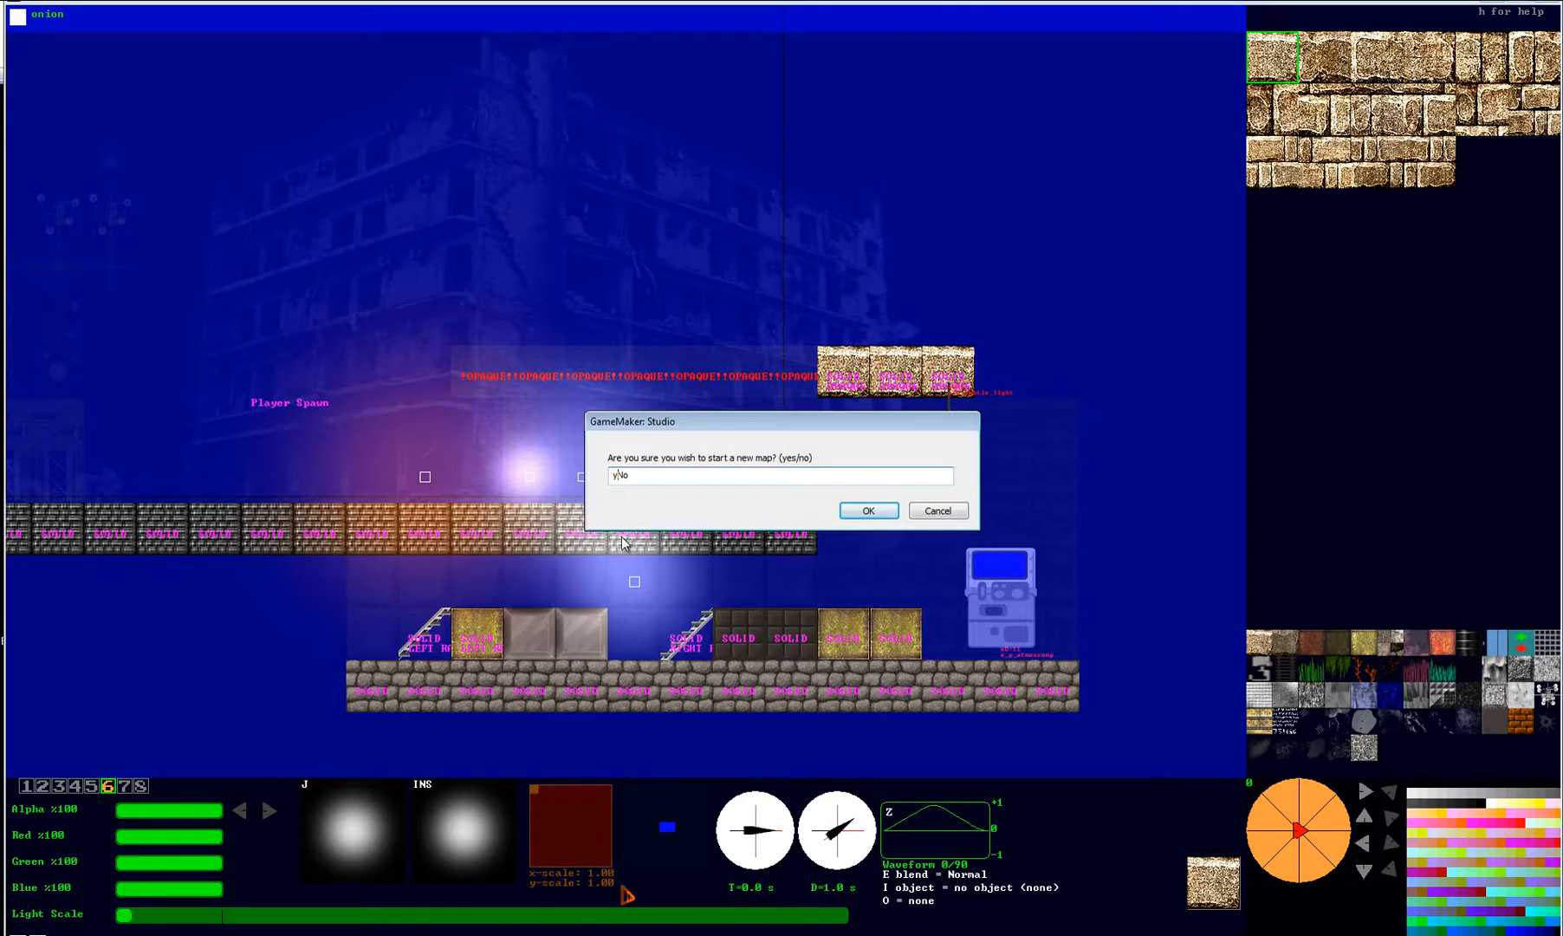
pyautogui.press('Return')
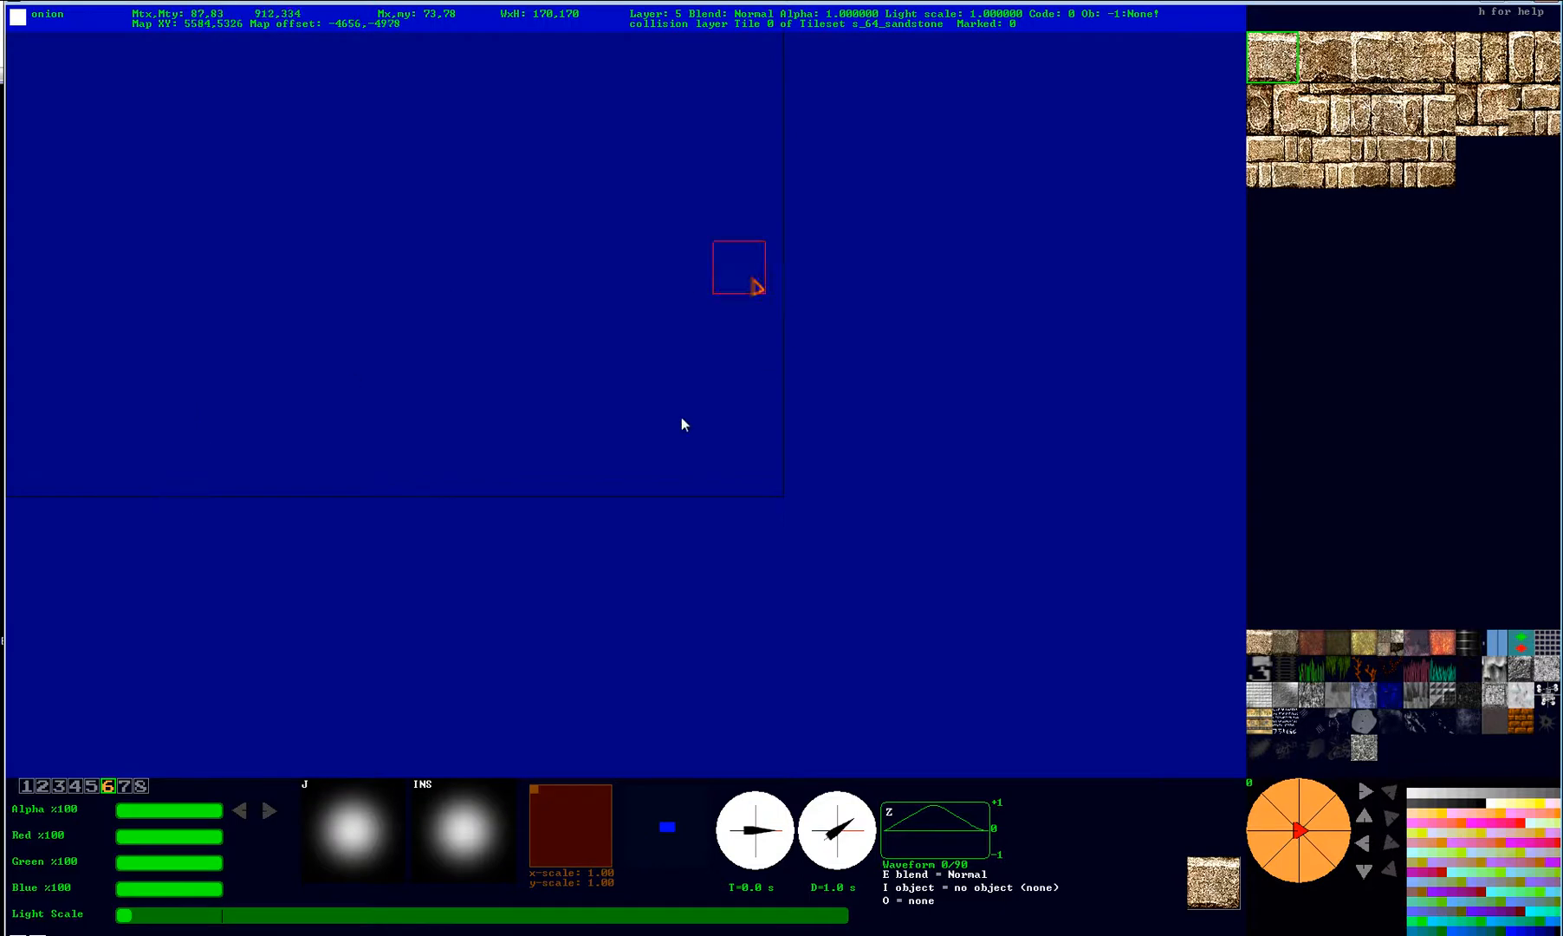
# Lay a horizontal row of 21 solid tiles on layer 6 using tile 1 of the s_64_colonial tileset.
pyautogui.click(1311, 642)
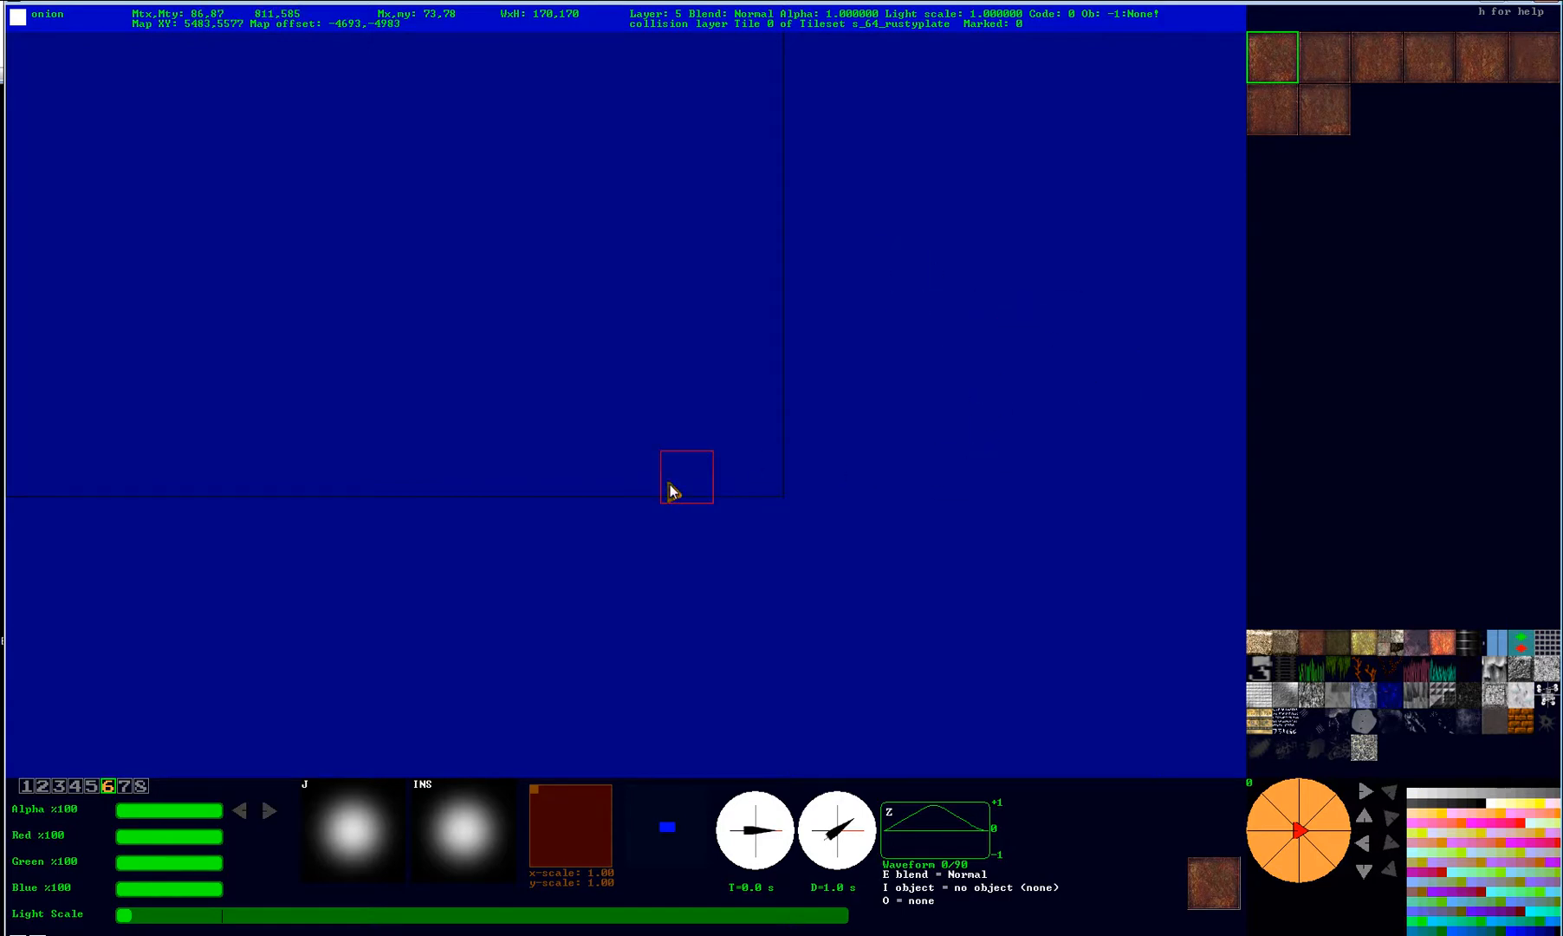
pyautogui.press('c')
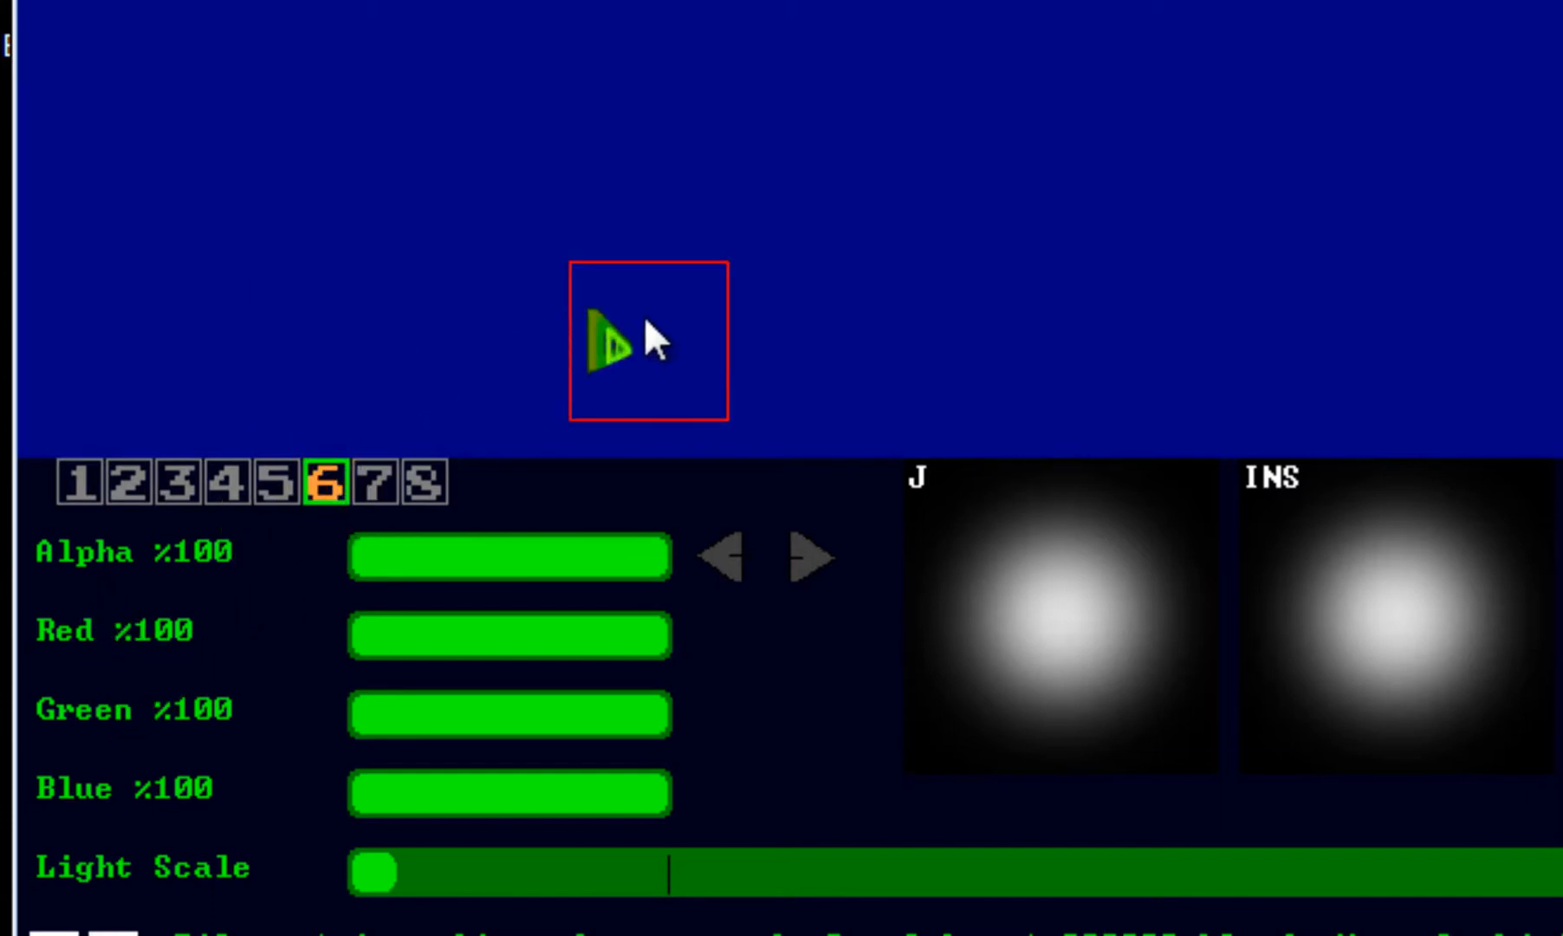
pyautogui.click(278, 494)
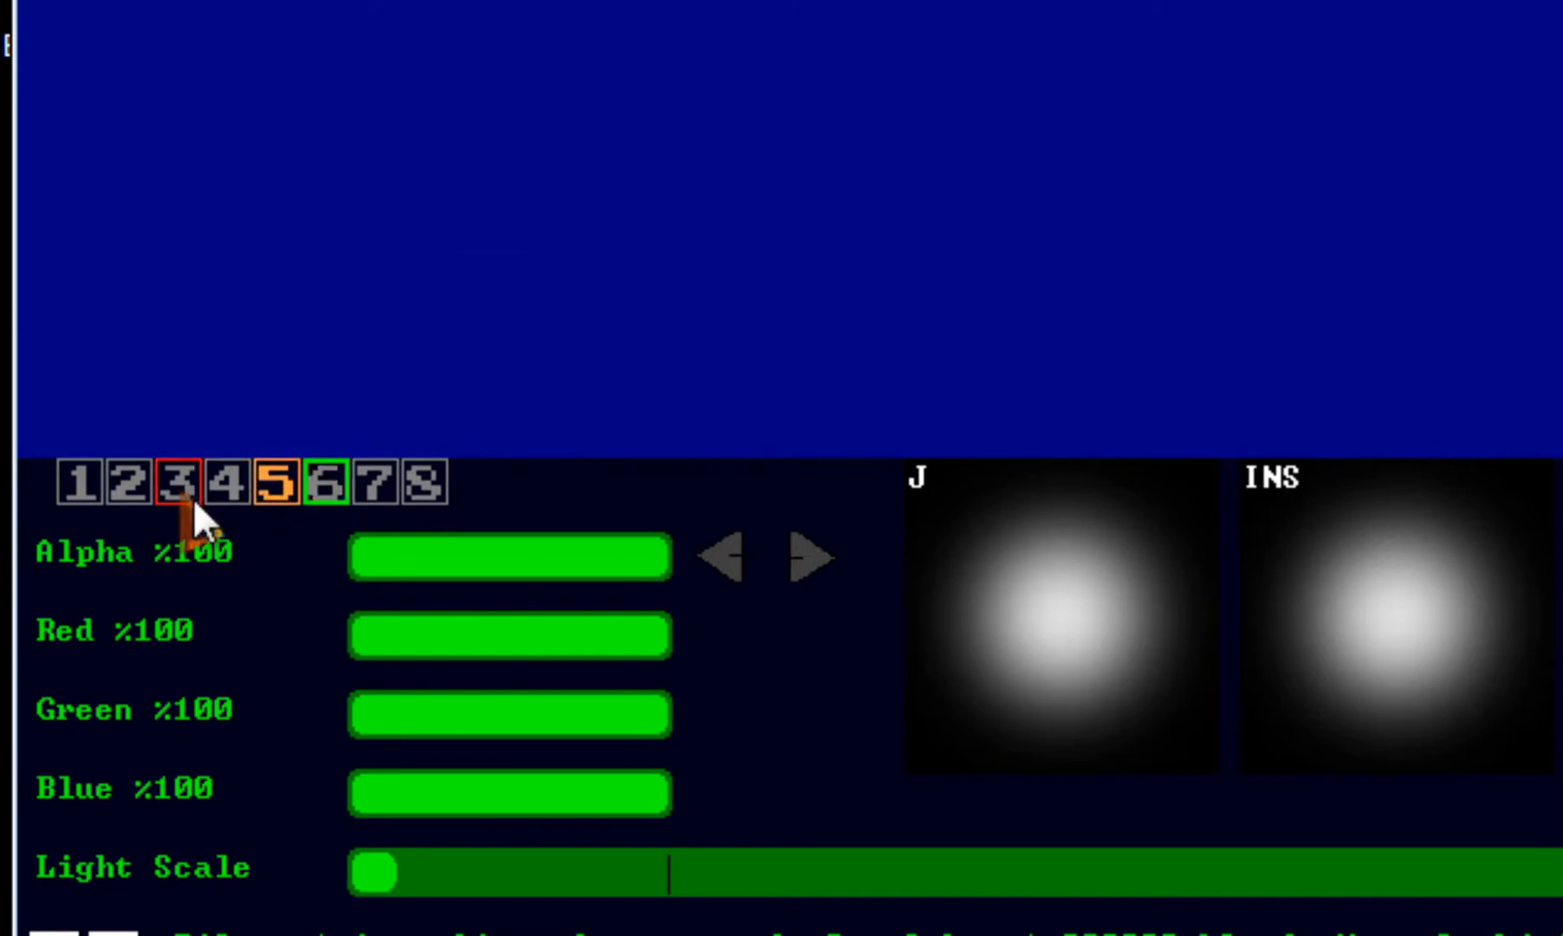
pyautogui.click(335, 492)
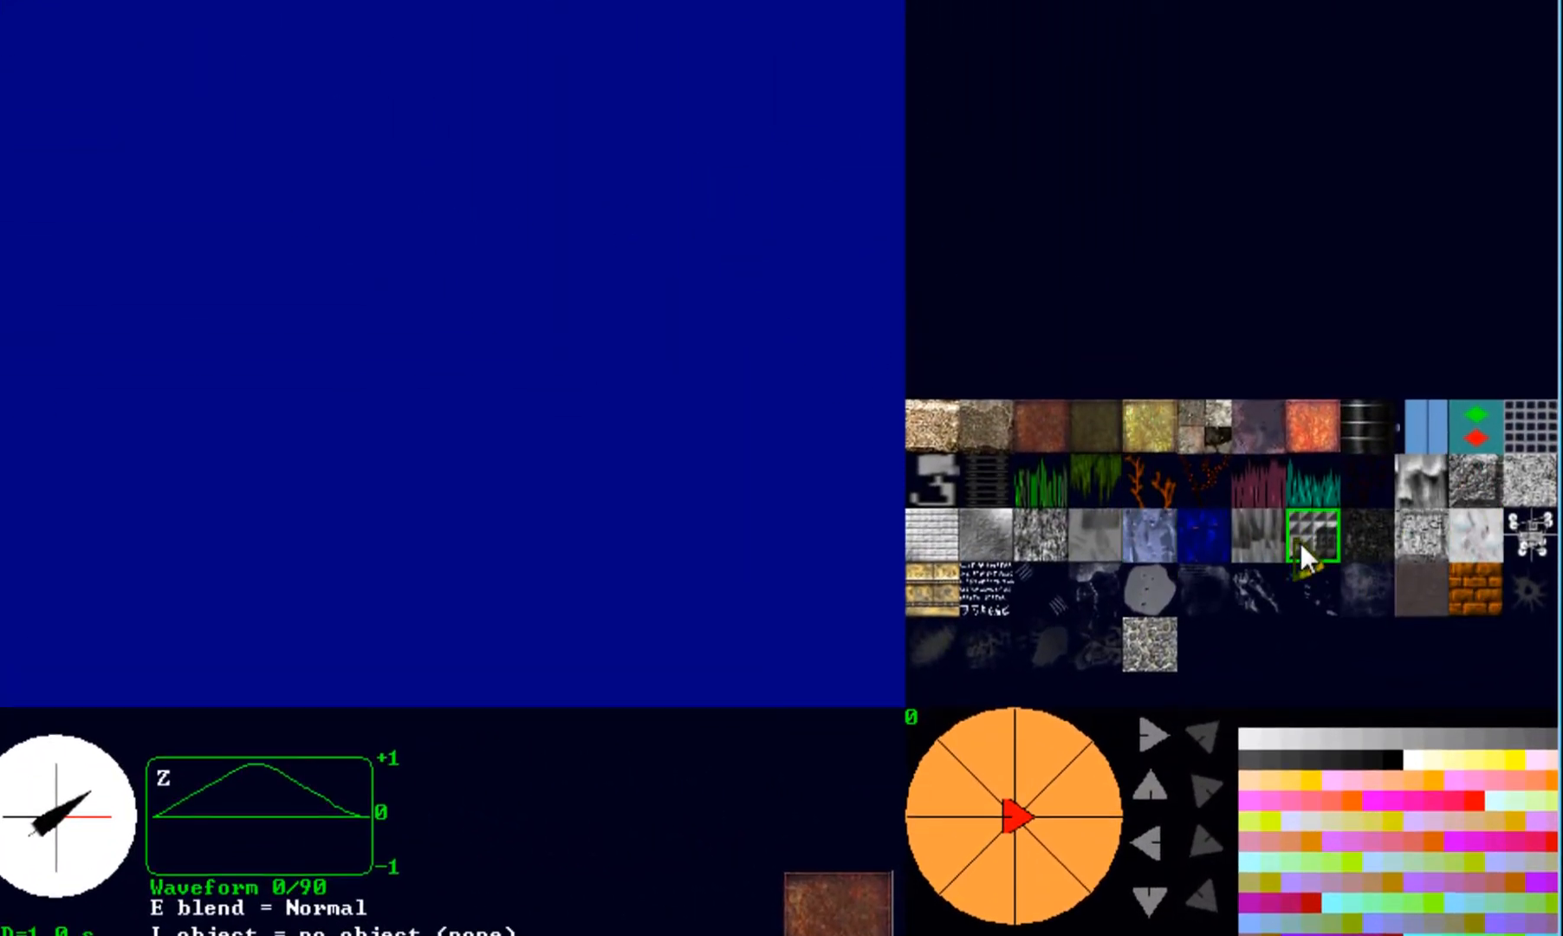
pyautogui.click(1313, 449)
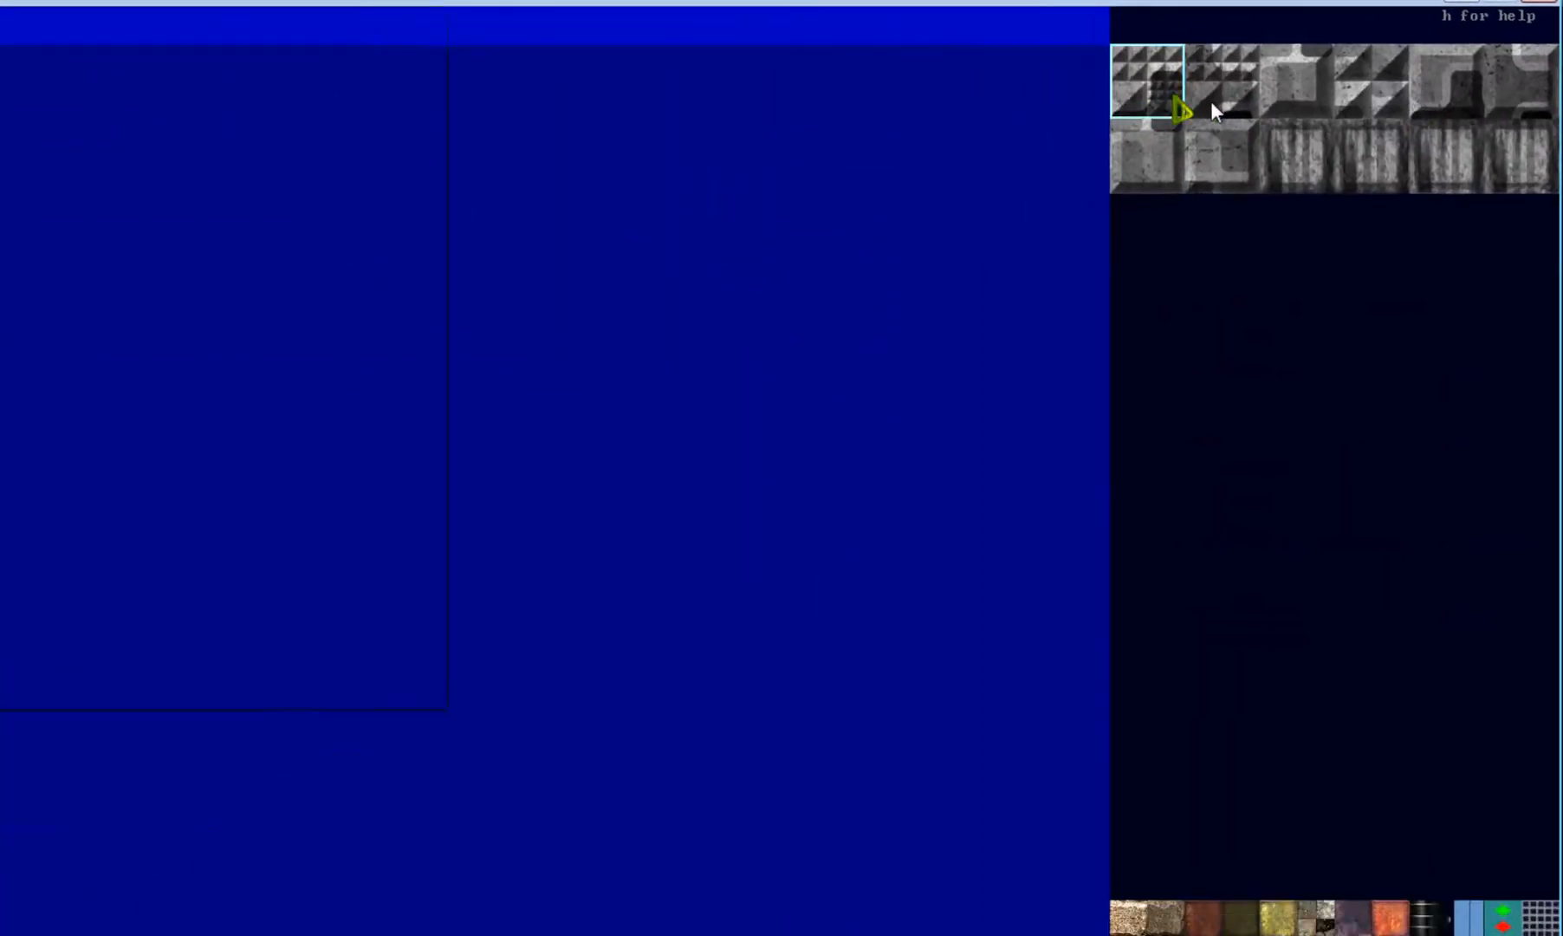
pyautogui.click(1211, 100)
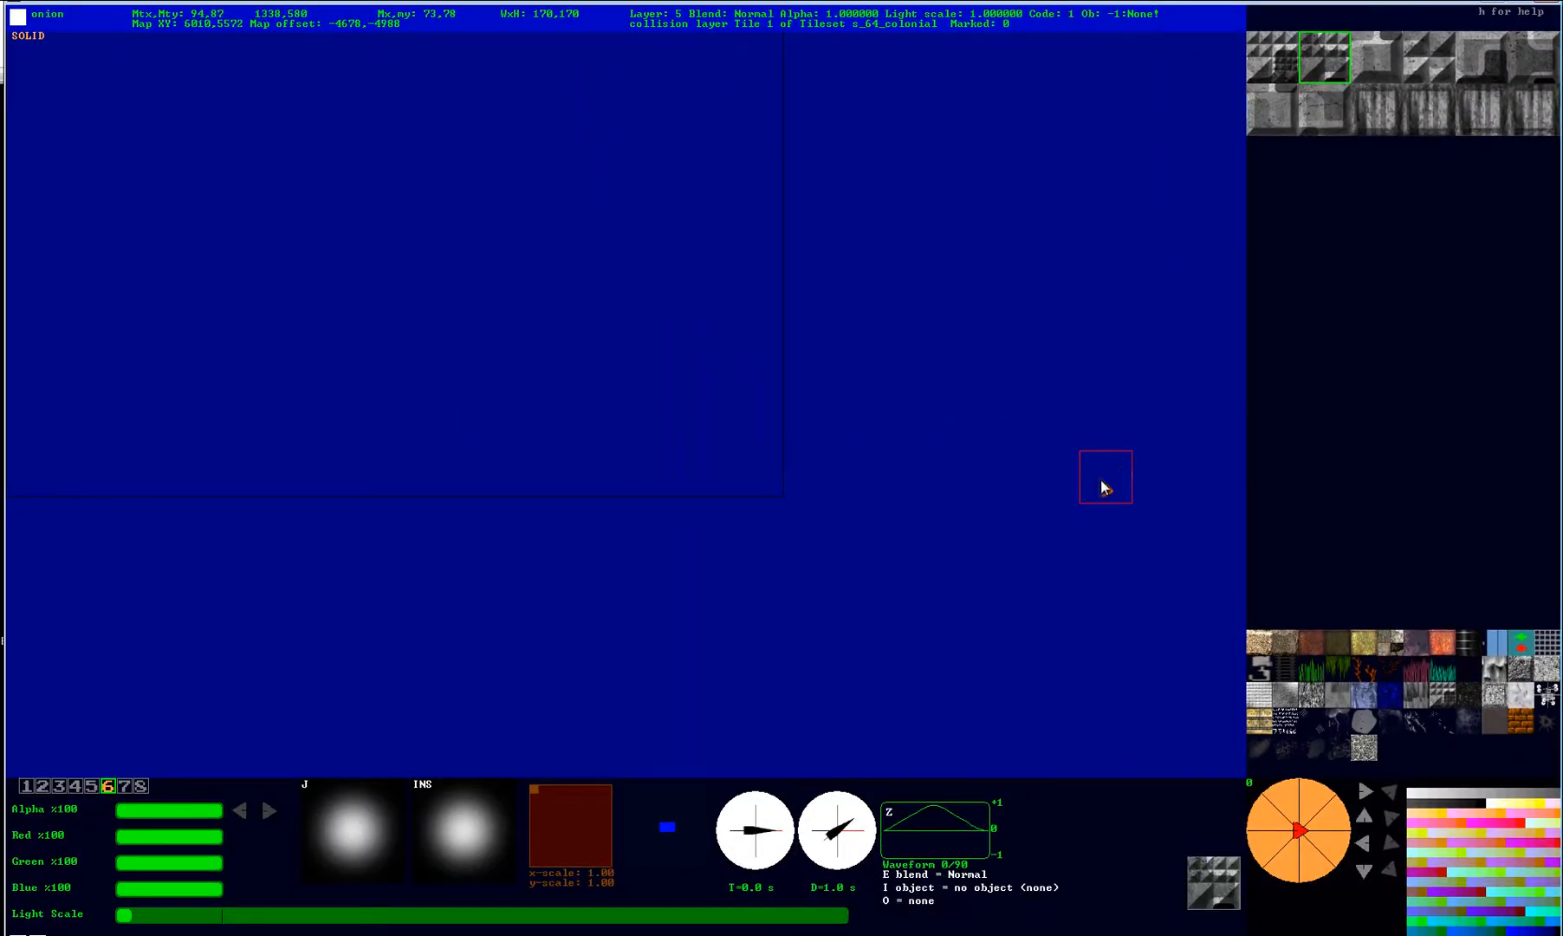
pyautogui.moveTo(1101, 478); pyautogui.dragTo(38, 480)
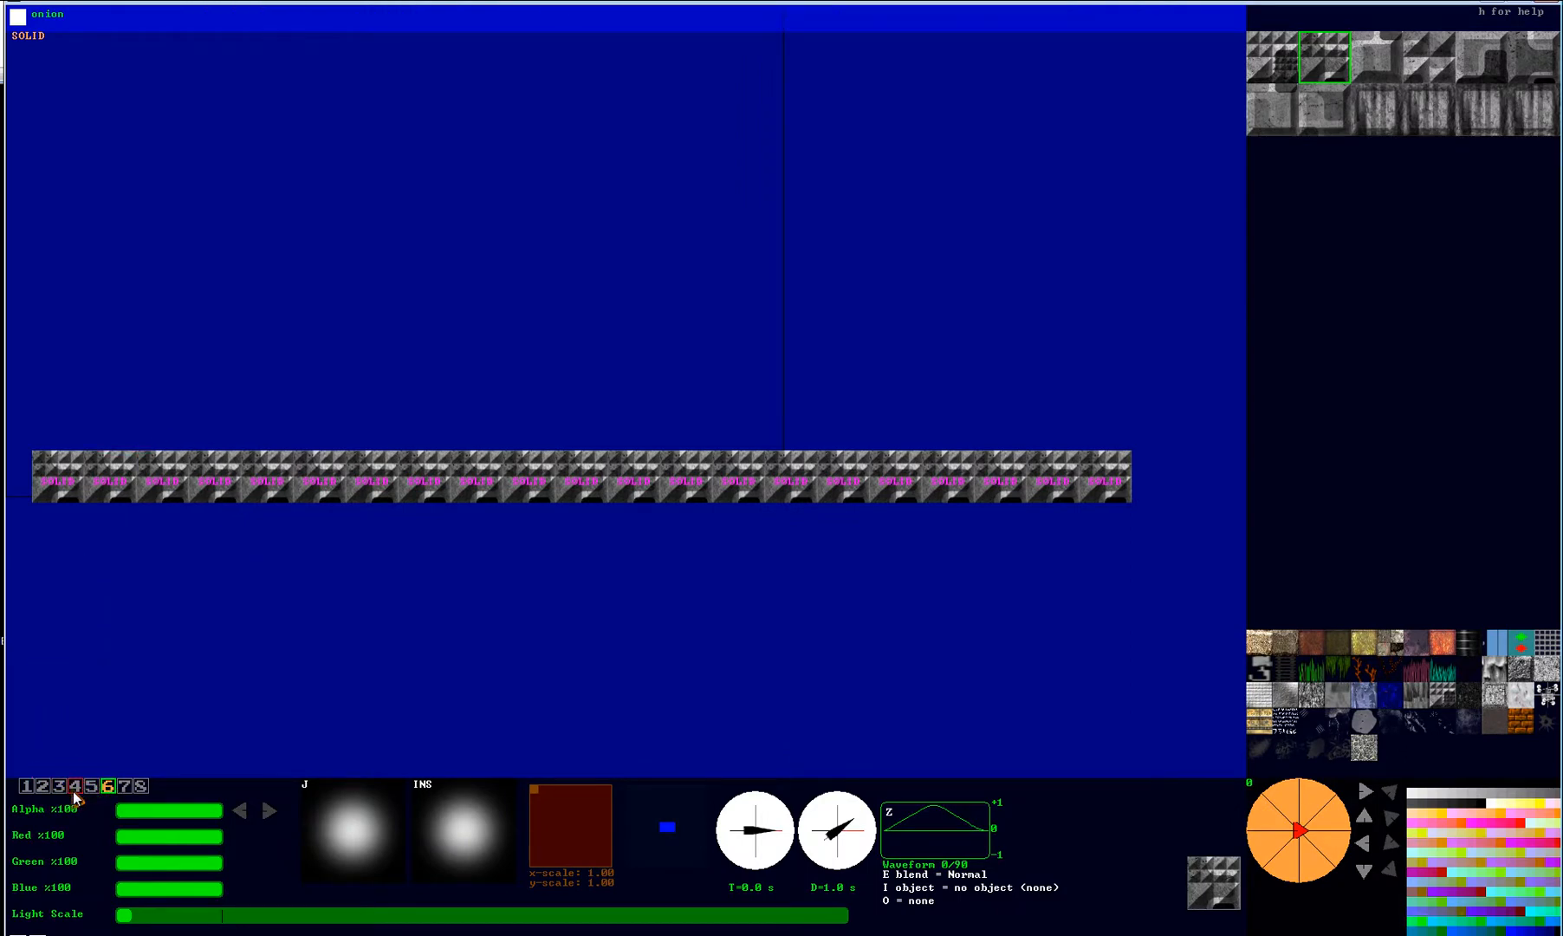
# On layer 2, place the pale, twisted plant-stalk image so that it stands on the row of solid tiles.
pyautogui.click(48, 791)
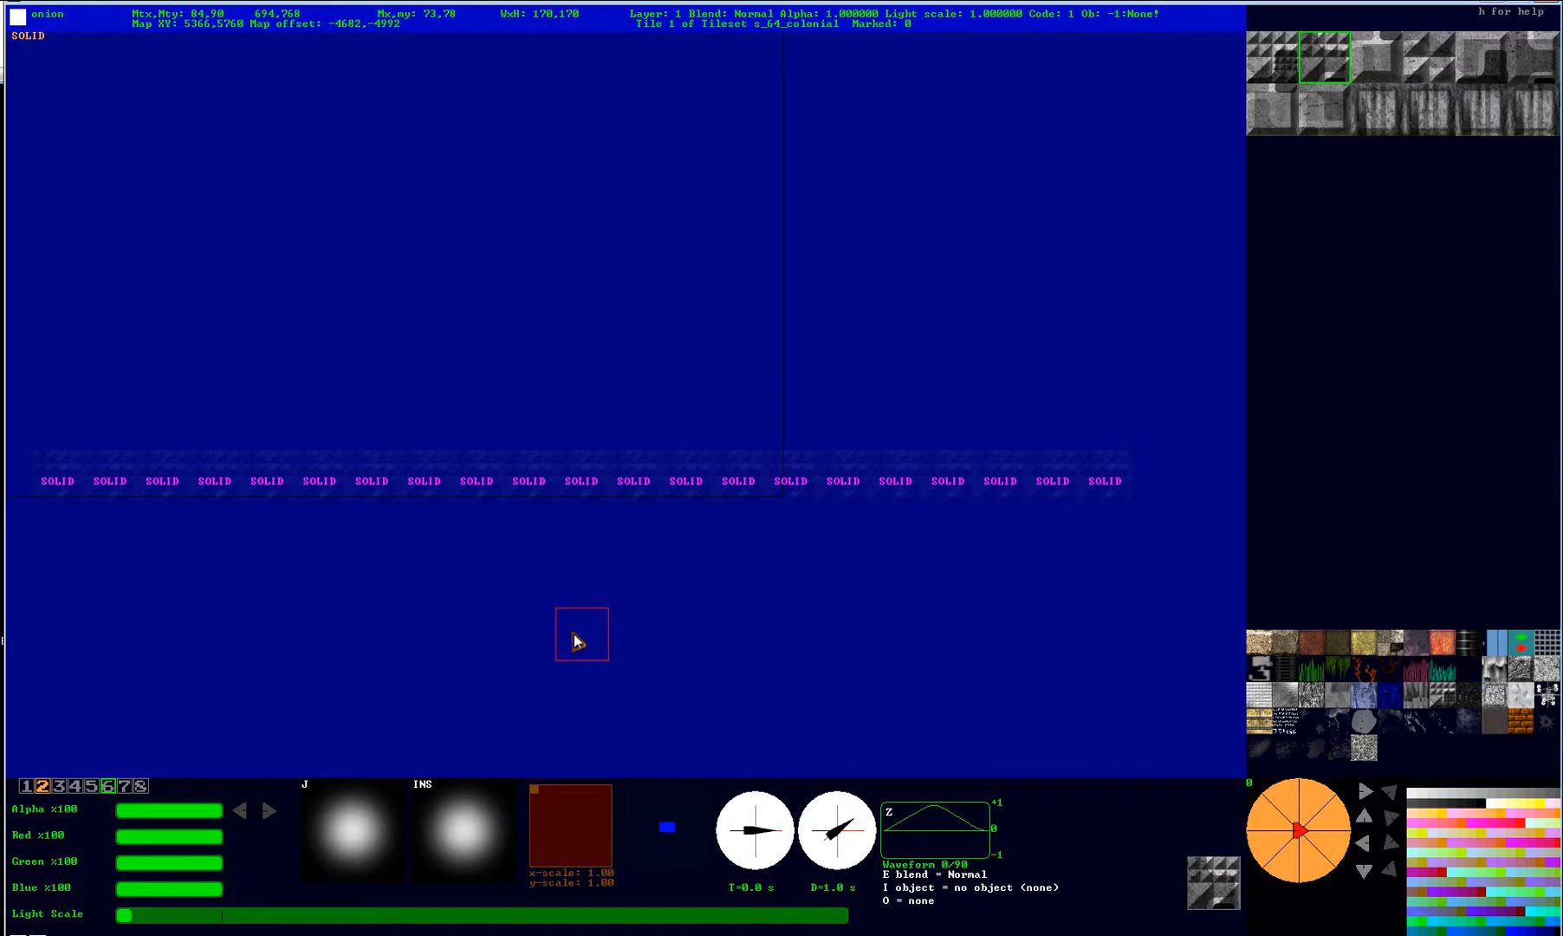
pyautogui.press('i')
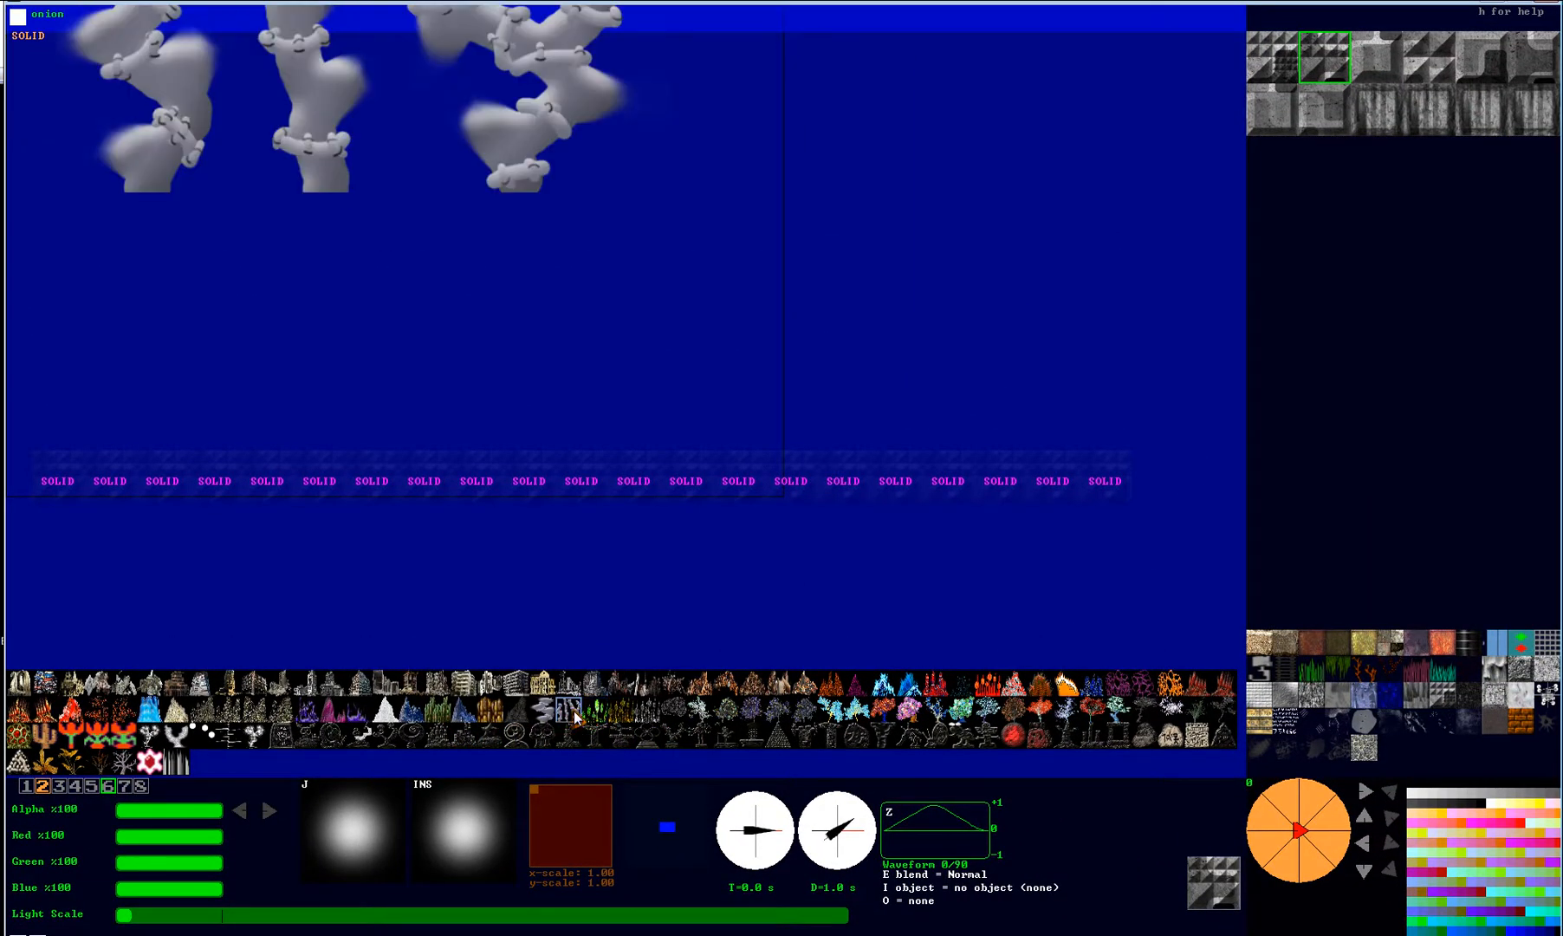
pyautogui.click(573, 715)
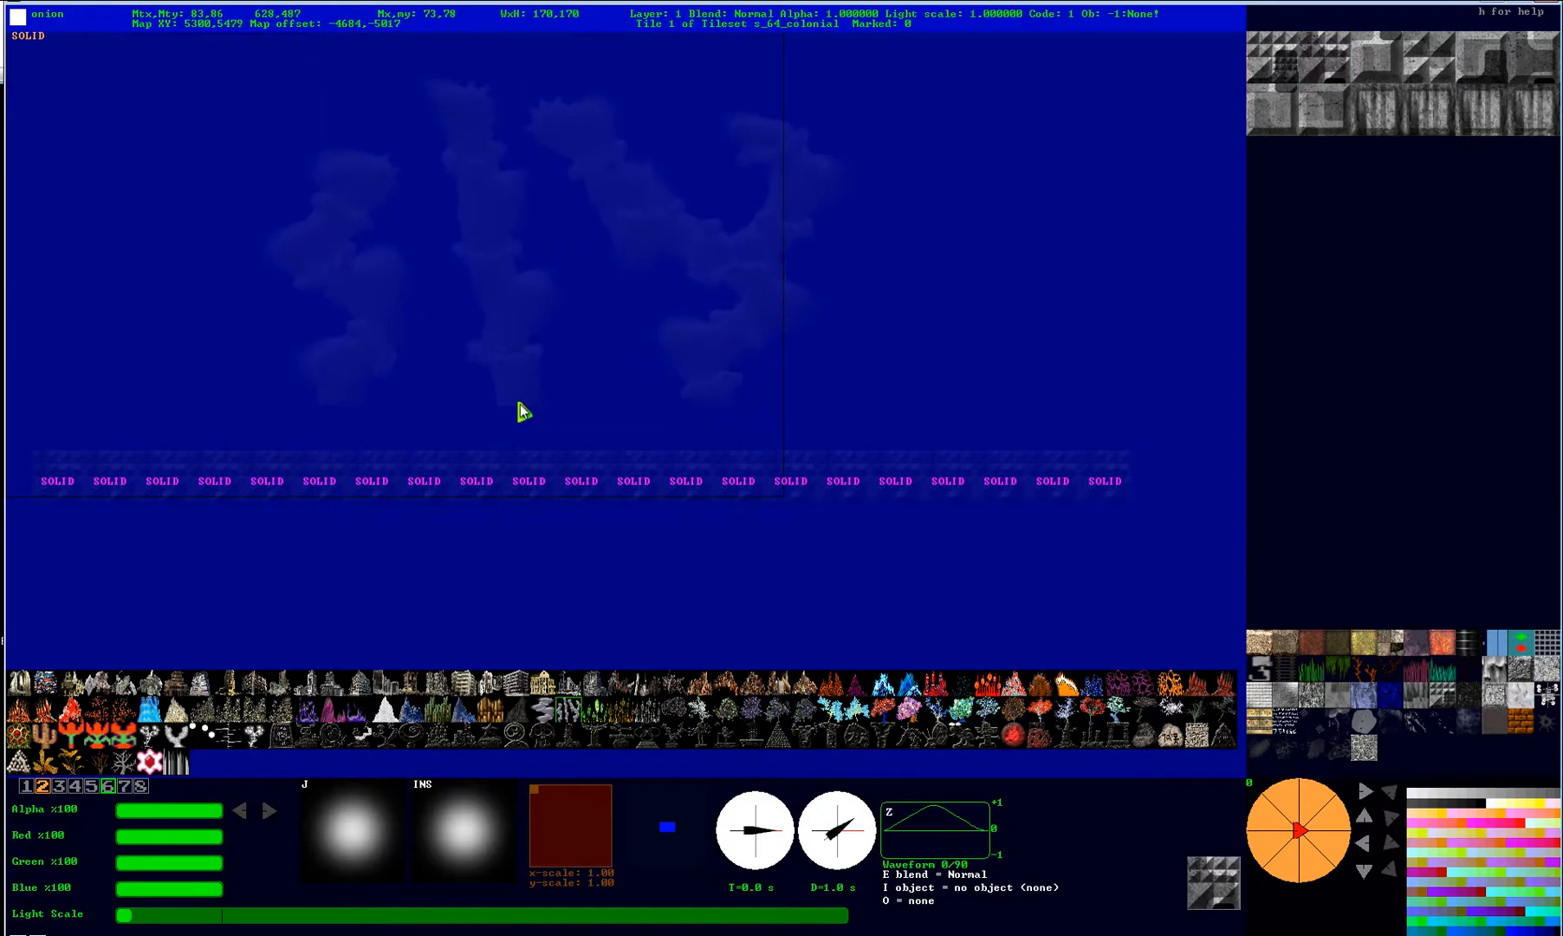
pyautogui.click(539, 451)
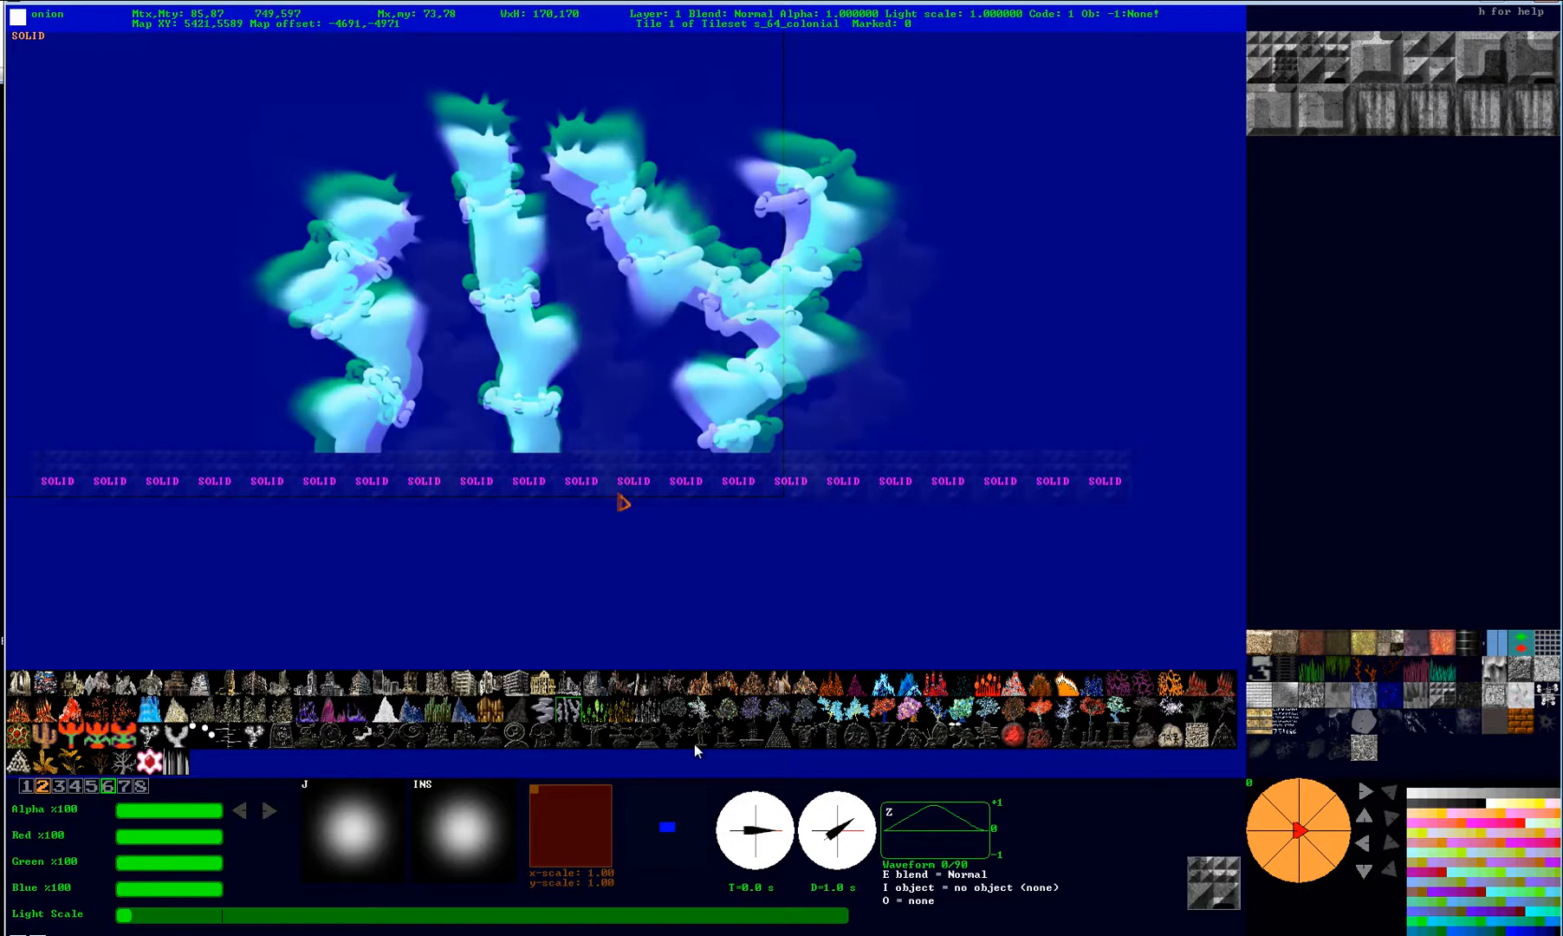
# Rotate the placed plant-stalk image through several angles and turn it back upright.
pyautogui.moveTo(750, 682)
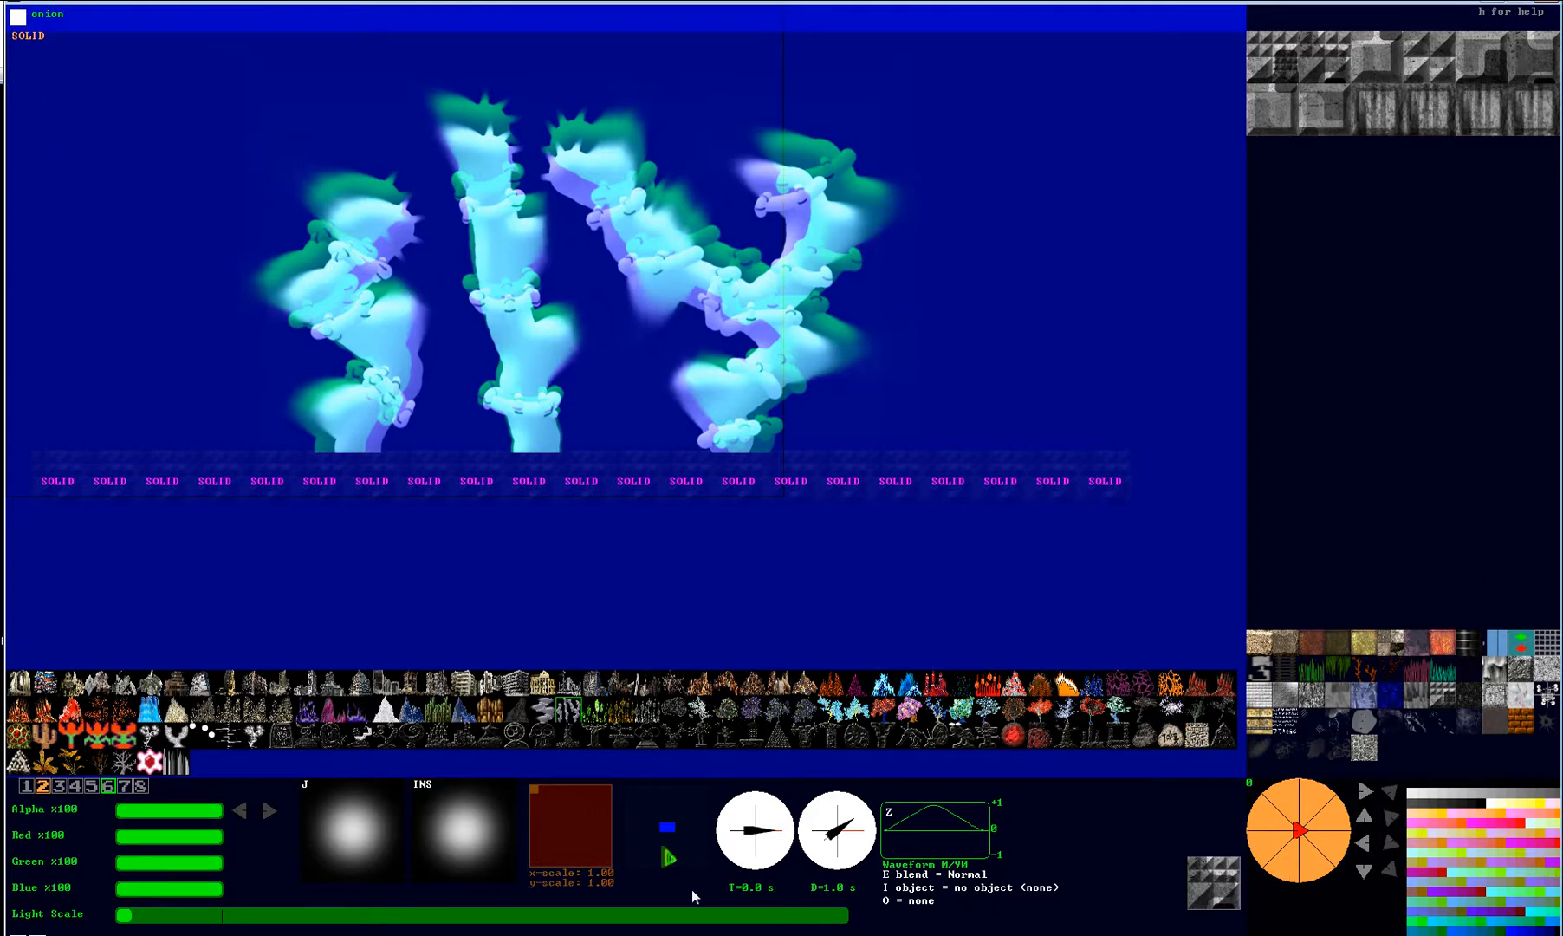
pyautogui.click(1301, 804)
pyautogui.click(1285, 831)
pyautogui.click(1295, 872)
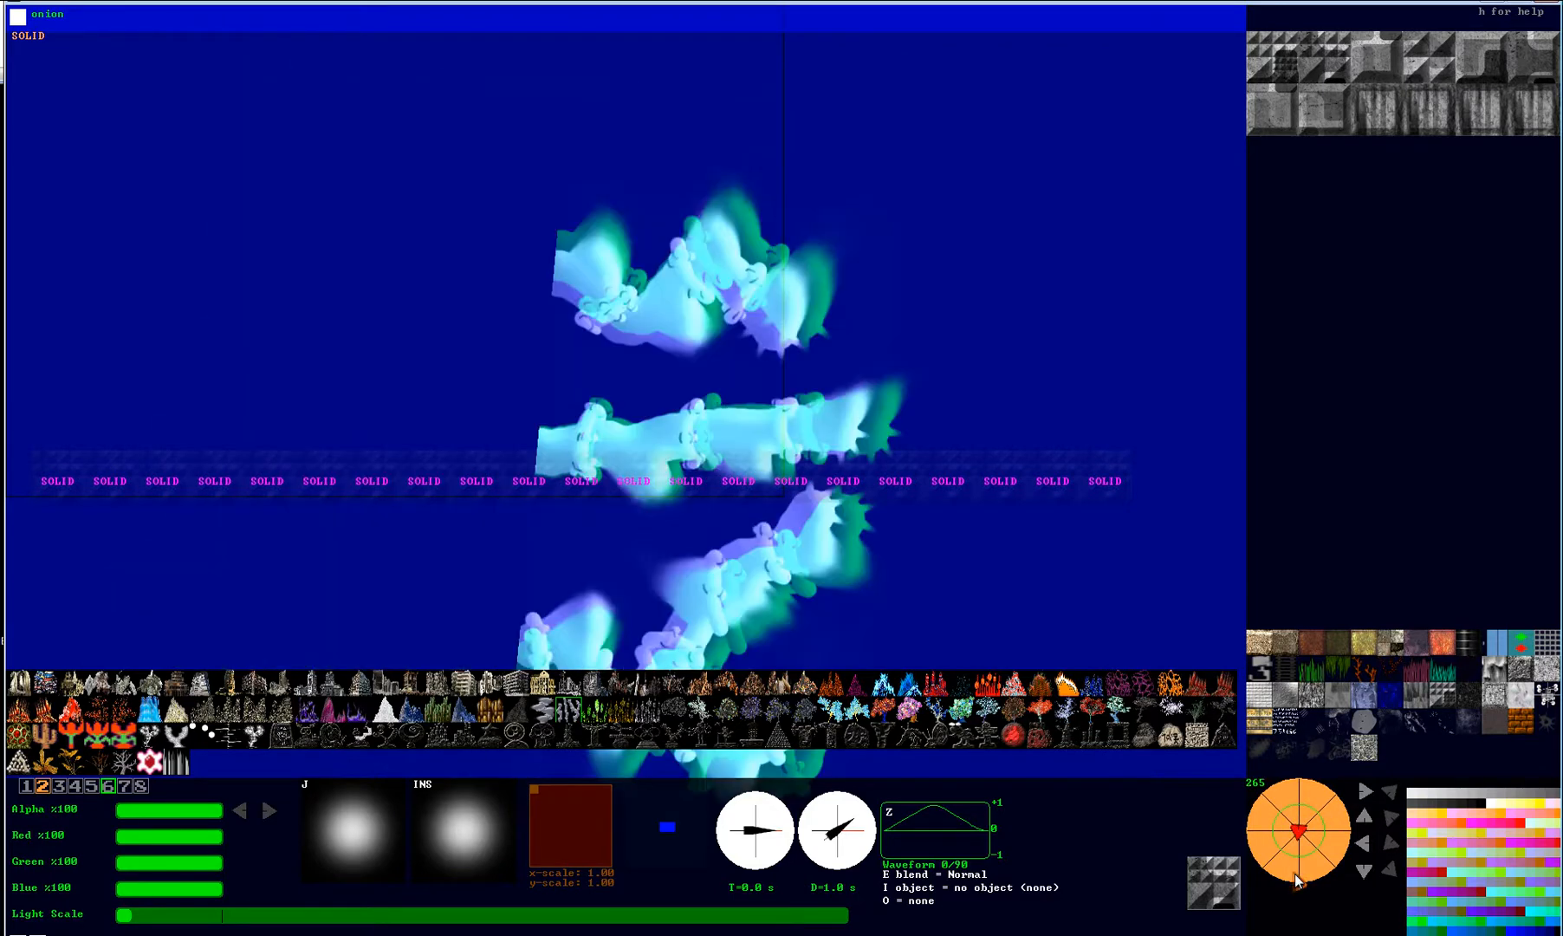
pyautogui.click(1322, 841)
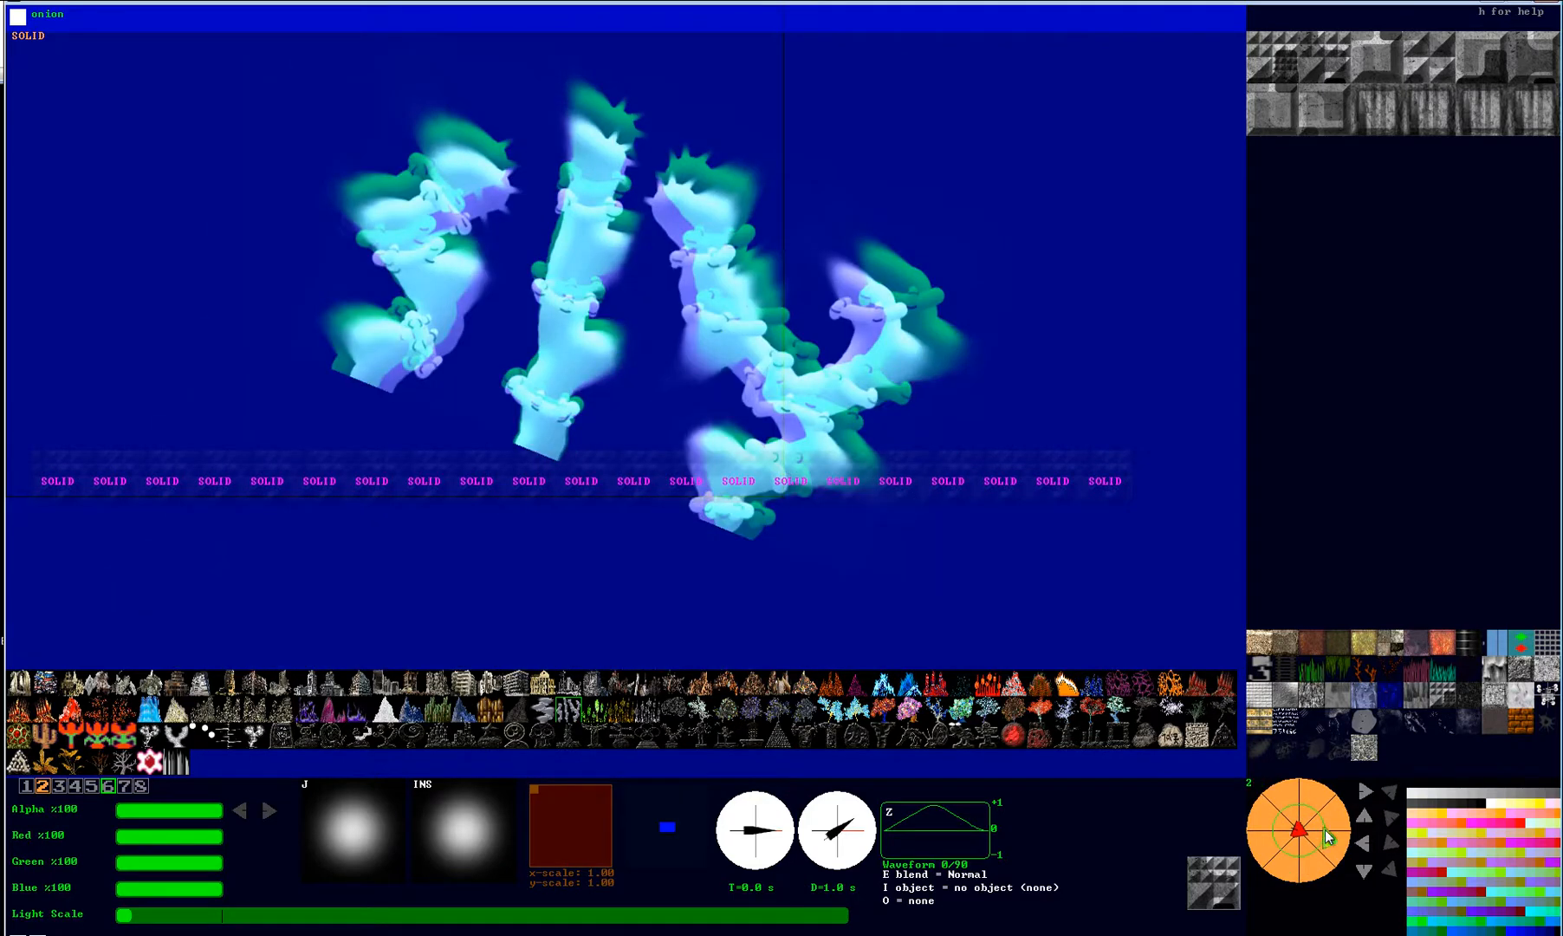
pyautogui.click(1325, 829)
# Scale the plant-stalk image to 0.90 horizontally and 1.10 vertically, and try out a slight tilt.
pyautogui.click(584, 826)
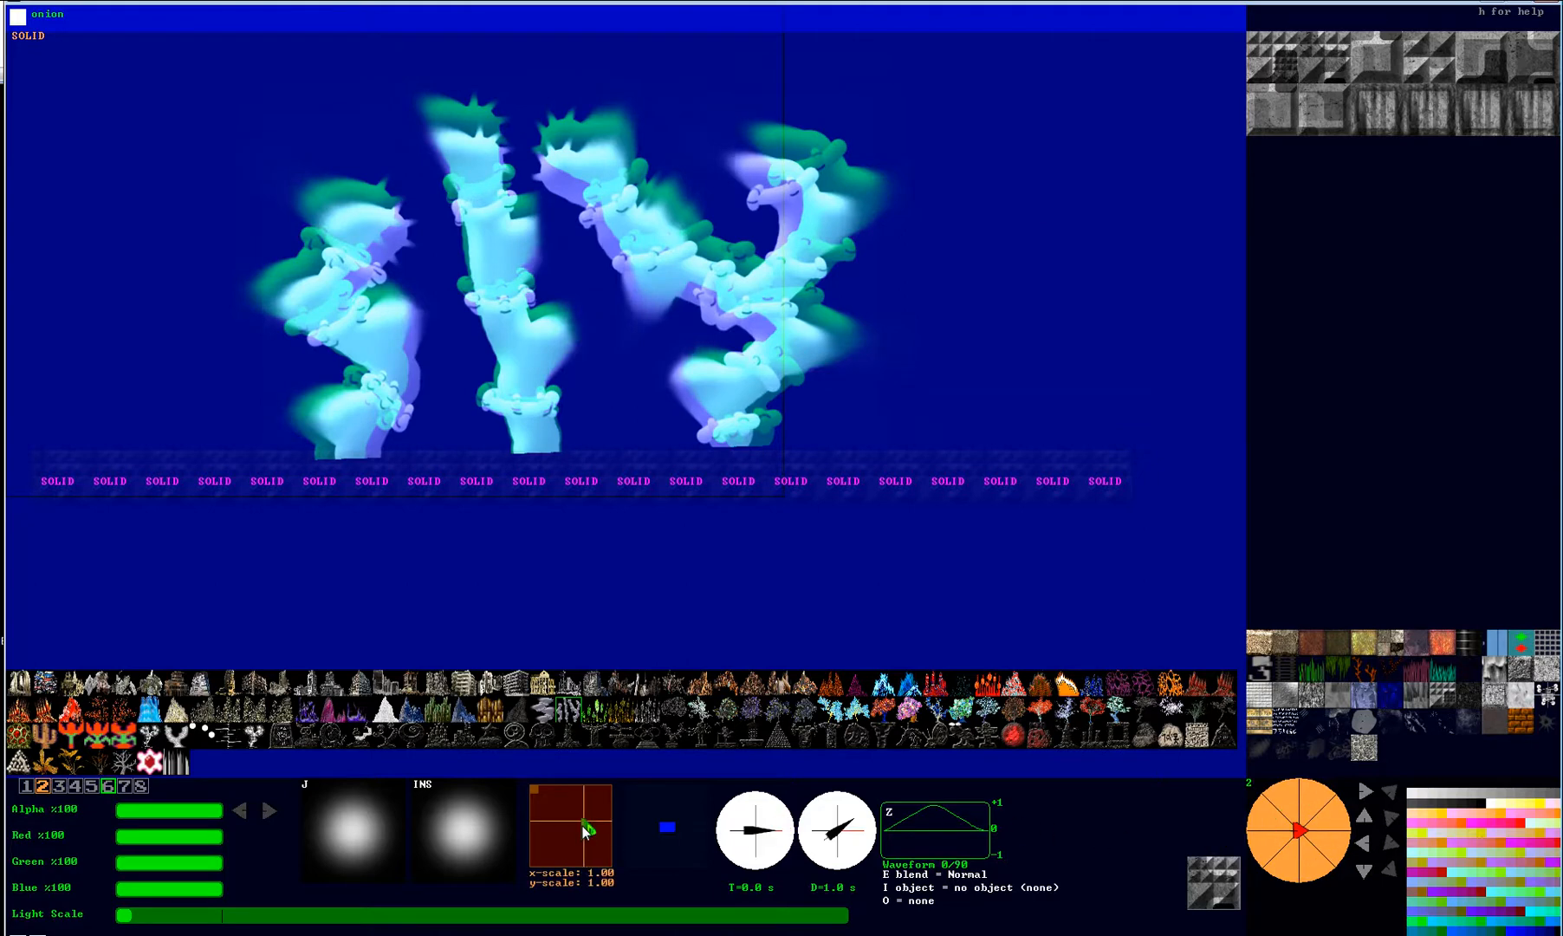
pyautogui.moveTo(578, 821); pyautogui.dragTo(538, 795)
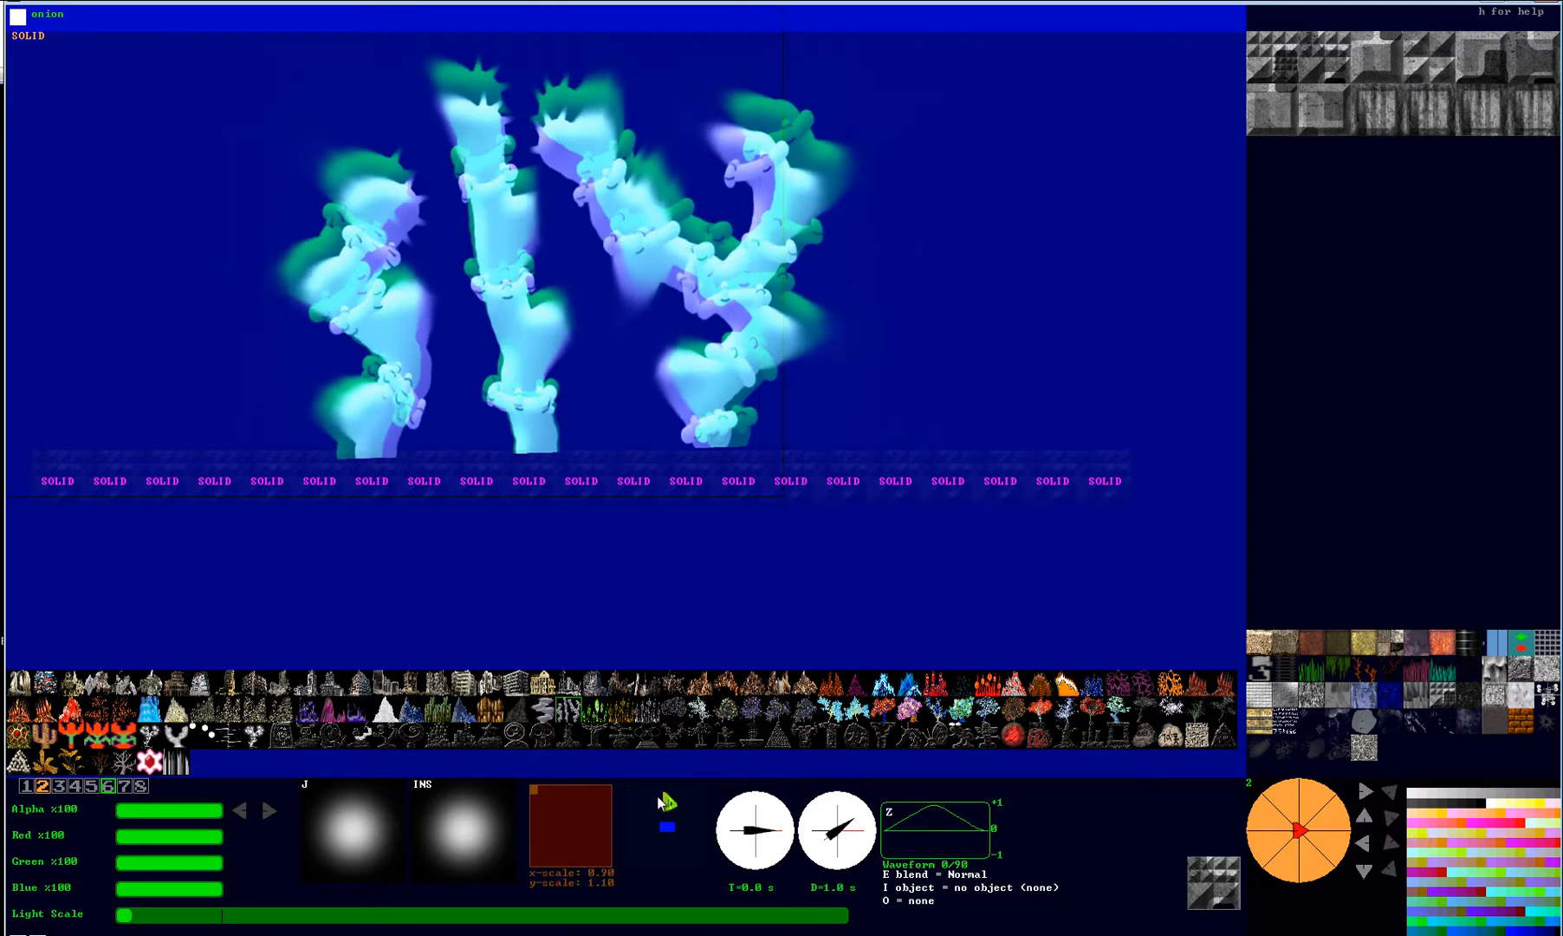
pyautogui.press('Tab')
pyautogui.click(1313, 838)
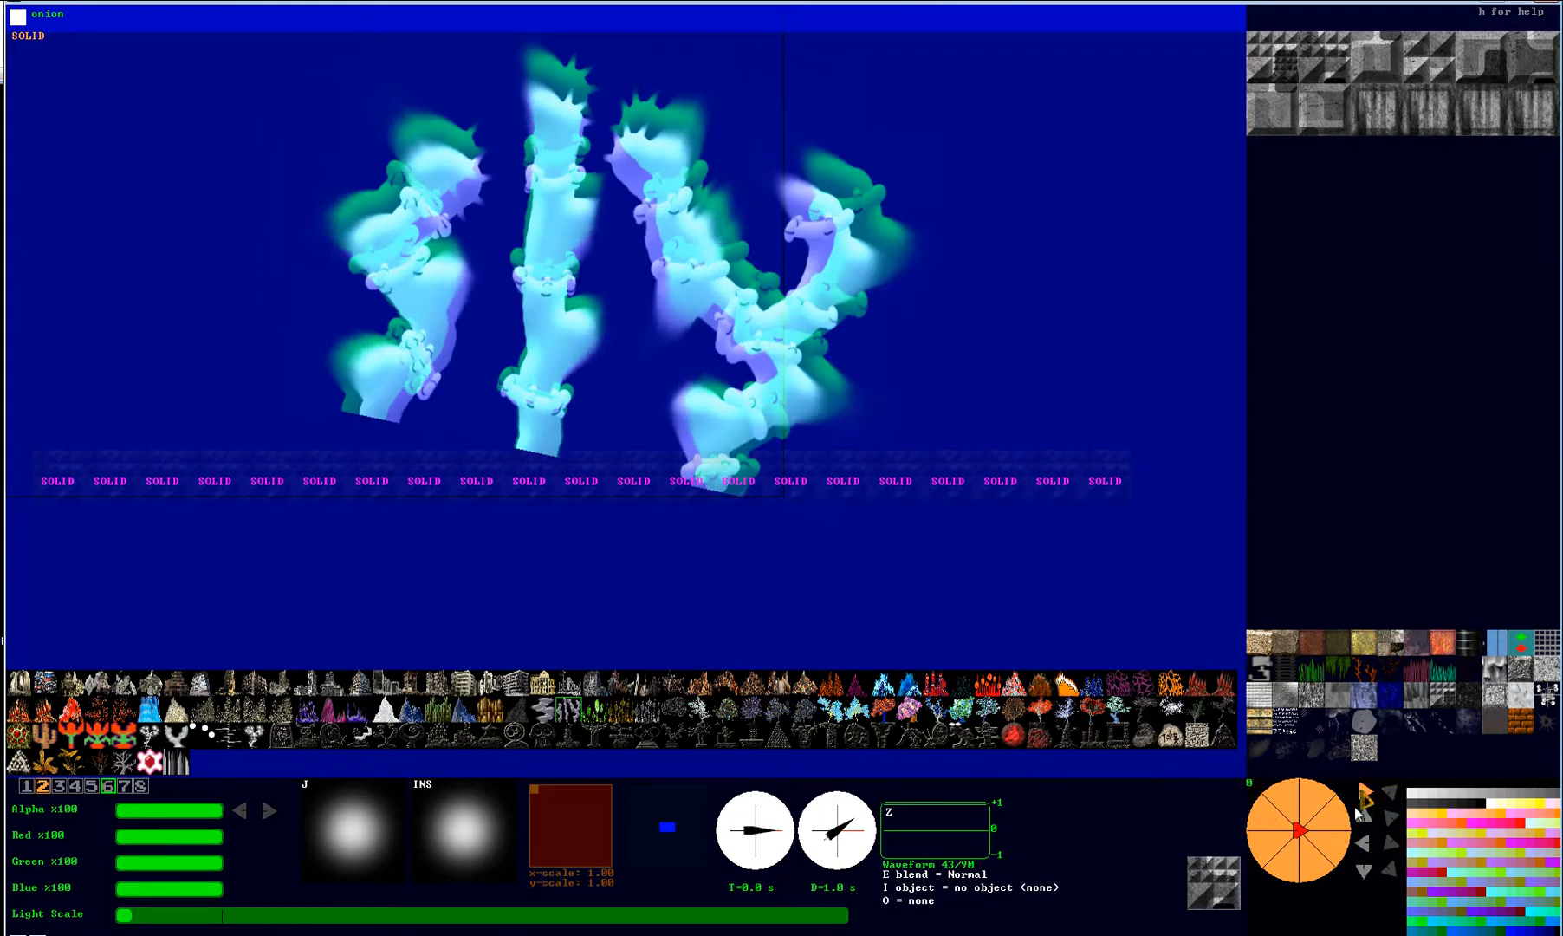
pyautogui.click(1308, 839)
pyautogui.moveTo(1307, 833); pyautogui.dragTo(1316, 837)
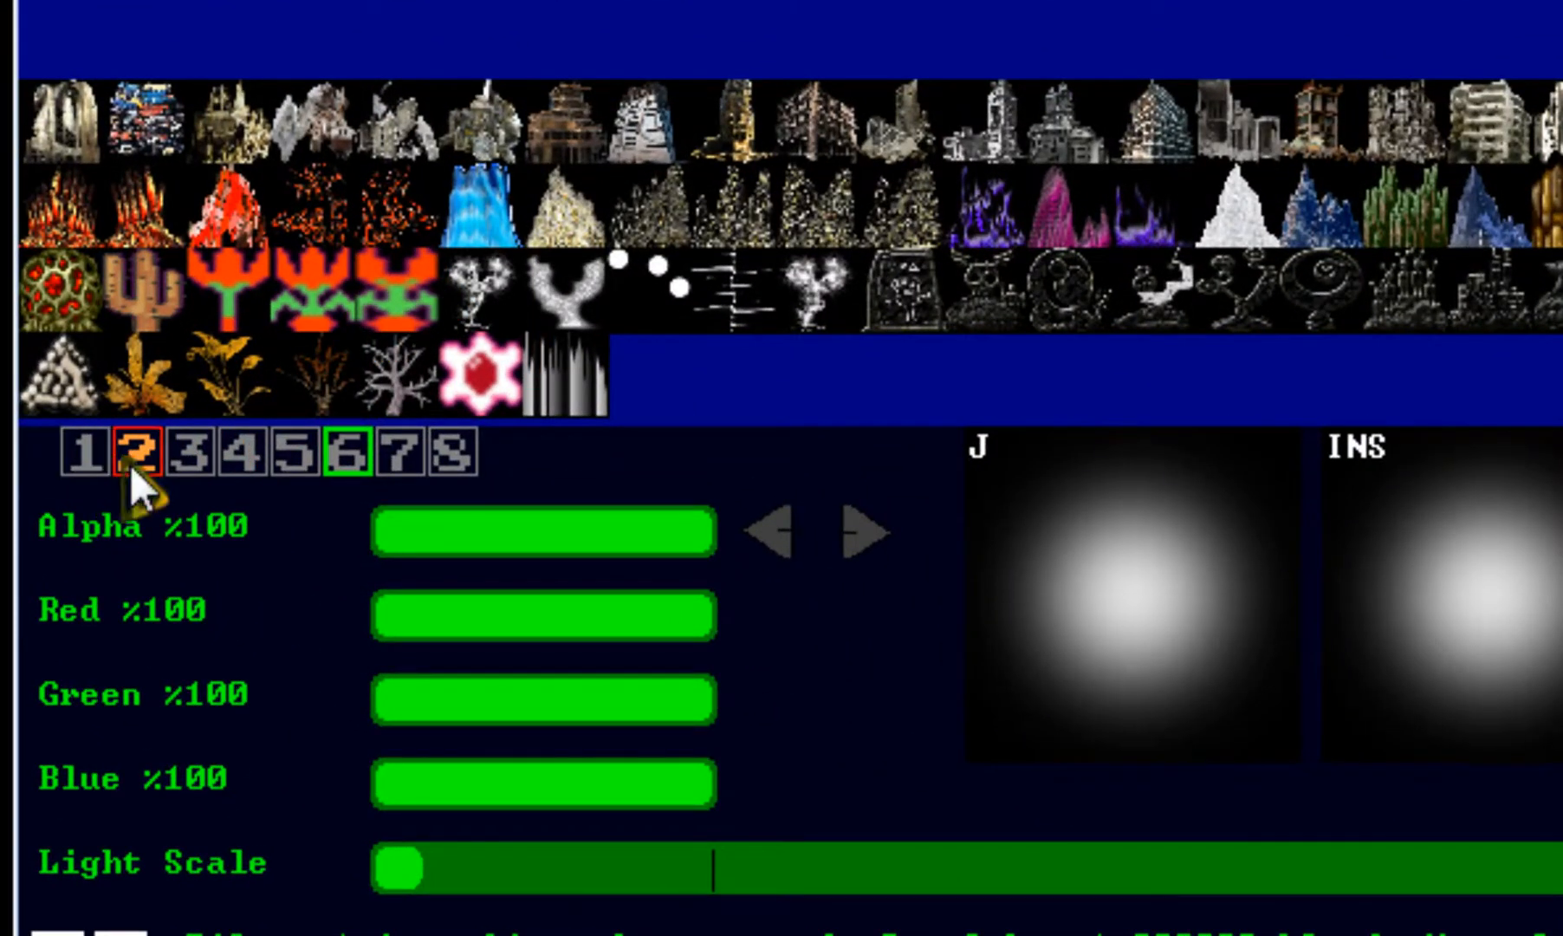
# On layer 1, place the pink ridged hill image on the tile row at a scale of 1.00.
pyautogui.click(130, 463)
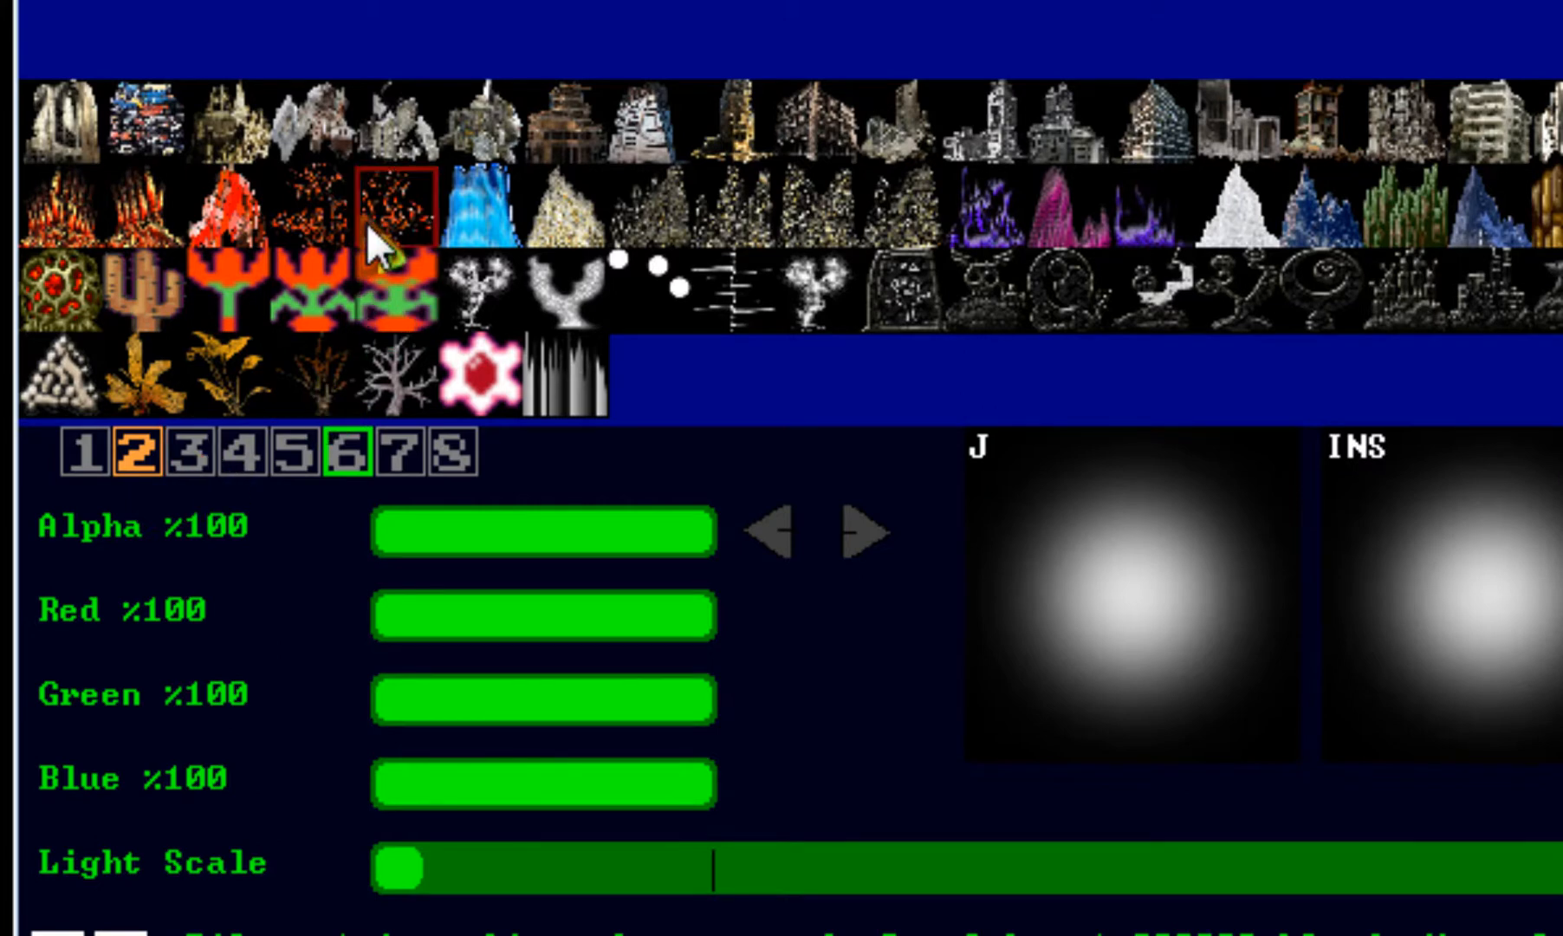
pyautogui.click(75, 456)
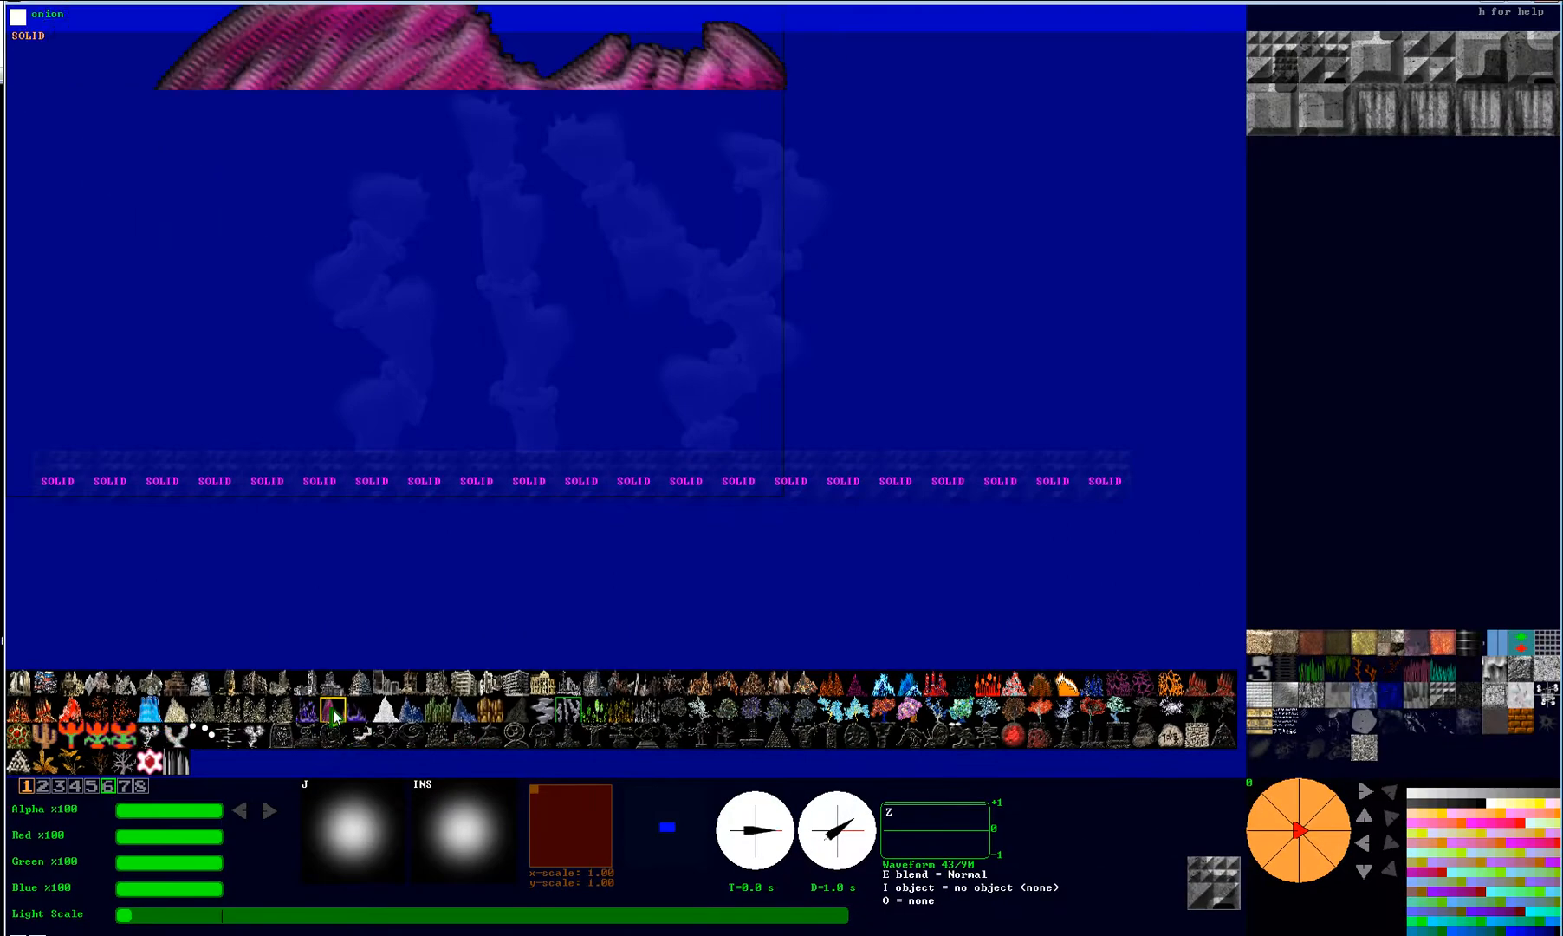
pyautogui.click(335, 713)
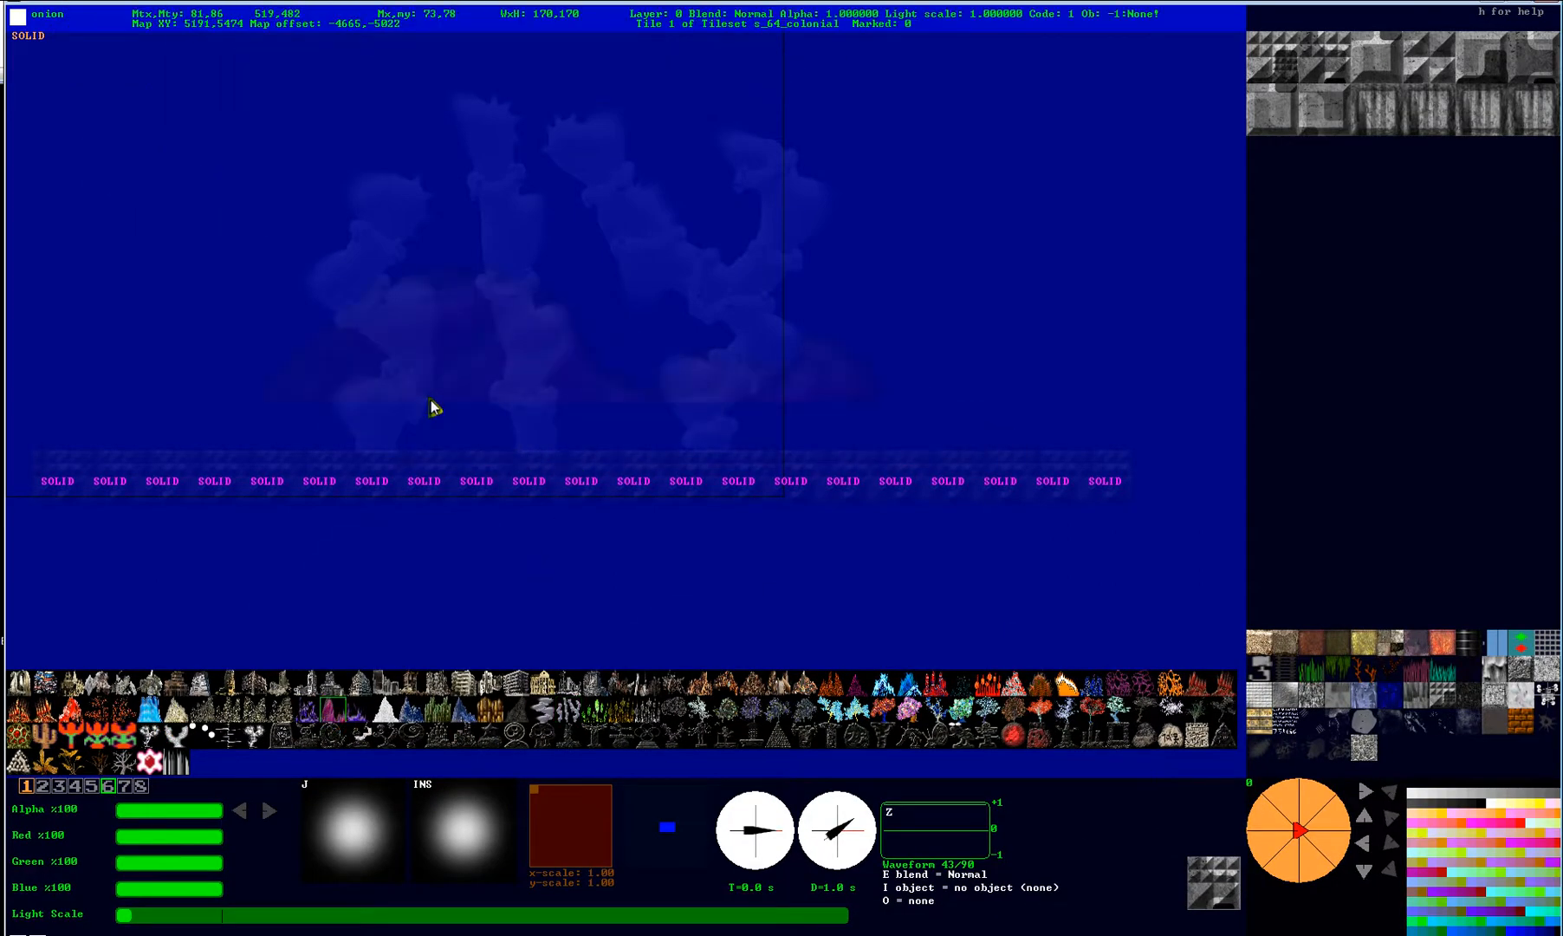
pyautogui.moveTo(558, 823); pyautogui.dragTo(539, 793)
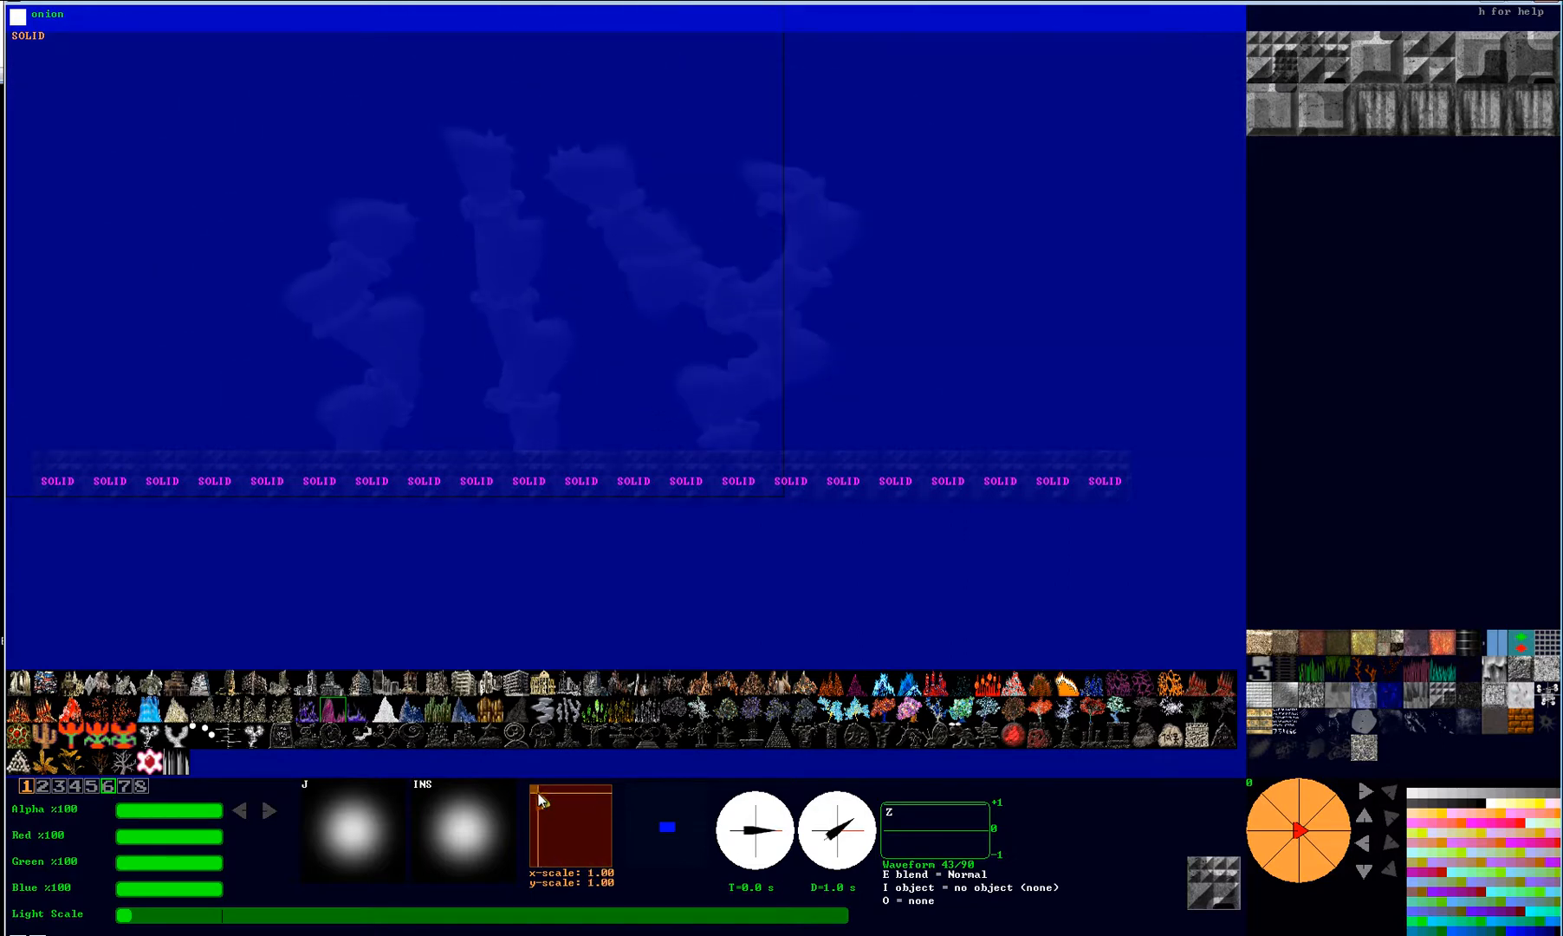
pyautogui.click(399, 448)
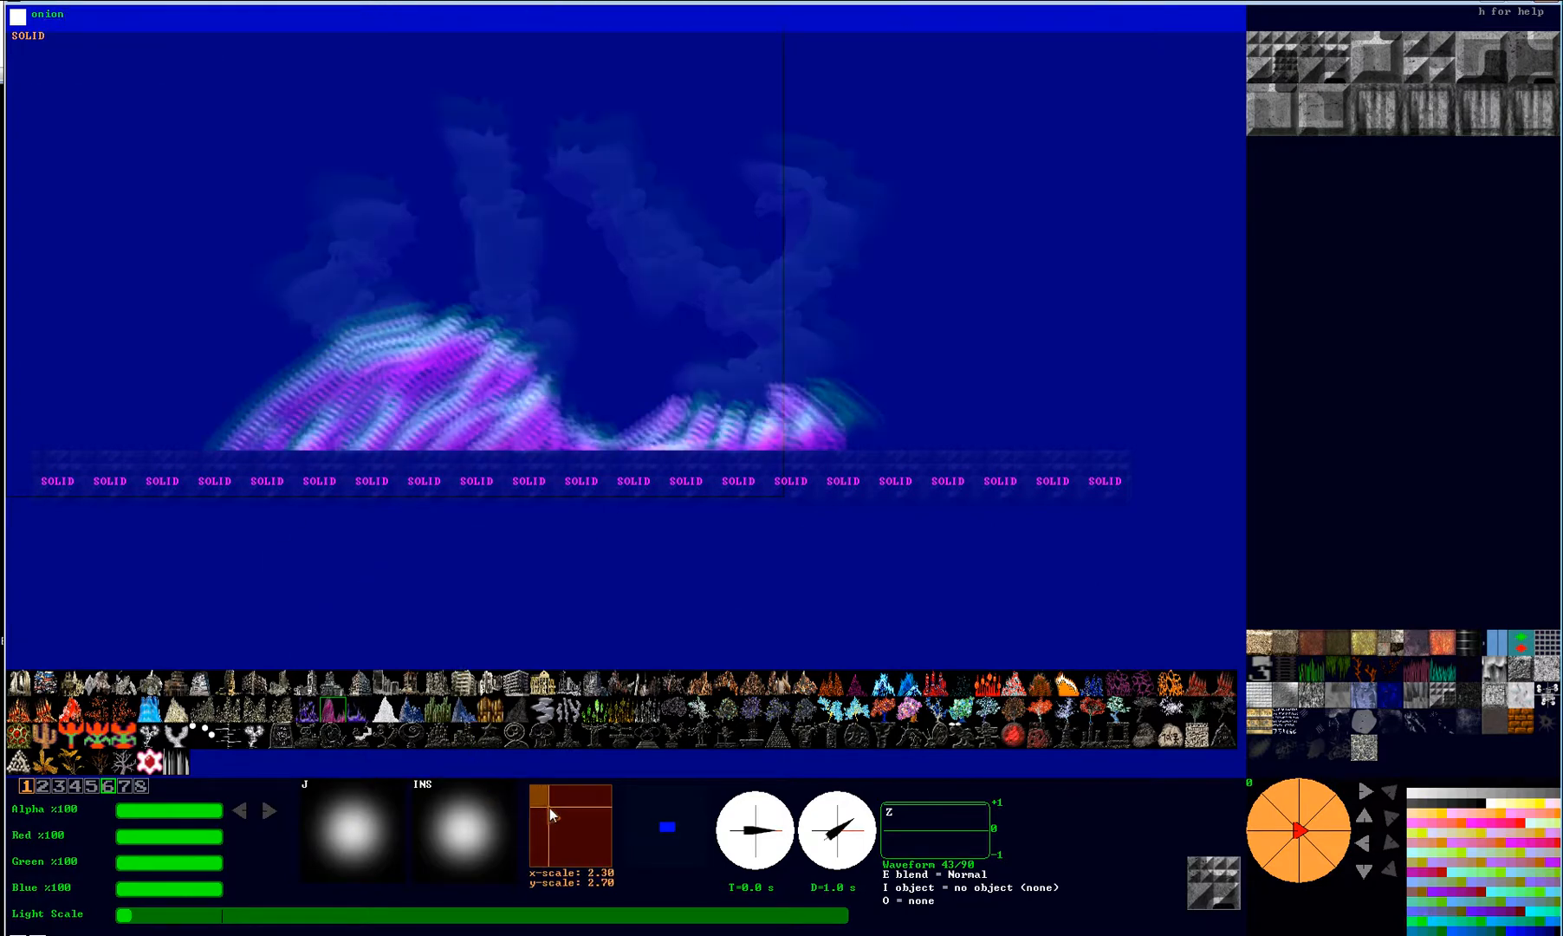
# Enlarge the hill image's scale to x 3.70 and y 4.70, and compare layer 2 with layer 1.
pyautogui.click(568, 832)
pyautogui.moveTo(567, 826); pyautogui.dragTo(557, 808)
pyautogui.moveTo(573, 801)
pyautogui.mouseDown()
pyautogui.moveTo(558, 822)
pyautogui.moveTo(545, 809)
pyautogui.moveTo(558, 823)
pyautogui.mouseUp()
pyautogui.click(43, 786)
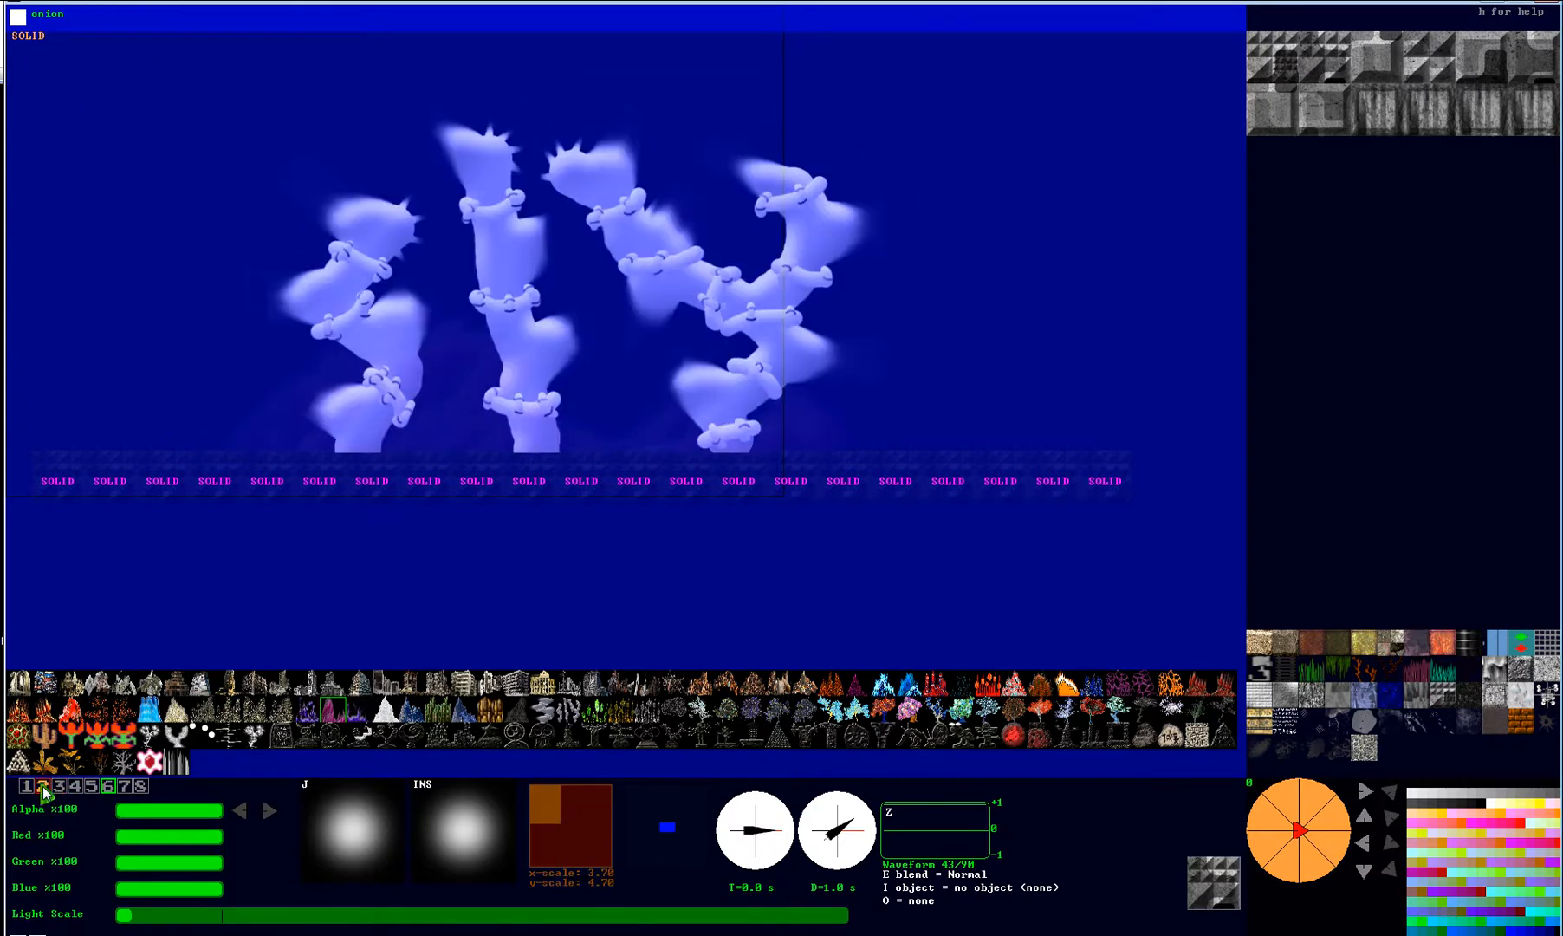
pyautogui.click(26, 786)
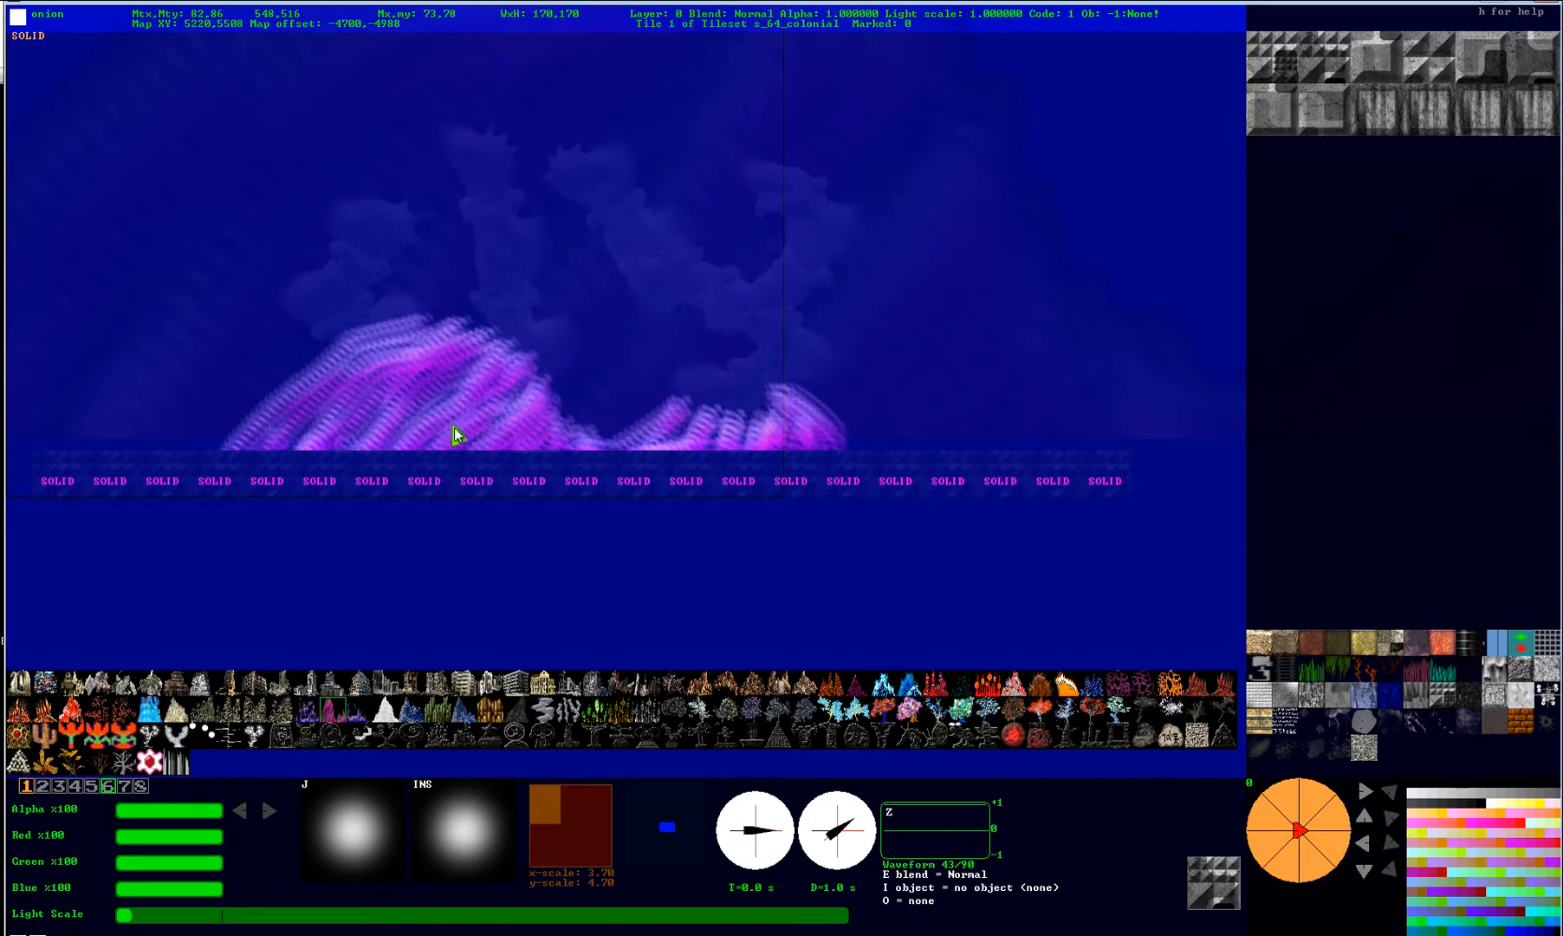
# Show and hide the marker boxes of the images placed on the map.
pyautogui.press('Tab')
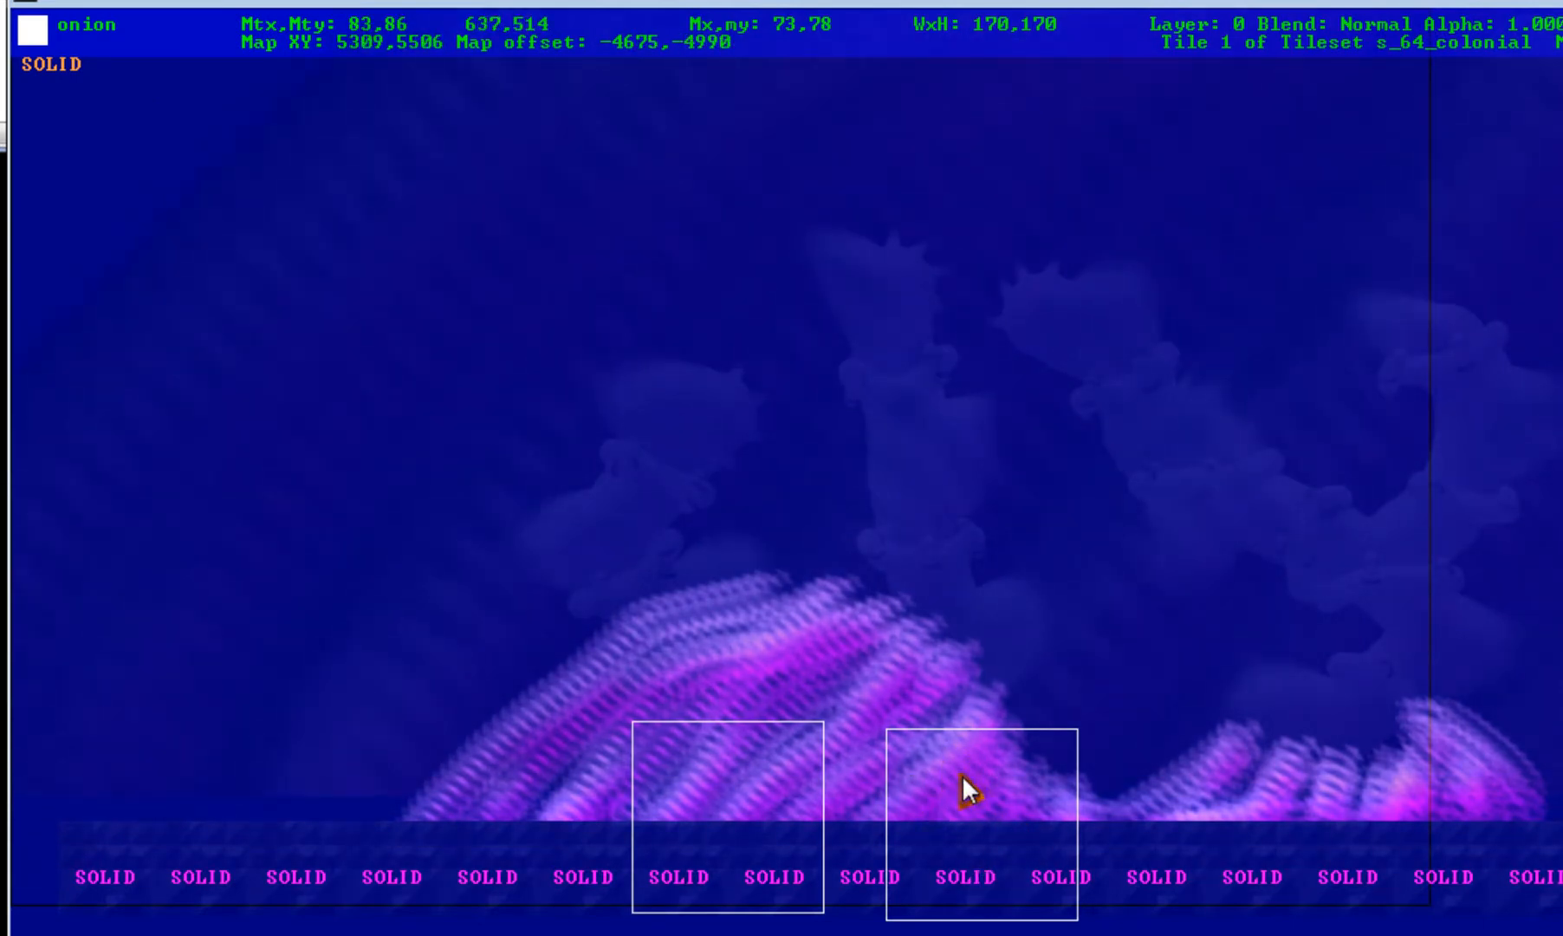
pyautogui.press('Tab')
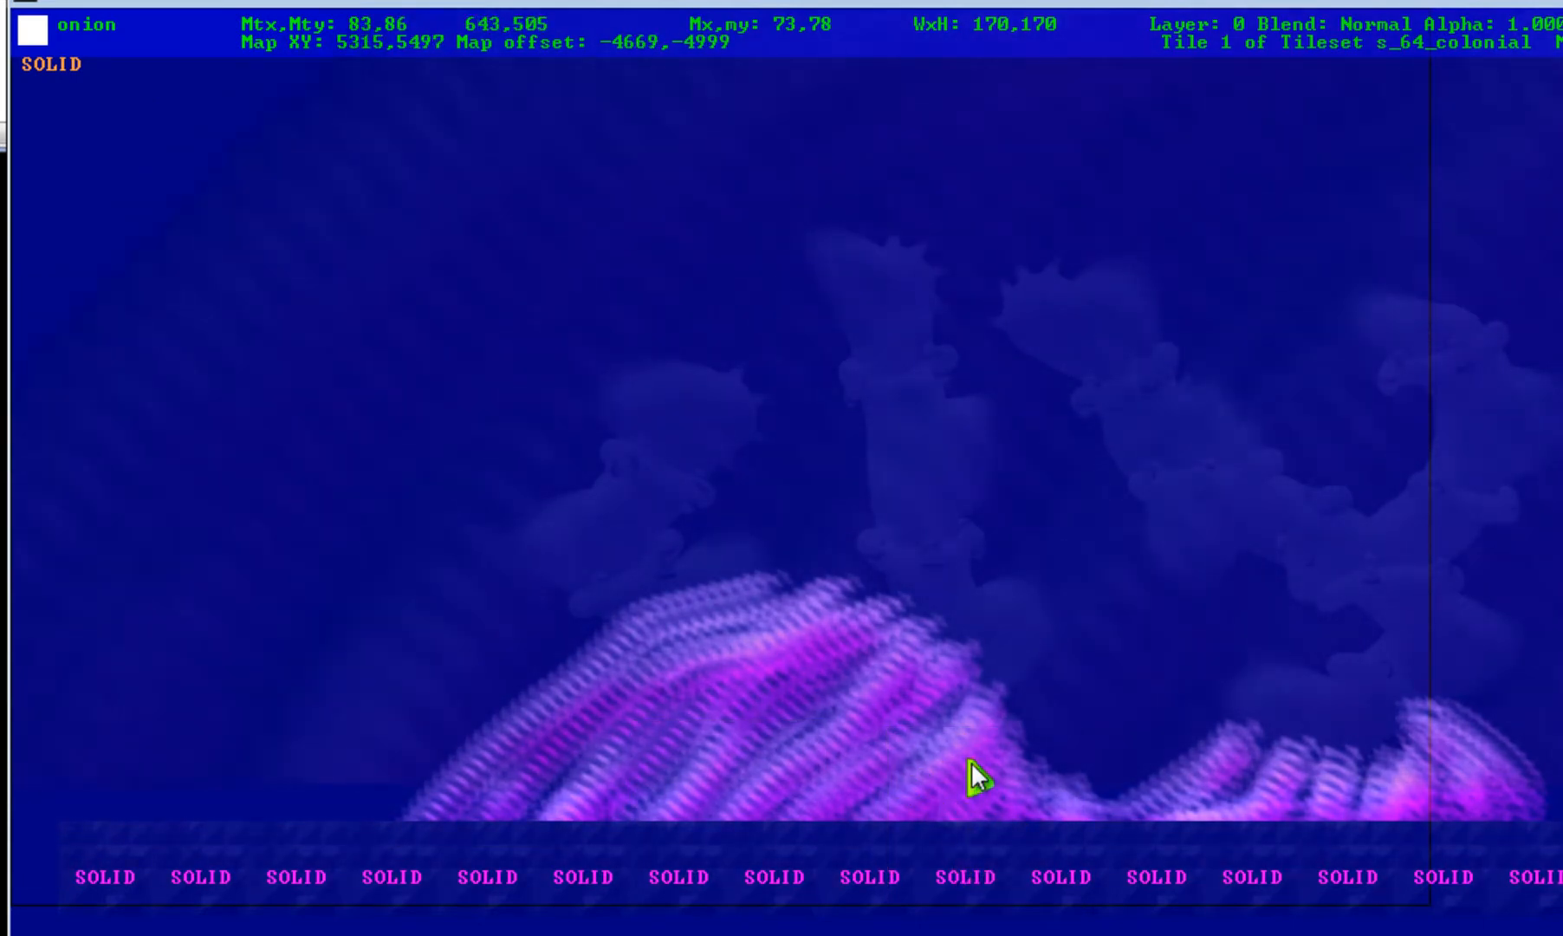
pyautogui.press('Tab')
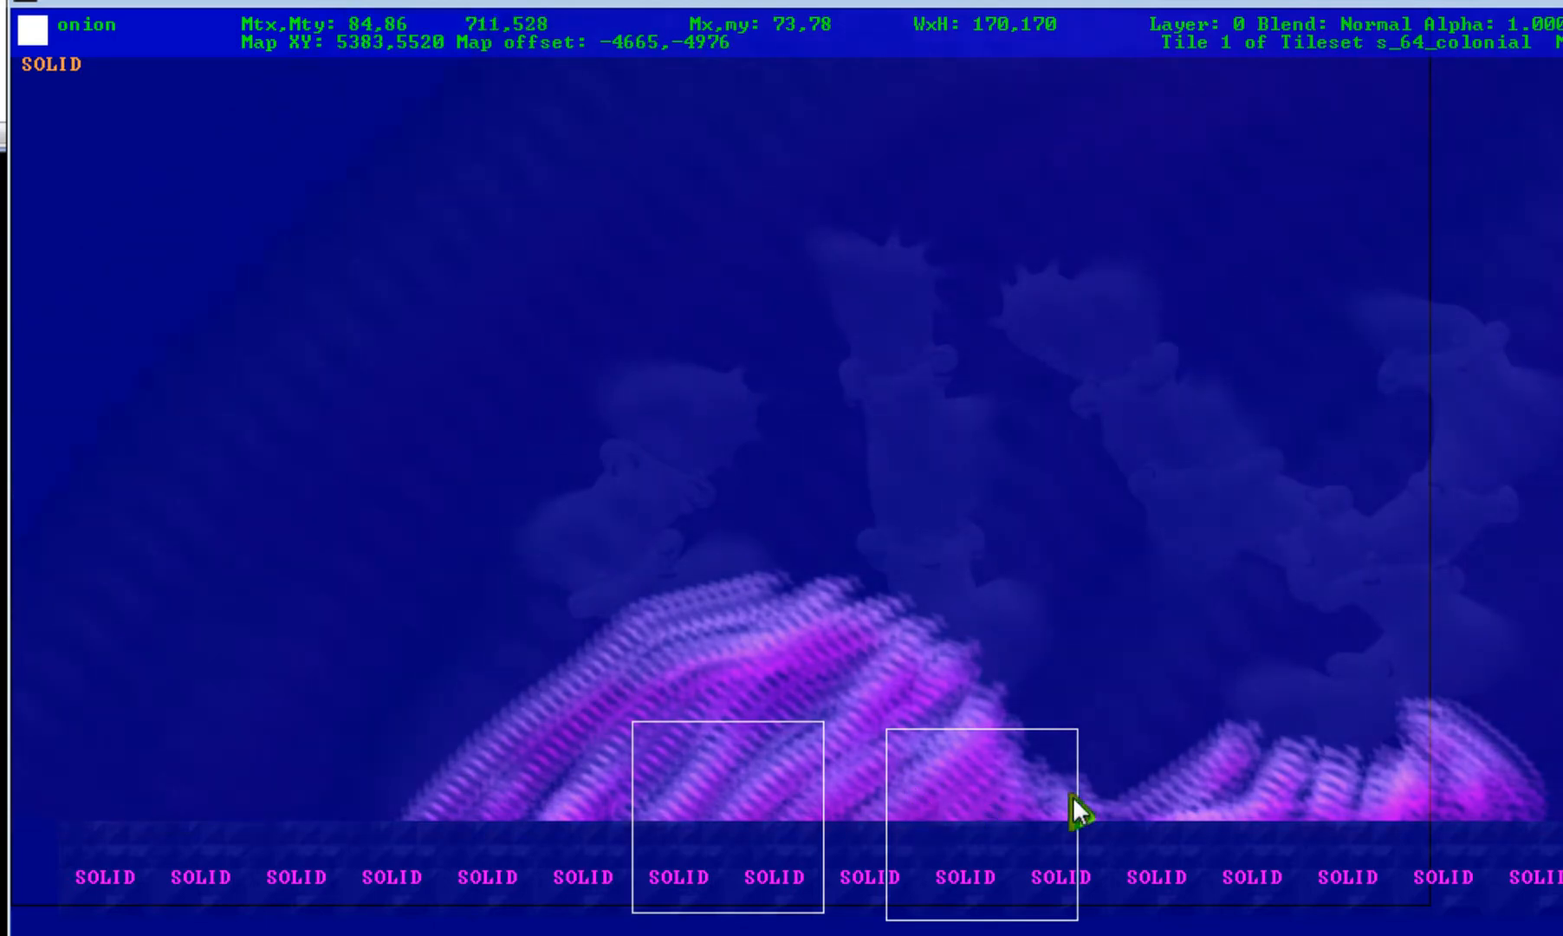
pyautogui.press('Tab')
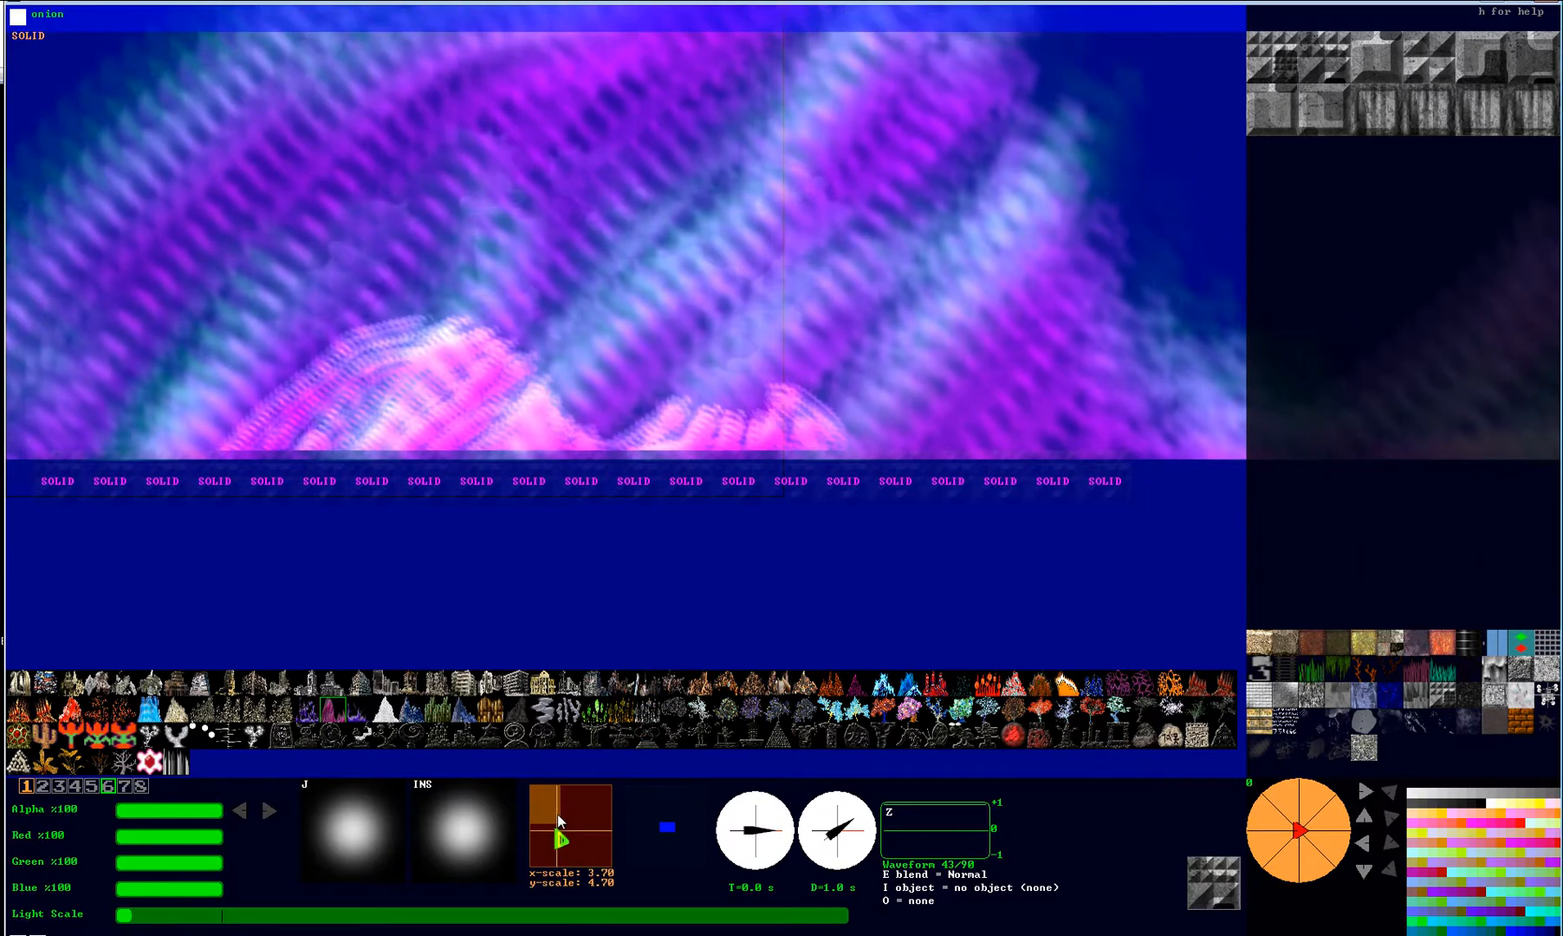
# Set the hill image's scale to x 1.80 and y 1.50, and replace the oversized hill images with this smaller one.
pyautogui.moveTo(557, 813); pyautogui.dragTo(545, 797)
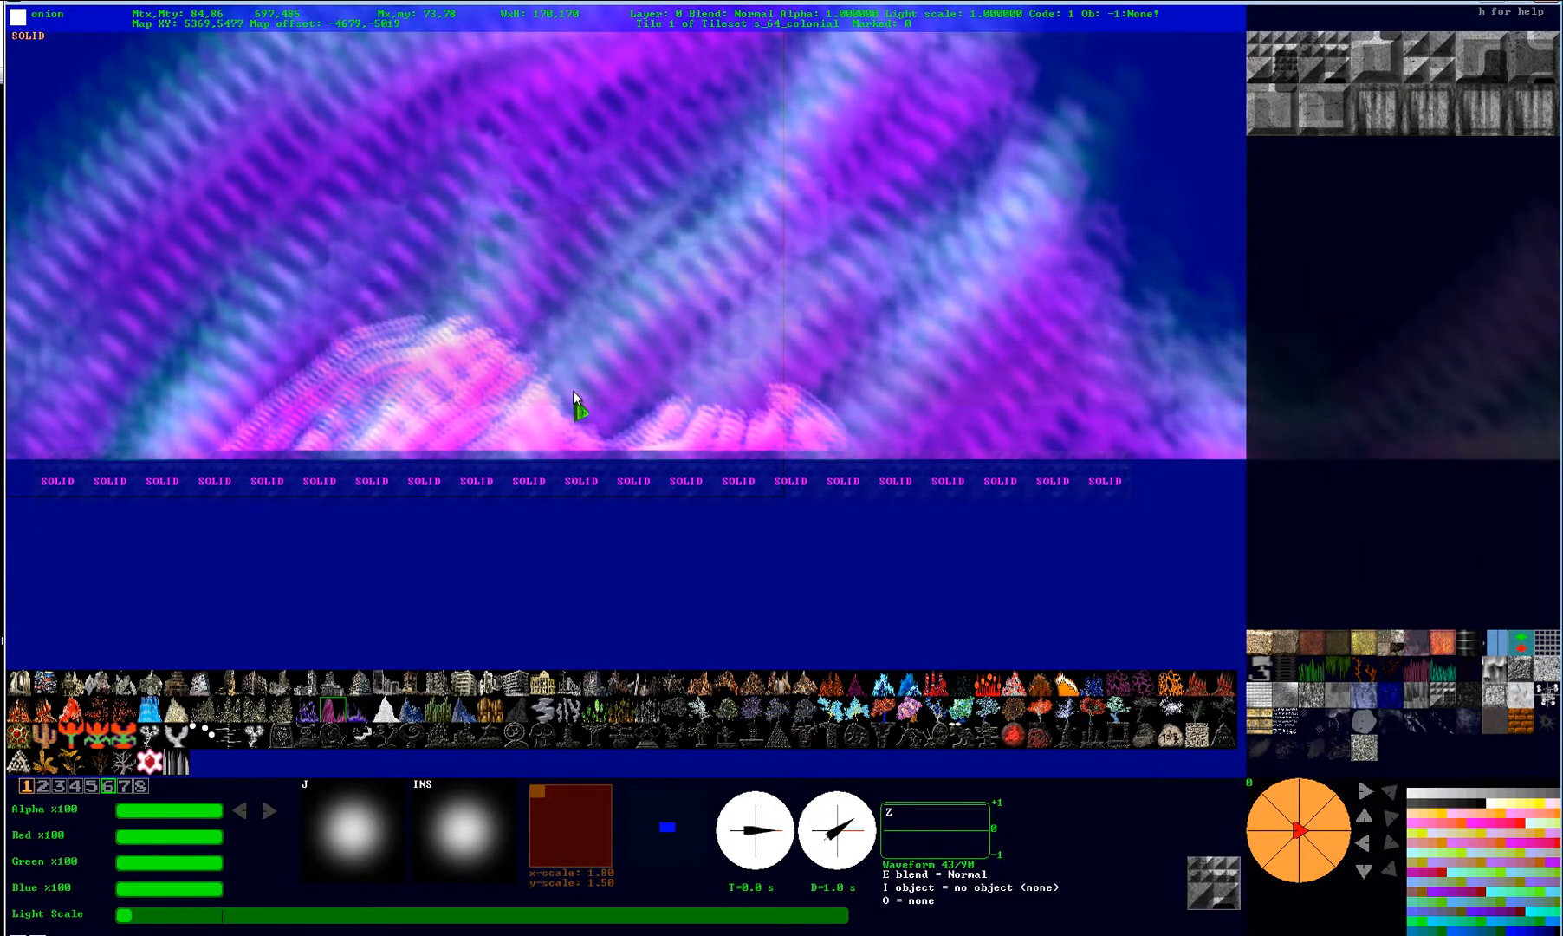
pyautogui.hotkey('ctrl', 'z')
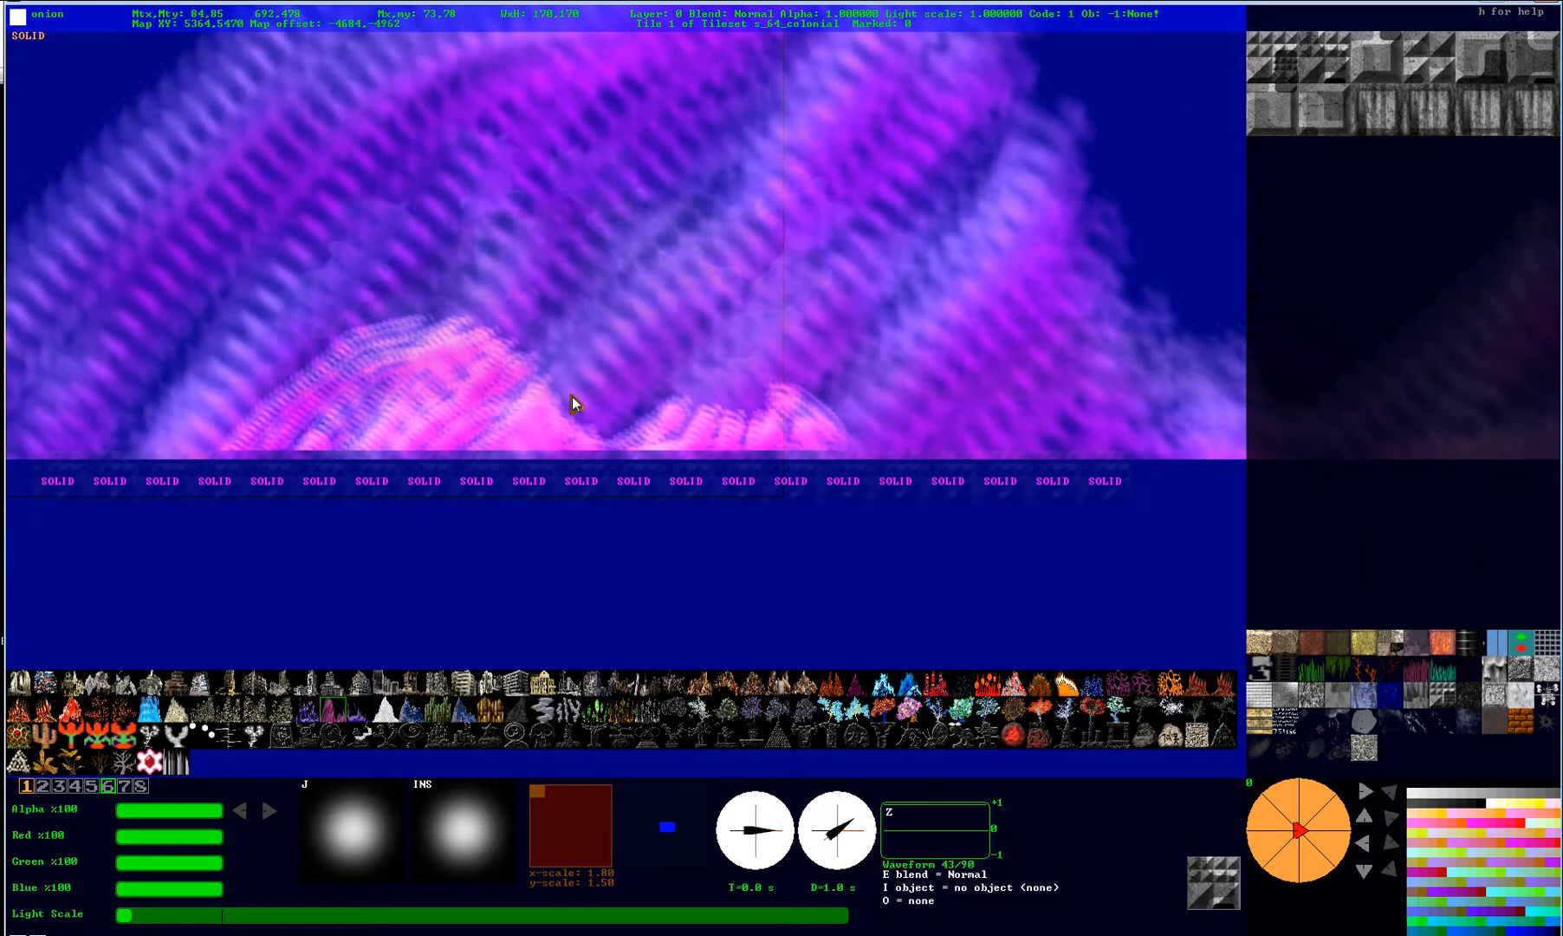
pyautogui.press('Delete')
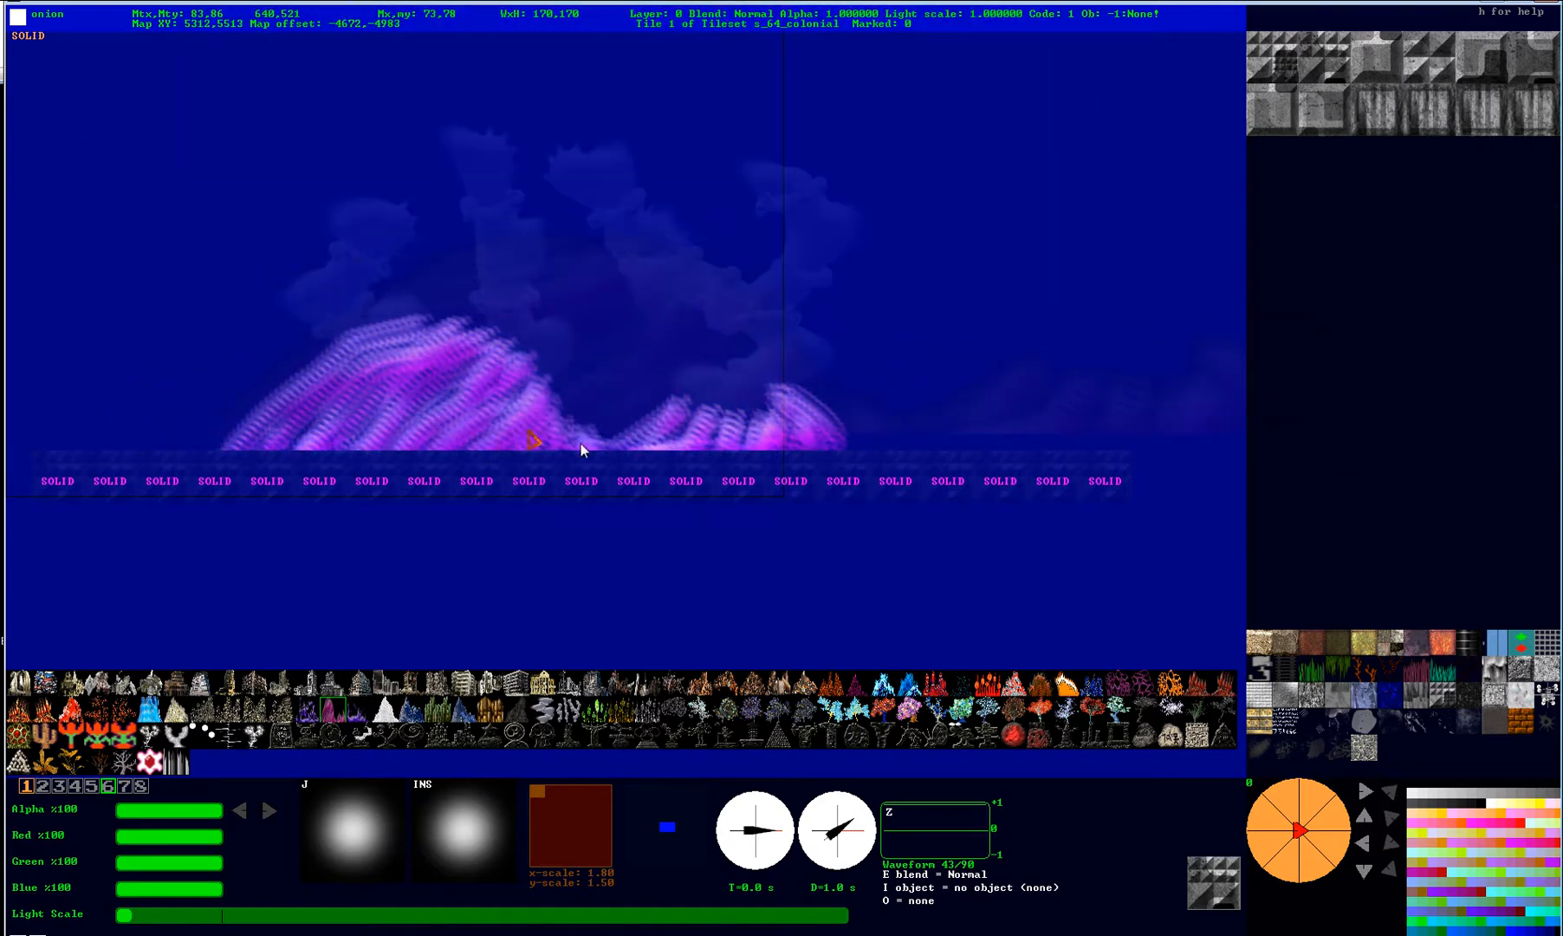
pyautogui.press('Delete')
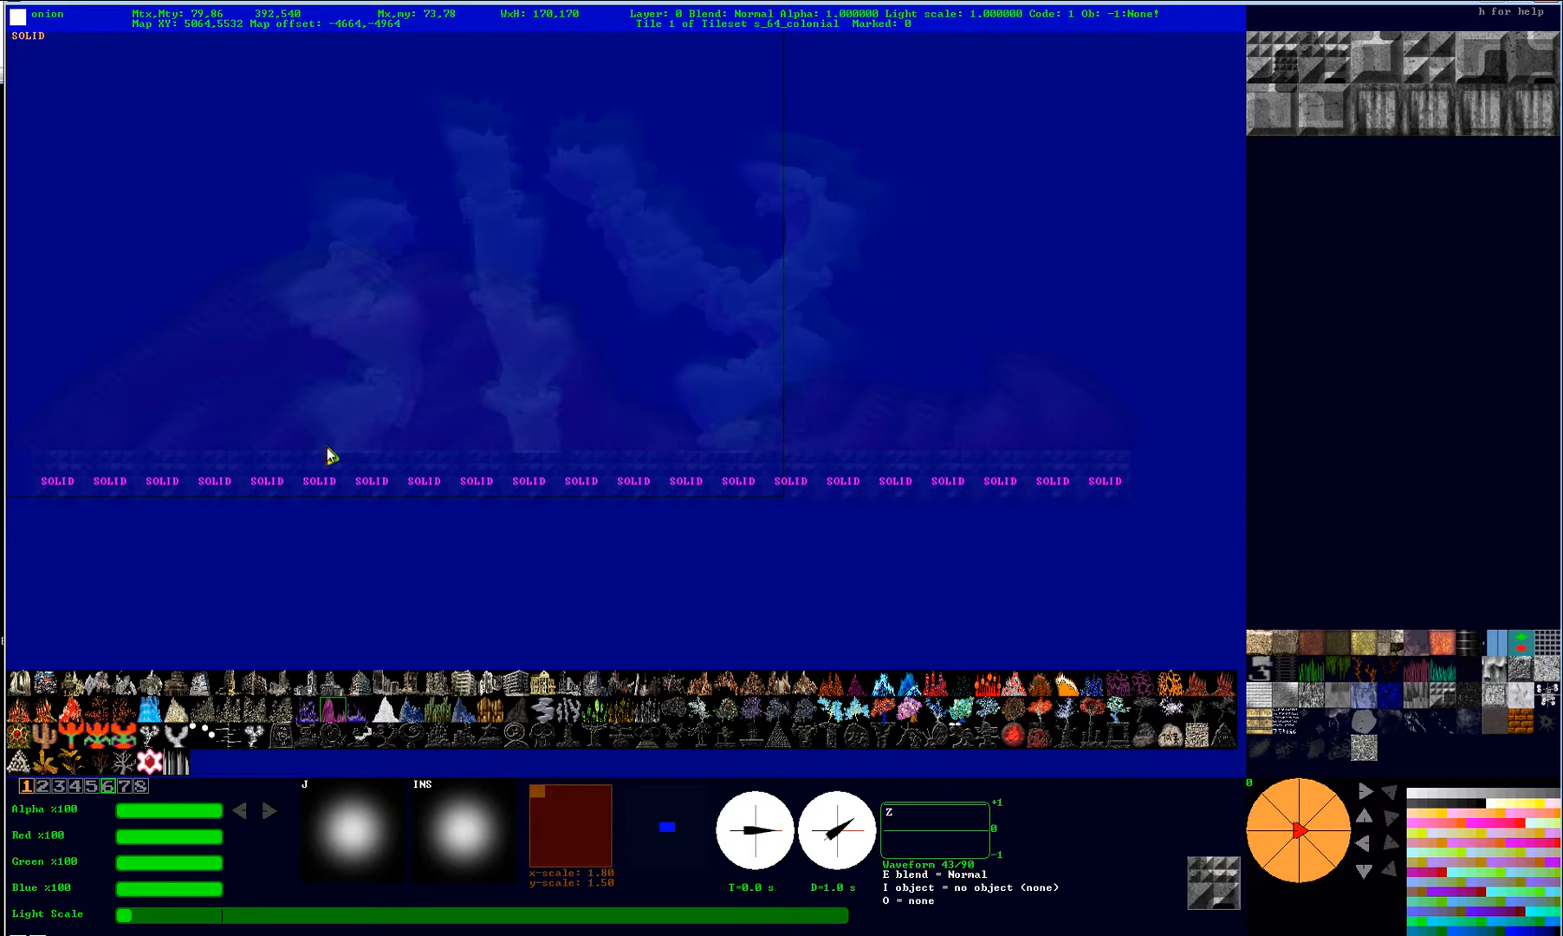
pyautogui.press('2')
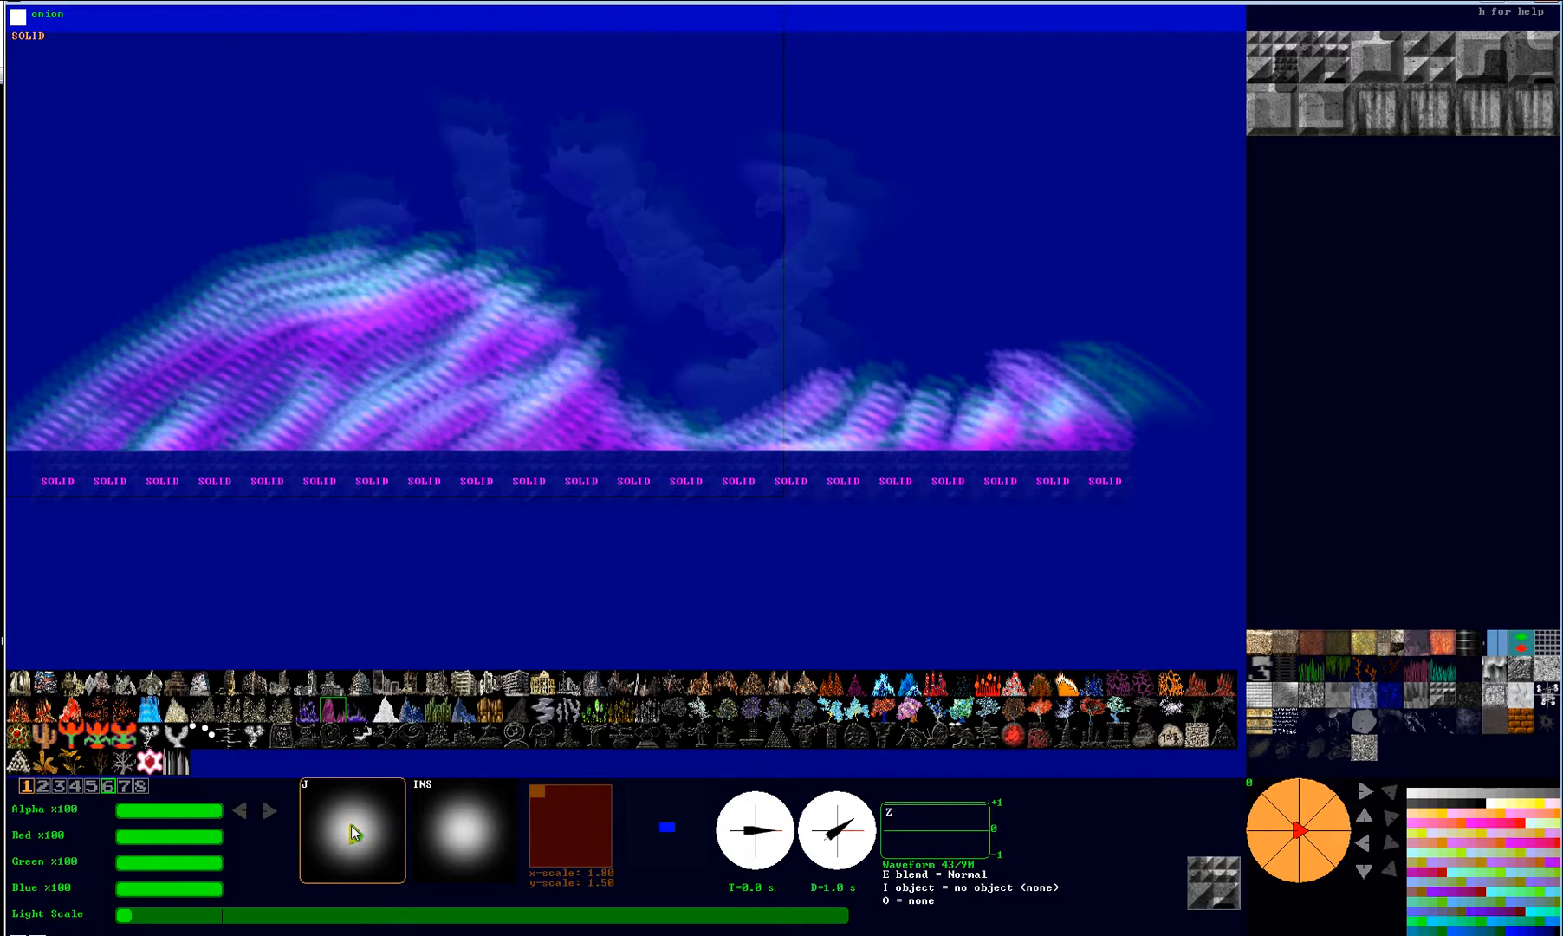
# Leave image placement and try waveforms 44 and 45 before returning to waveform 43.
pyautogui.press('Tab')
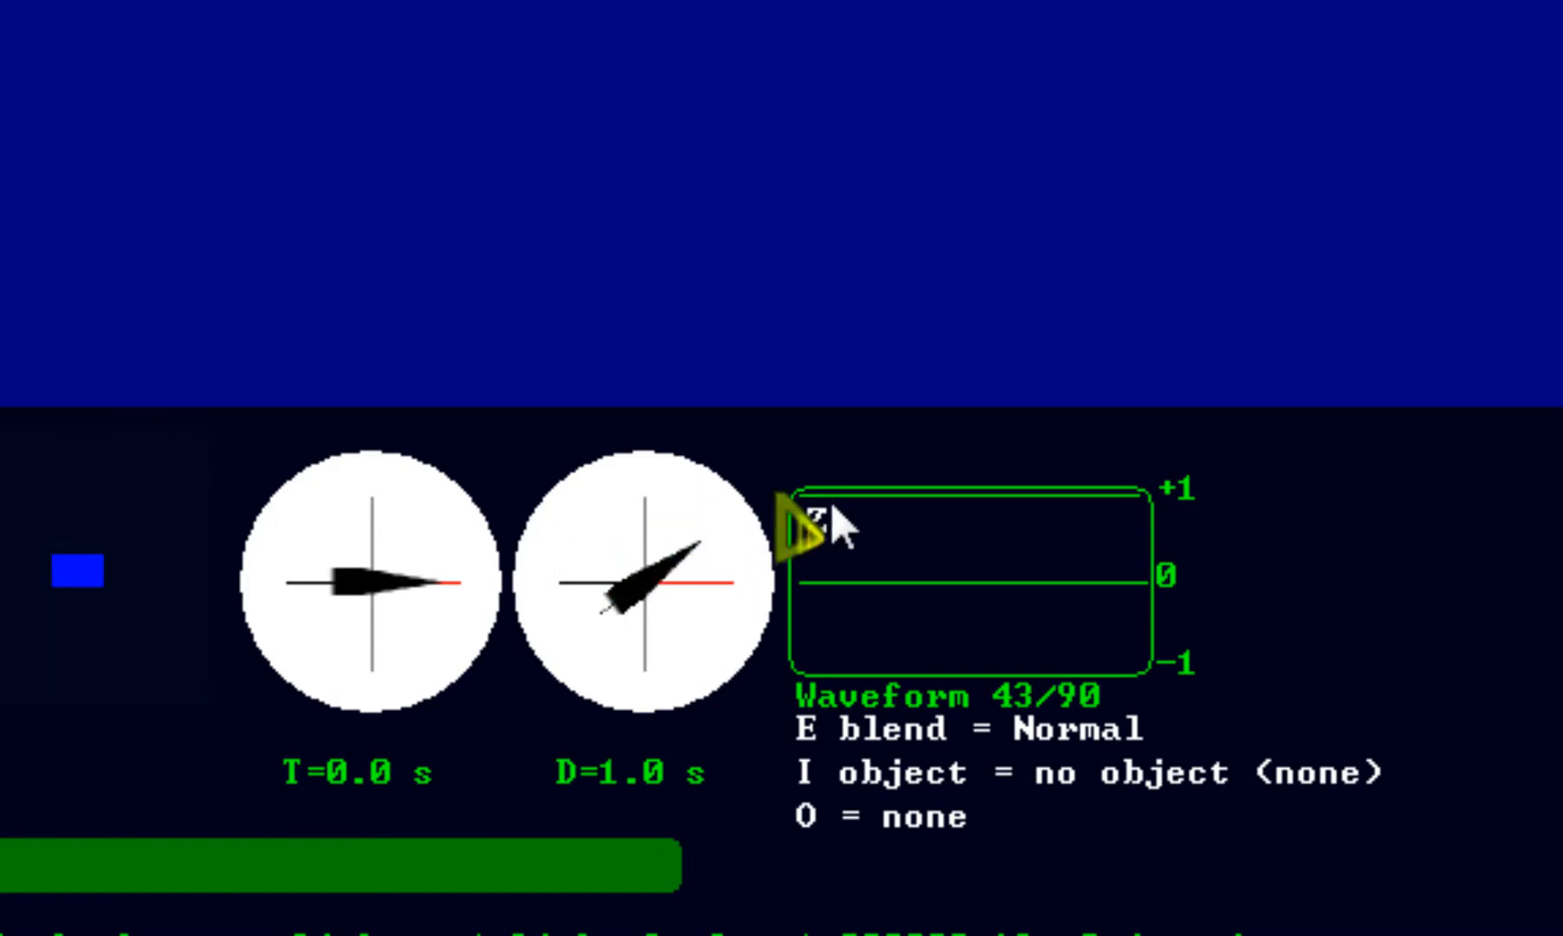
pyautogui.click(969, 563)
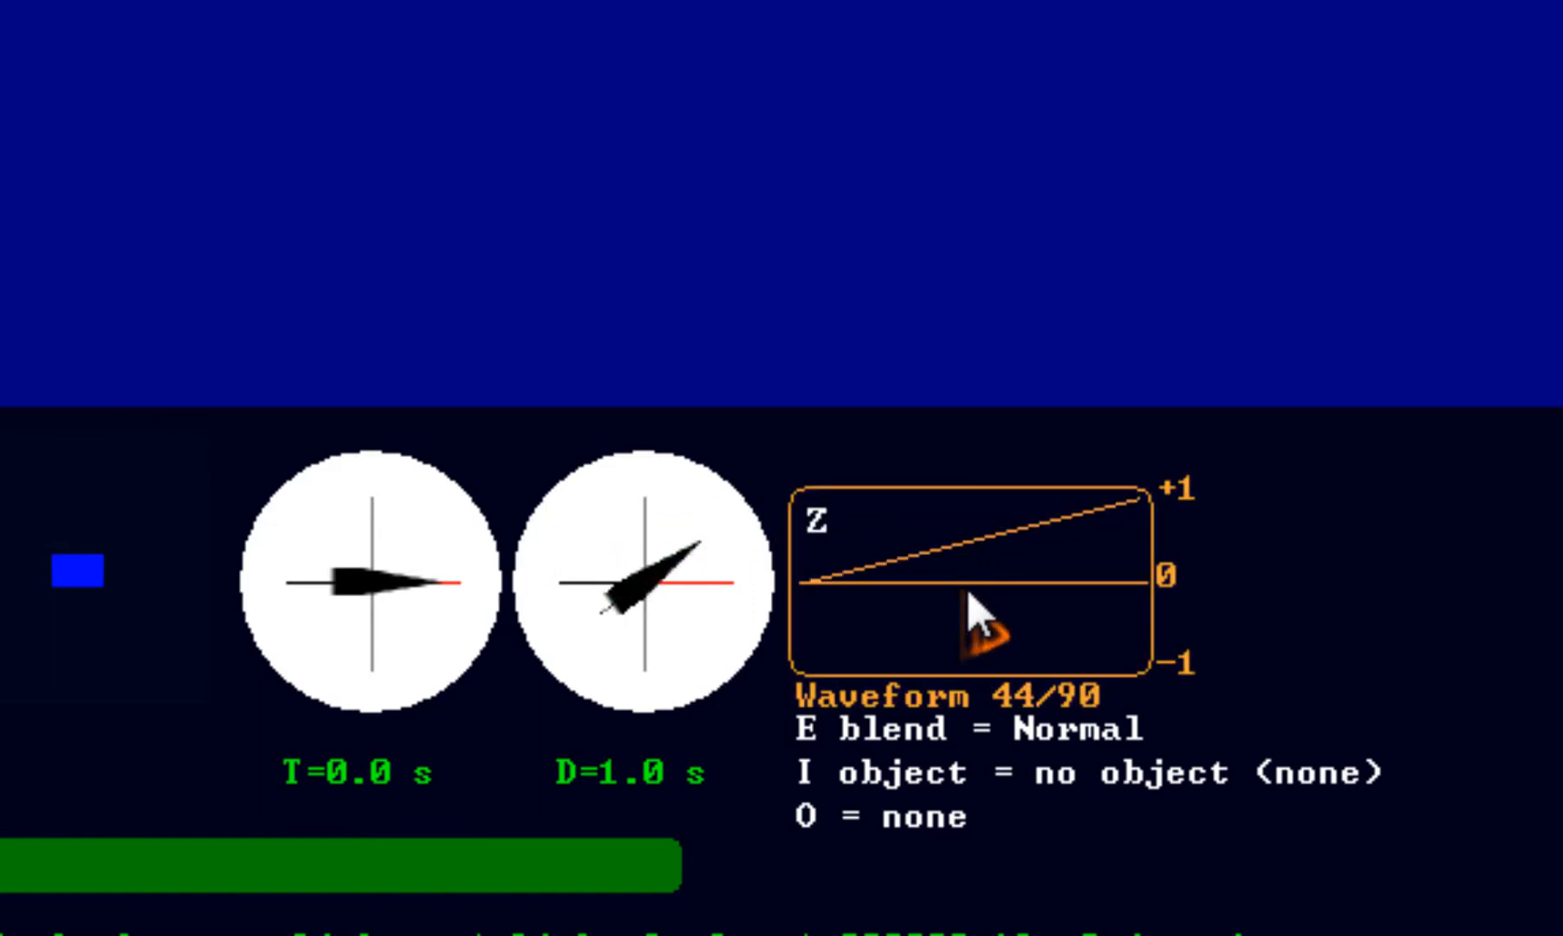
pyautogui.click(981, 611)
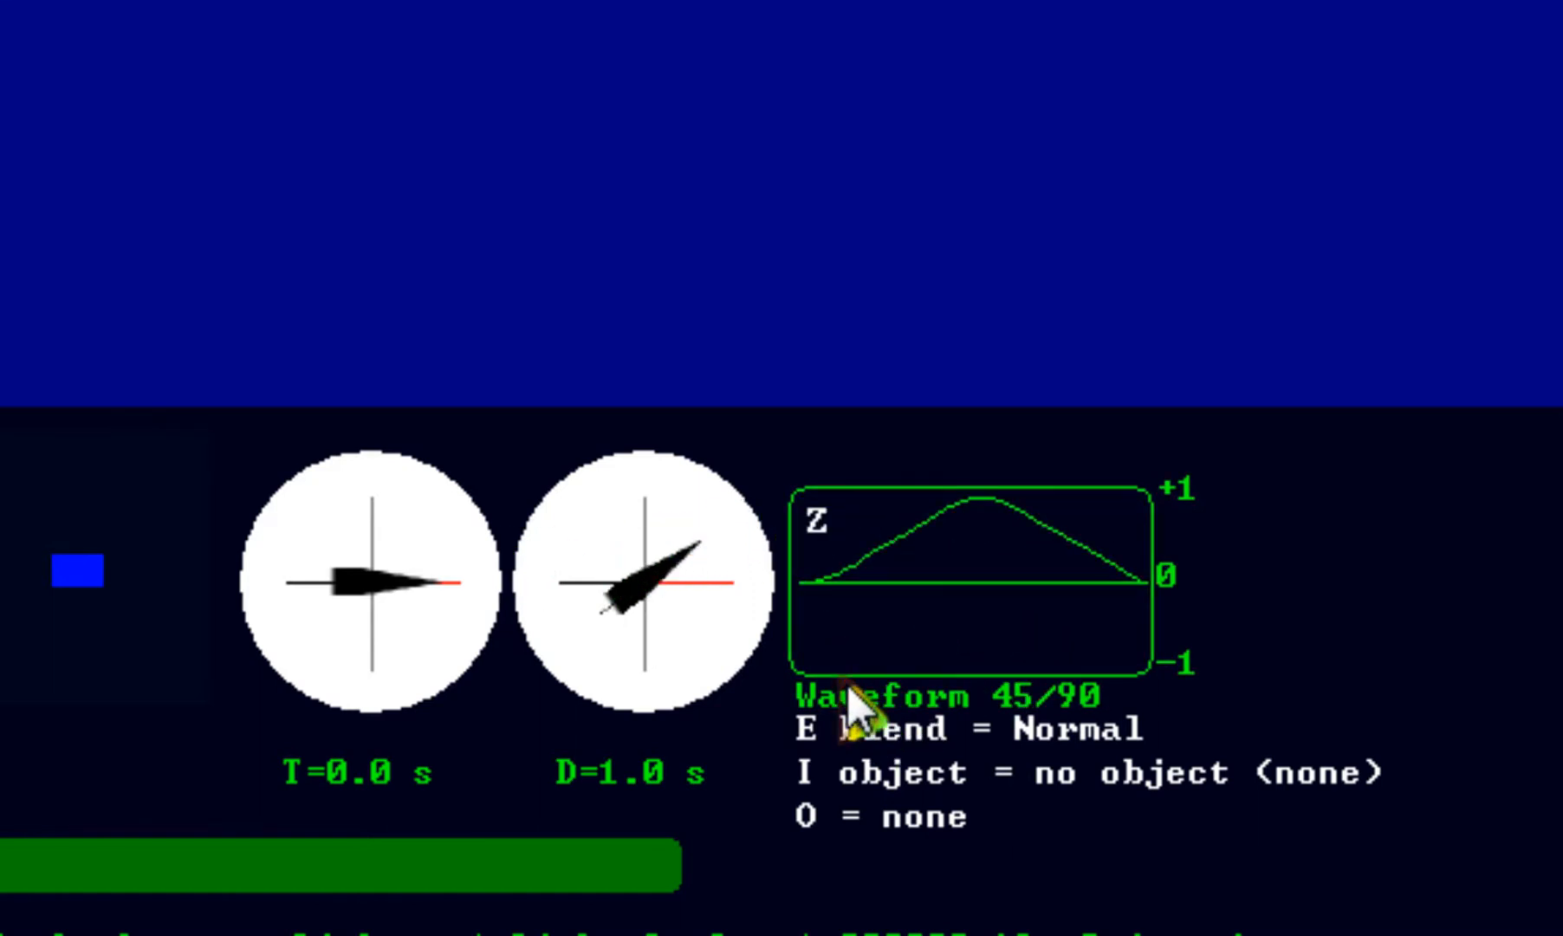
pyautogui.scroll(-2, 849, 684)
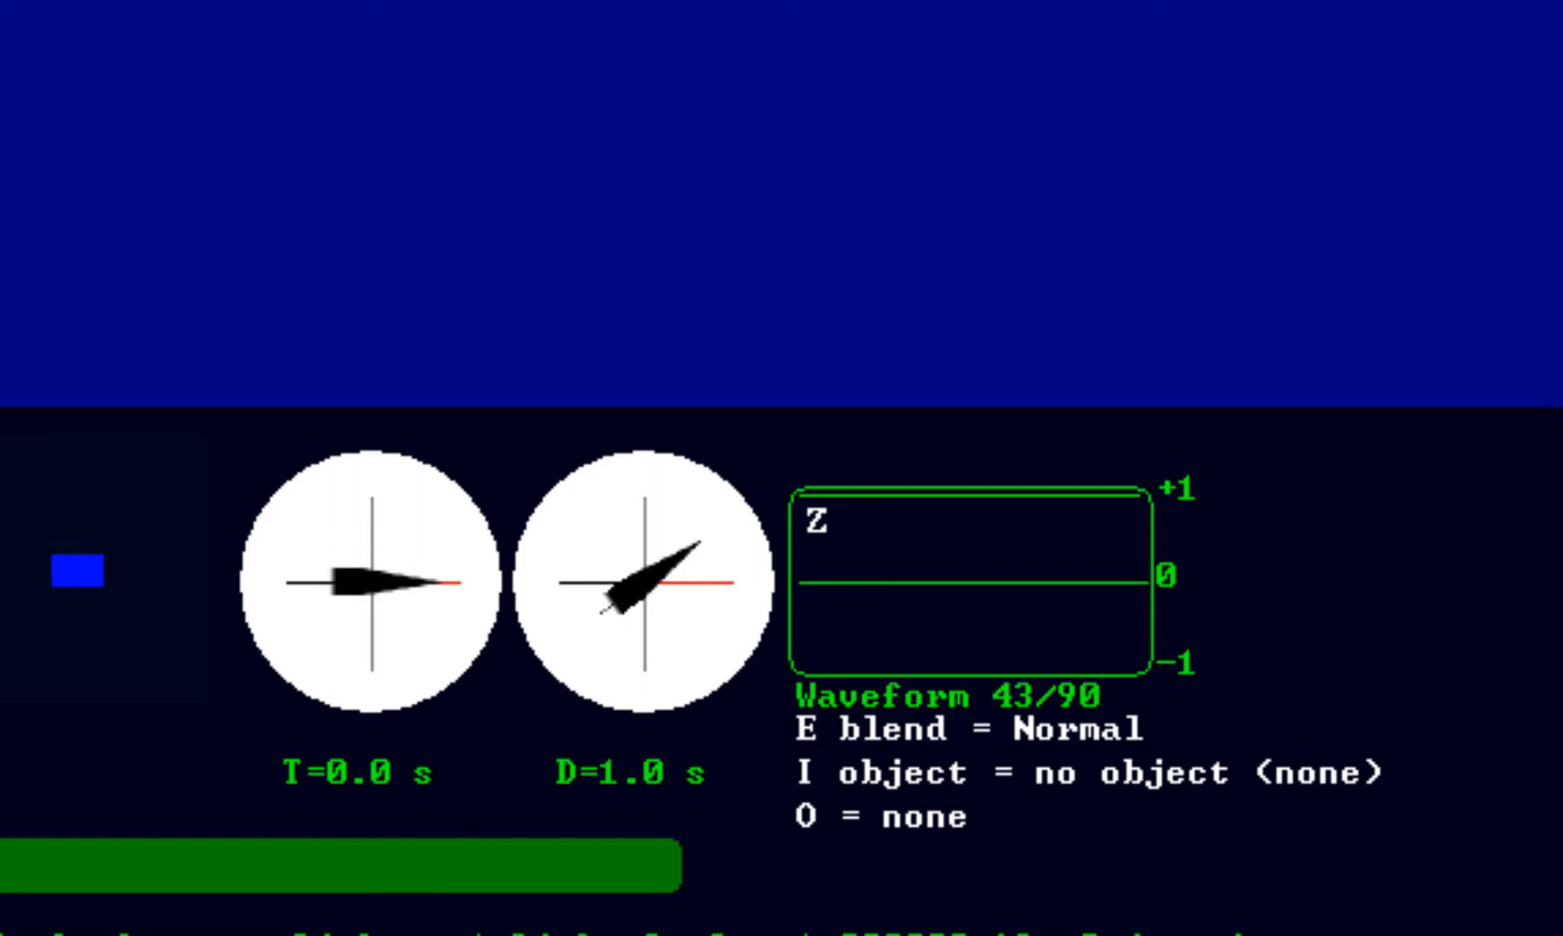
# On layer 6, place a Player Spawn marker above the third tile of the solid row and clear the tile and SOLID code from its cell.
pyautogui.press('o')
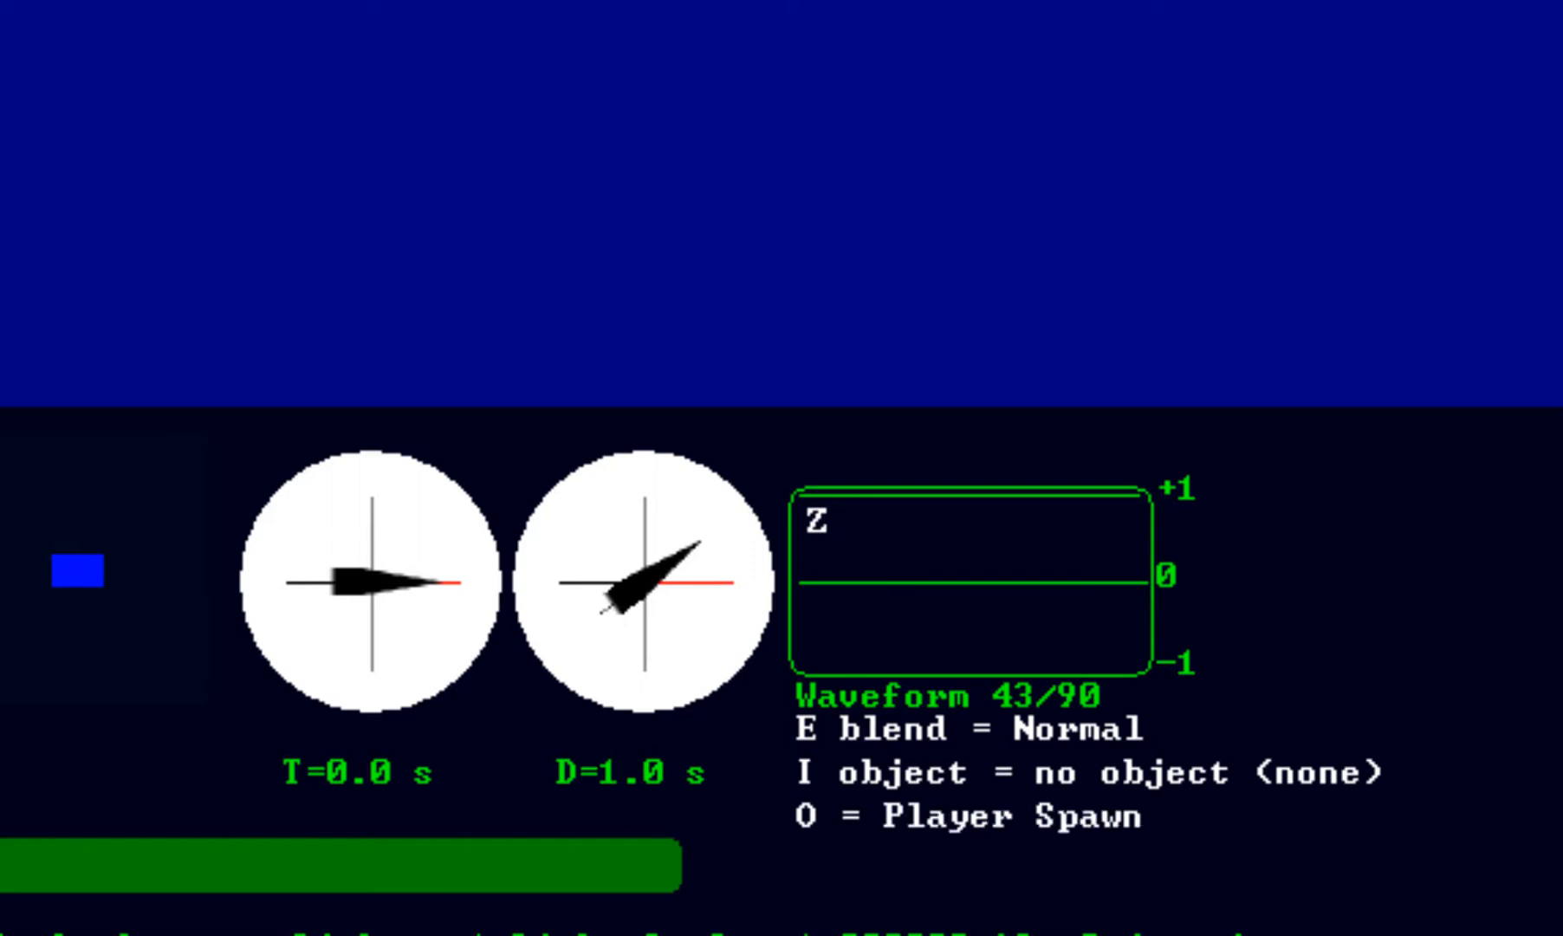
pyautogui.press('o')
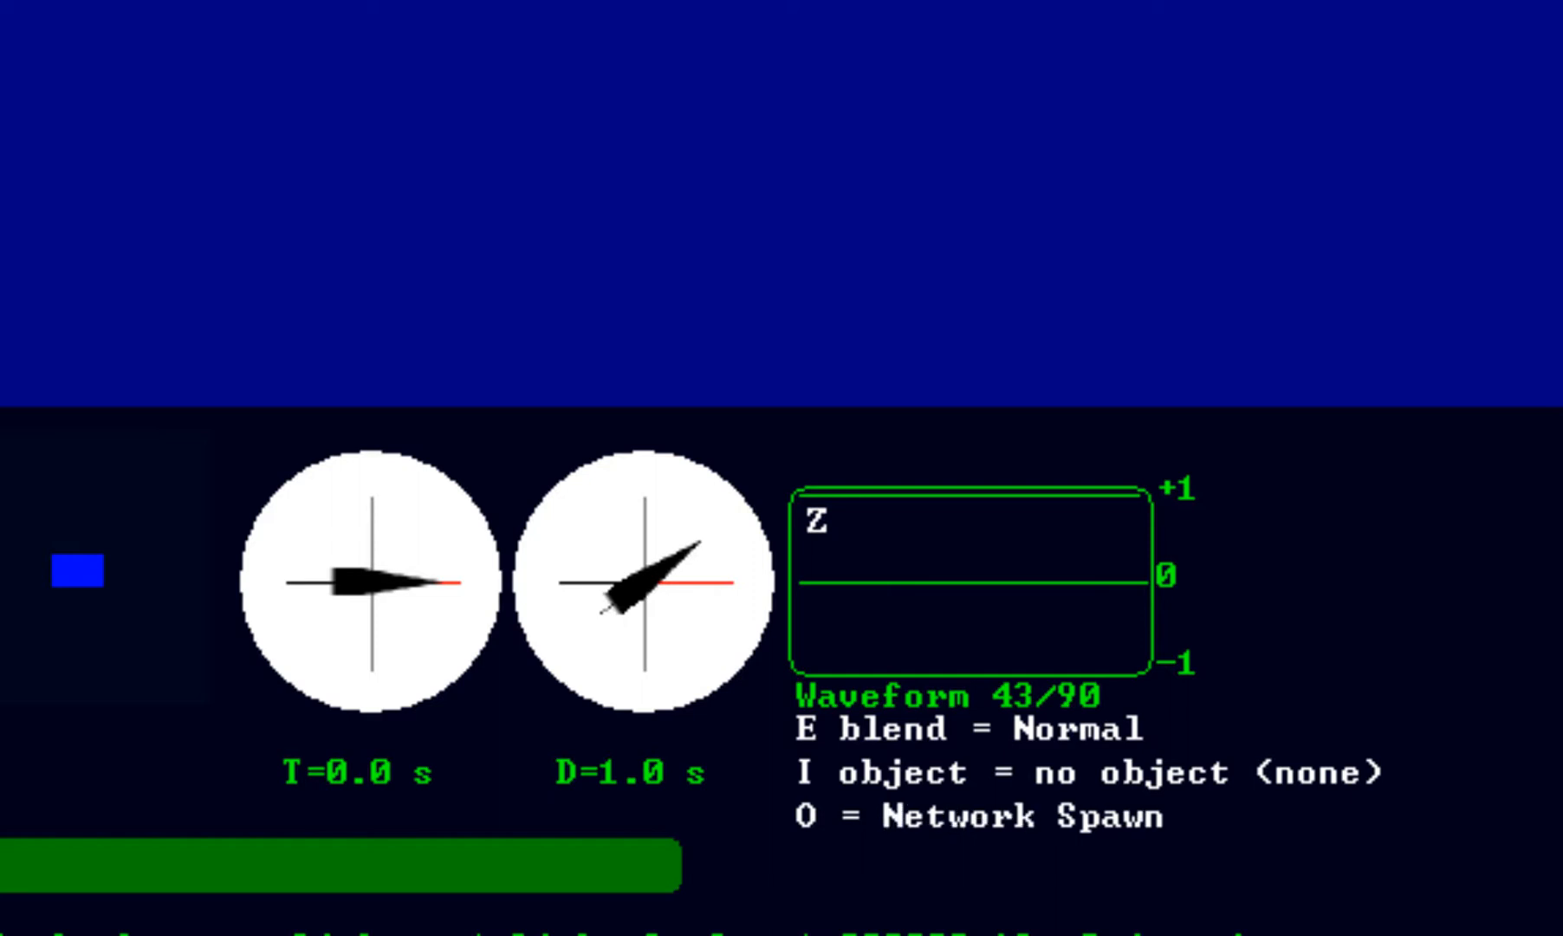
pyautogui.press('o')
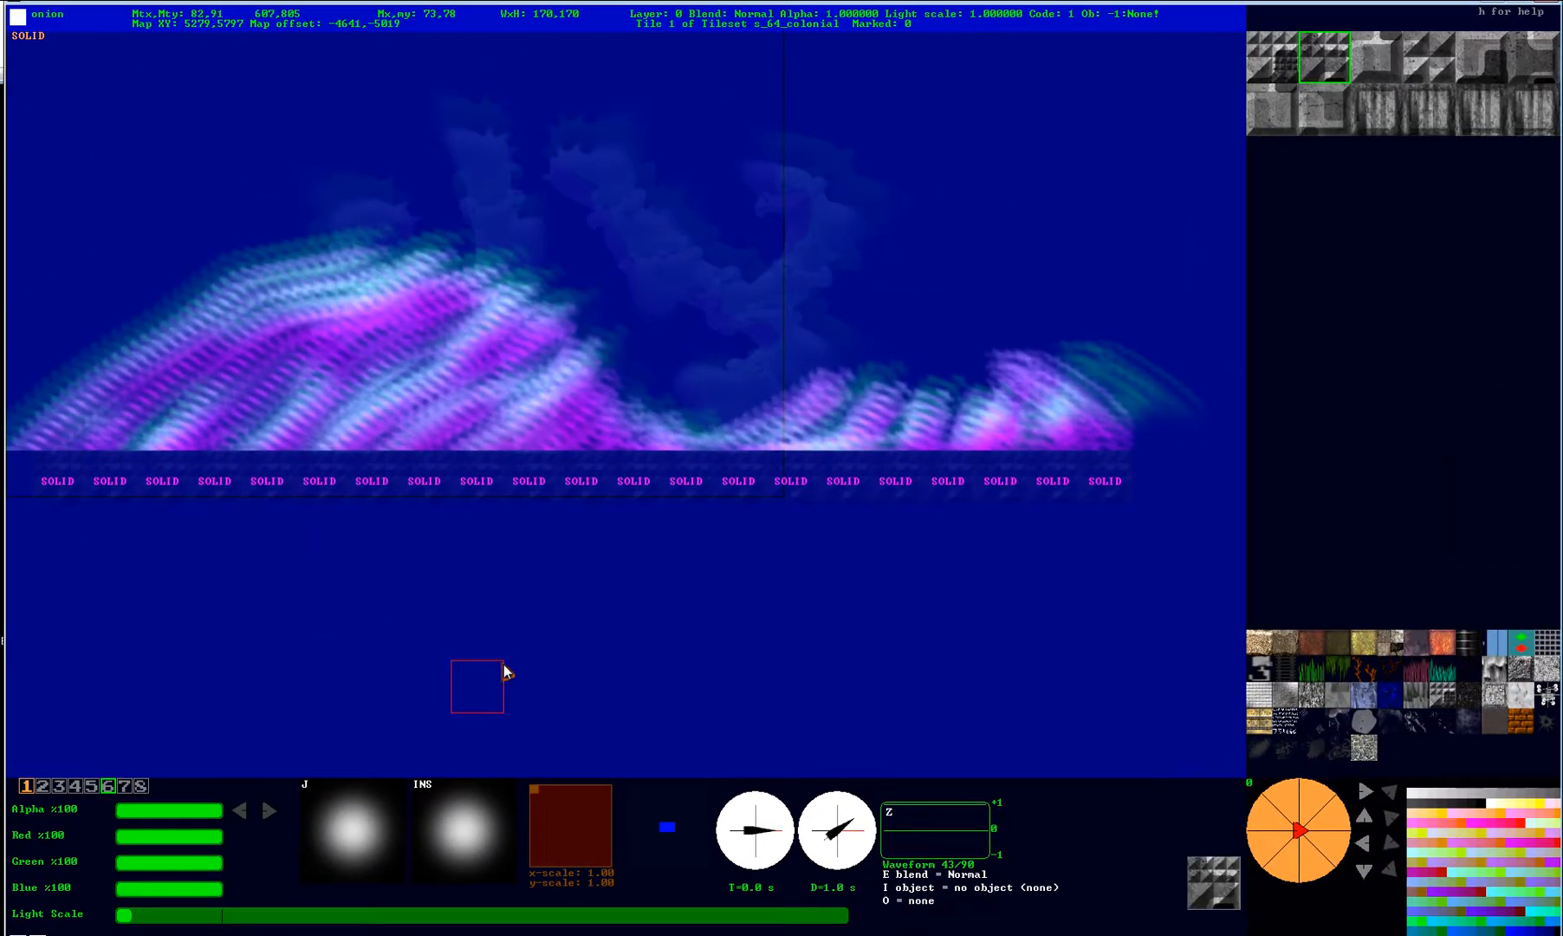
pyautogui.press('o')
pyautogui.press('6')
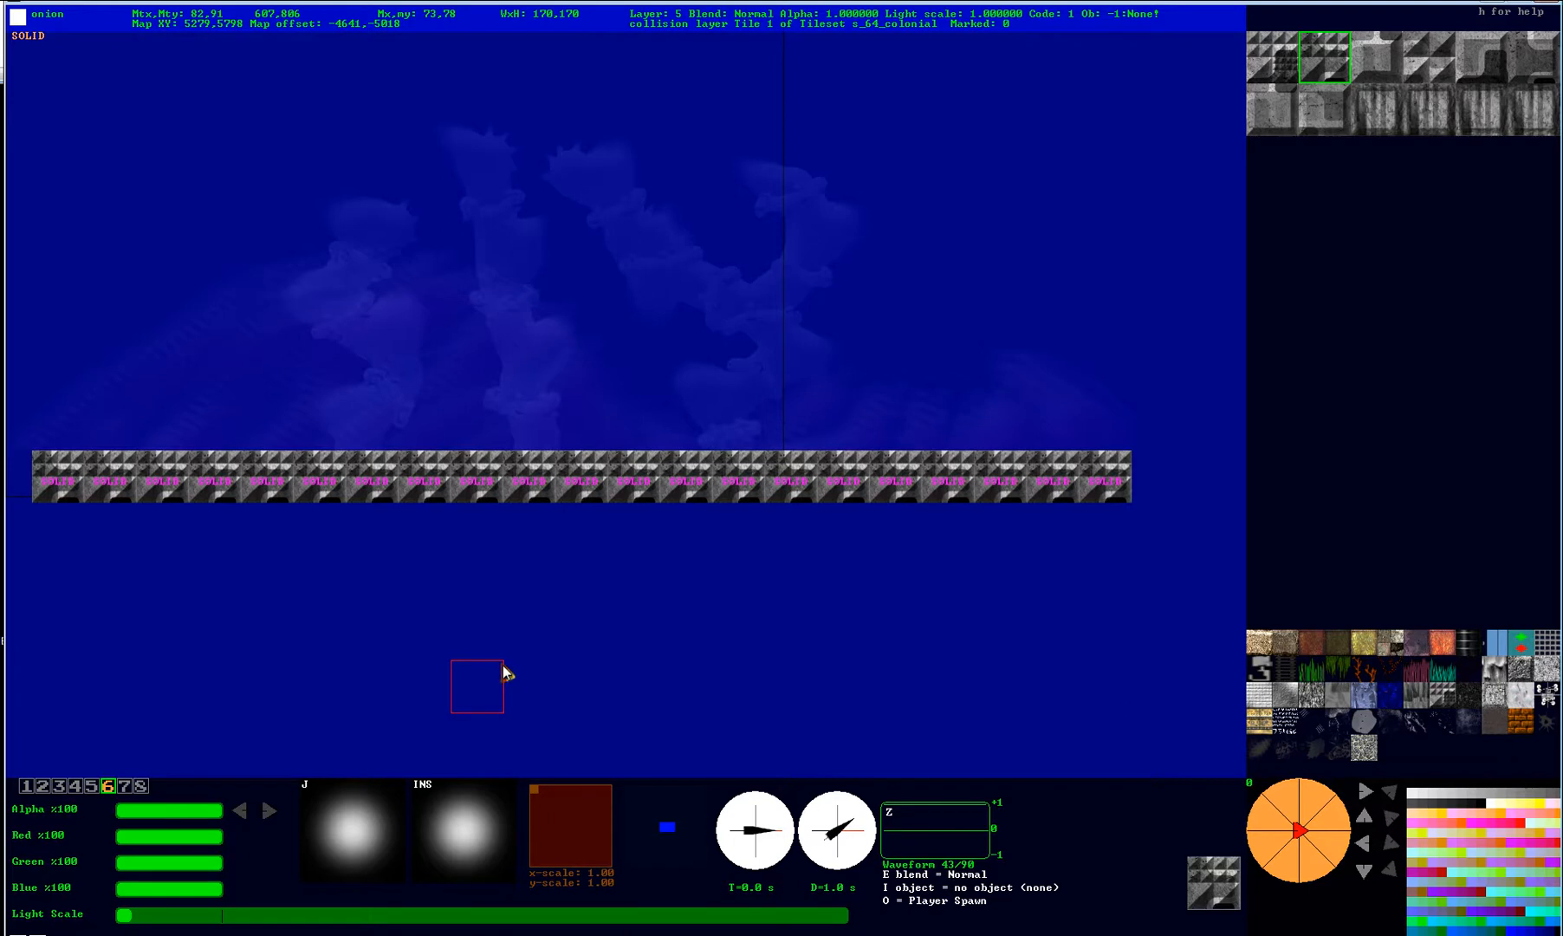
pyautogui.click(168, 401)
pyautogui.rightClick(171, 410)
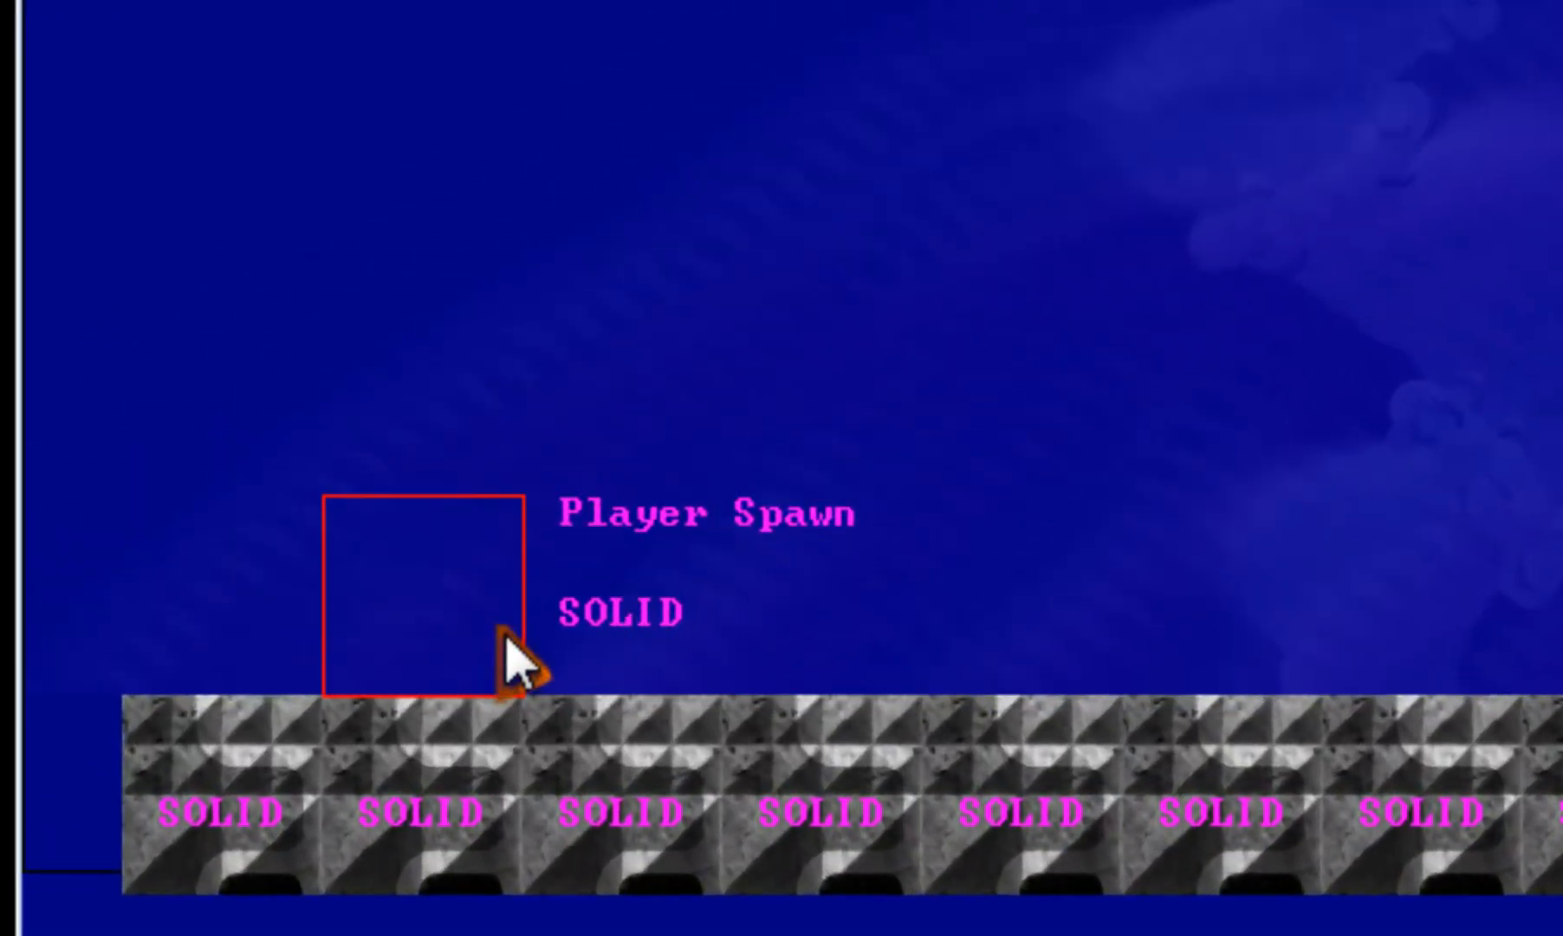
pyautogui.click(597, 611)
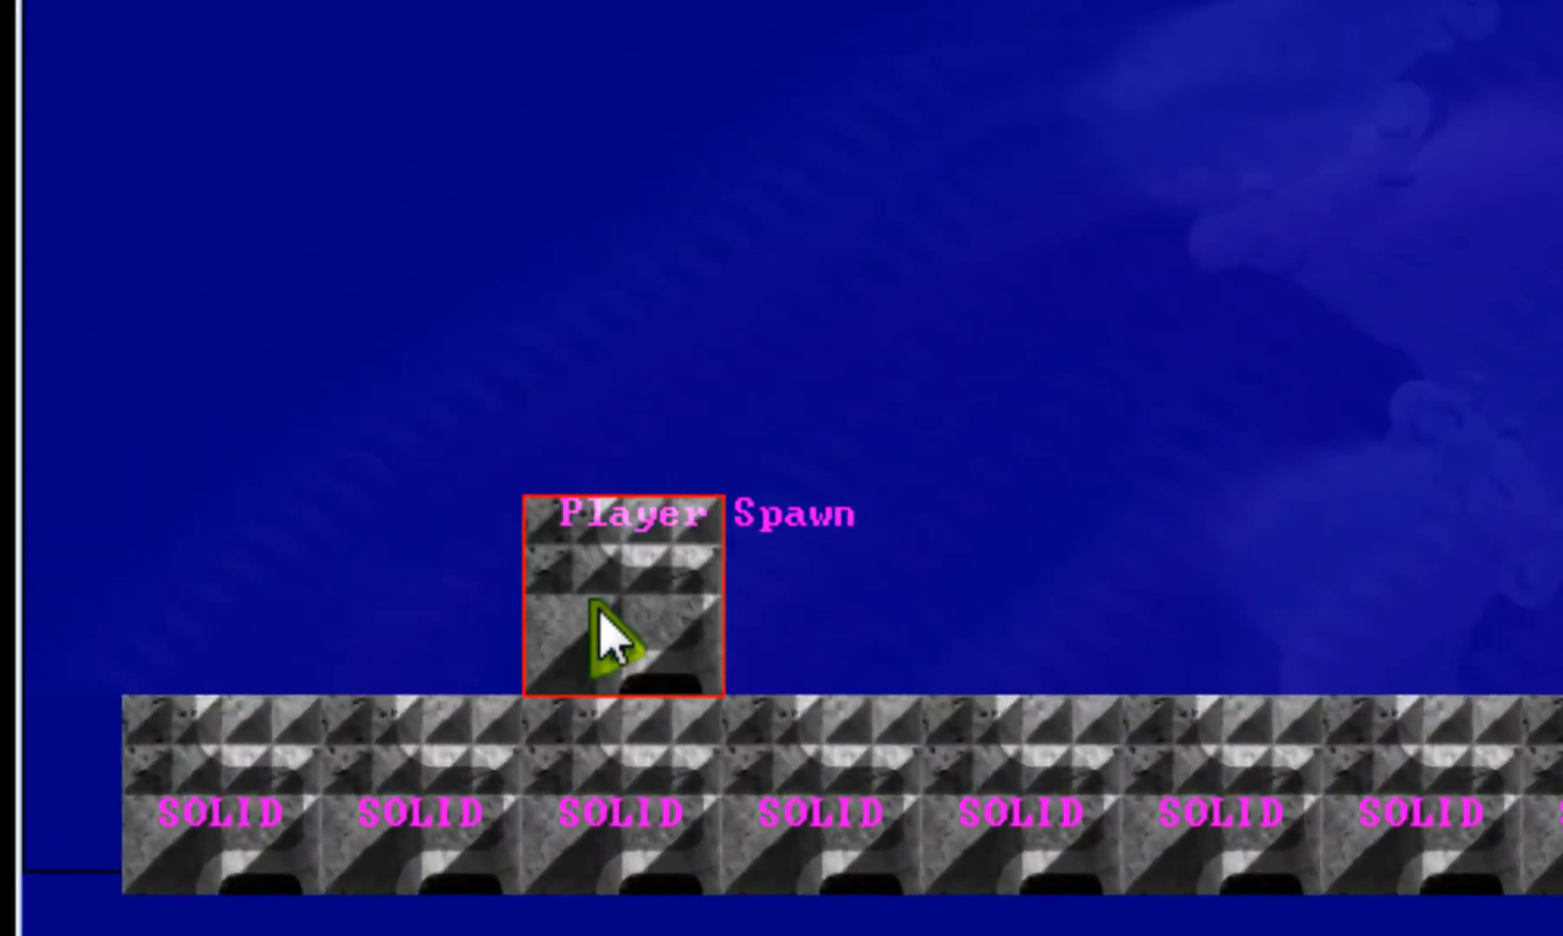
pyautogui.rightClick(598, 611)
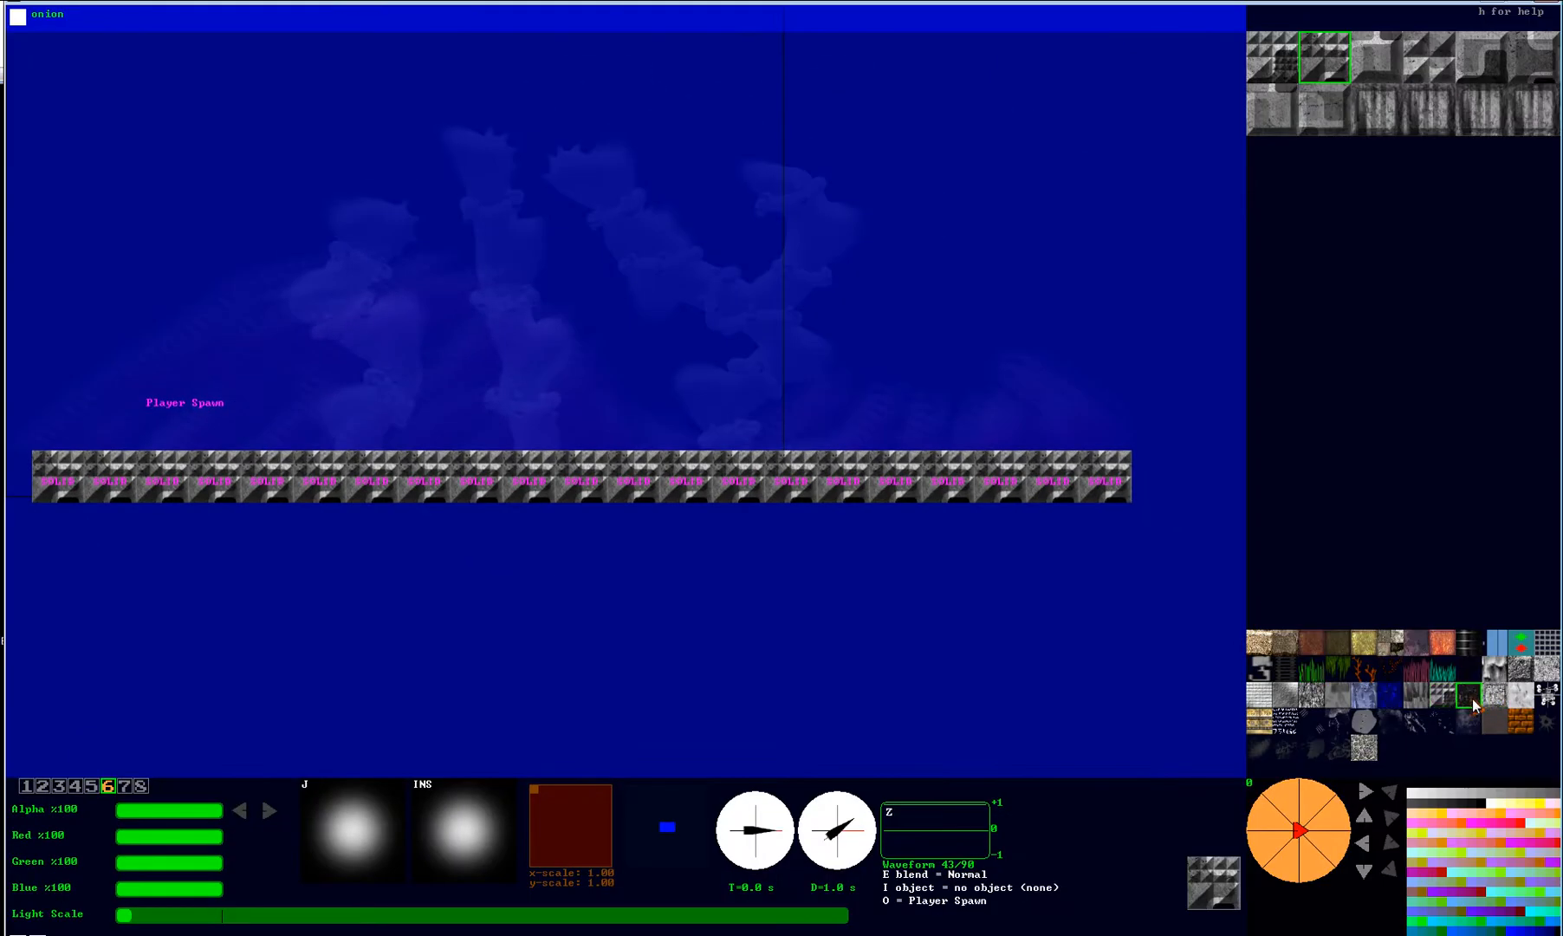
# Fill the area directly beneath the solid row with black rock tiles, matching its width and five tiles deep.
pyautogui.click(1473, 704)
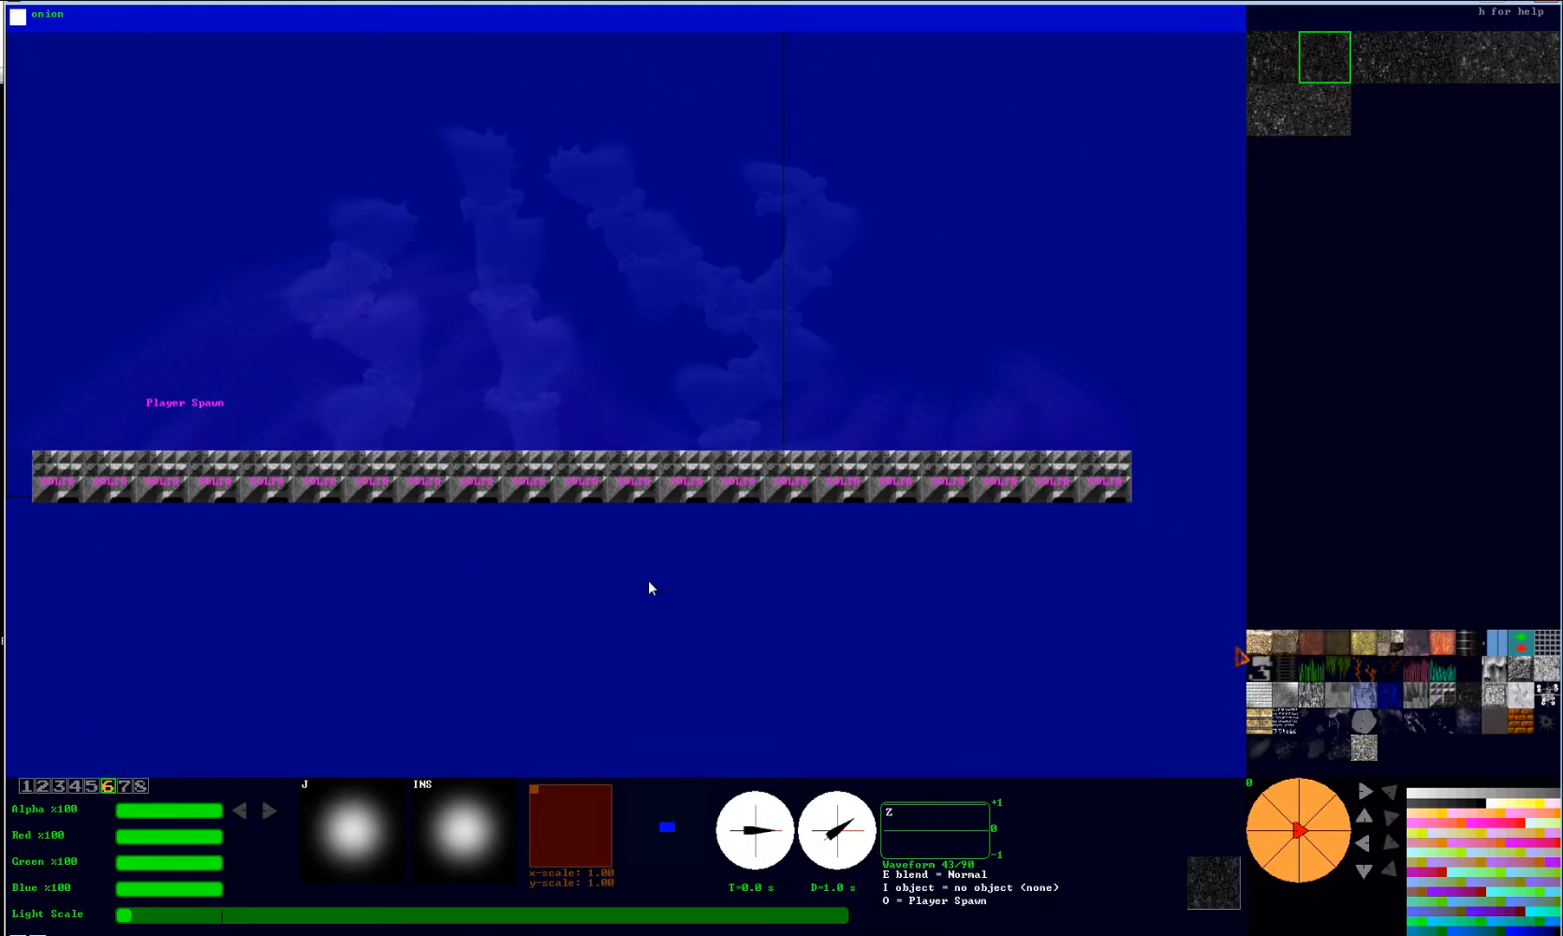
pyautogui.moveTo(46, 543); pyautogui.dragTo(1098, 762)
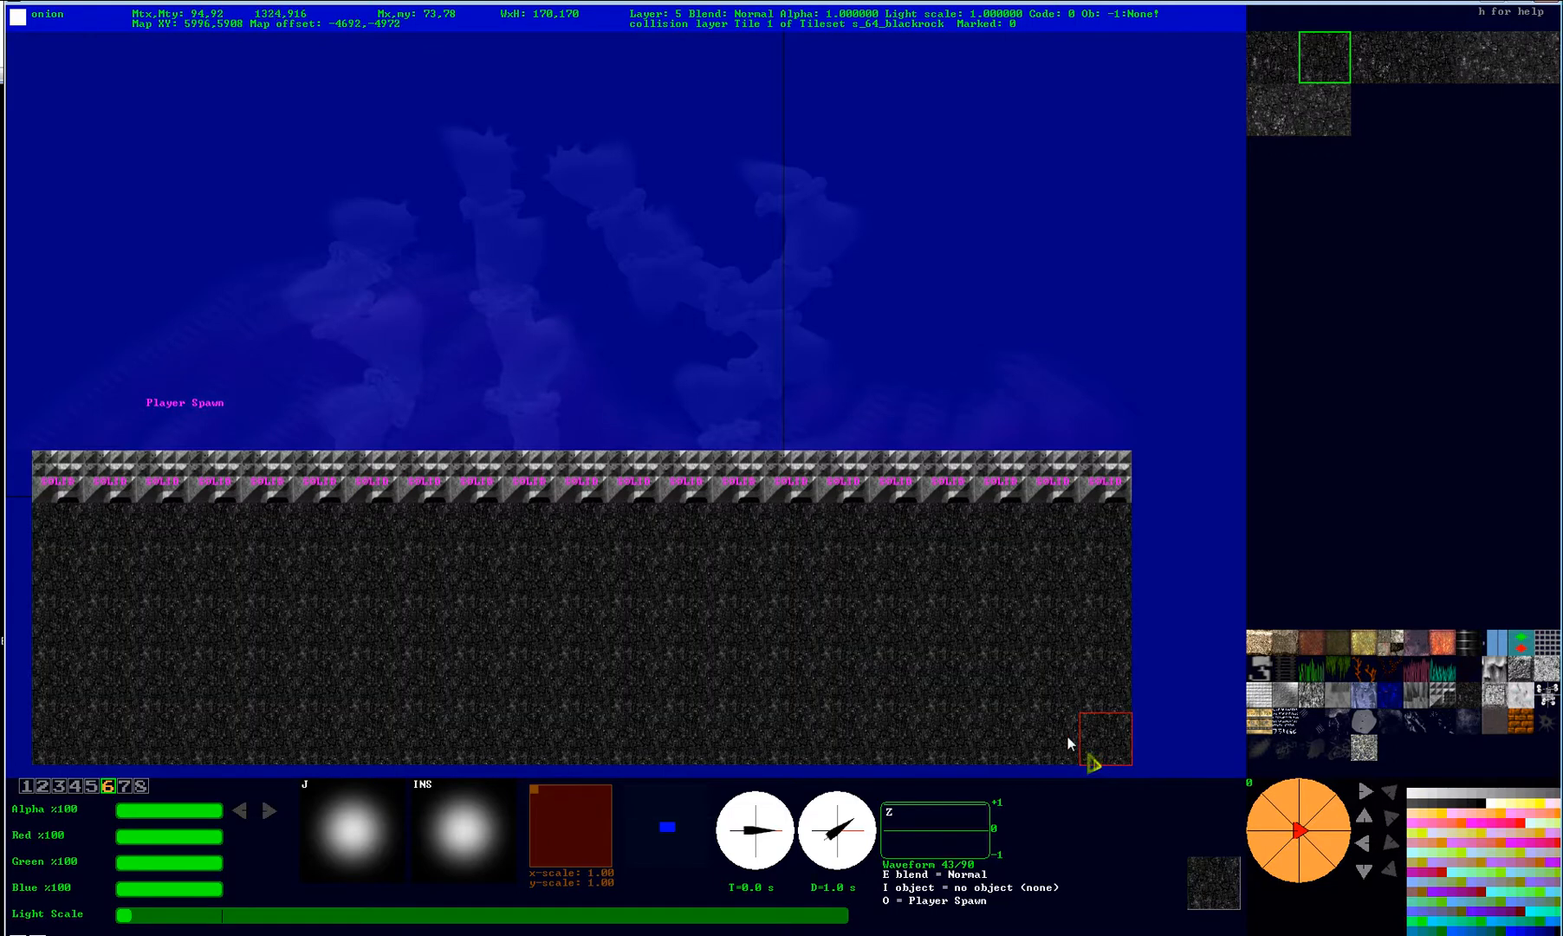
# Extend the black rock ground downwards and beyond both ends of the solid row.
pyautogui.press('Left')
pyautogui.press('Down')
pyautogui.press('Left')
pyautogui.press('Down')
pyautogui.press('Down')
pyautogui.press('Down')
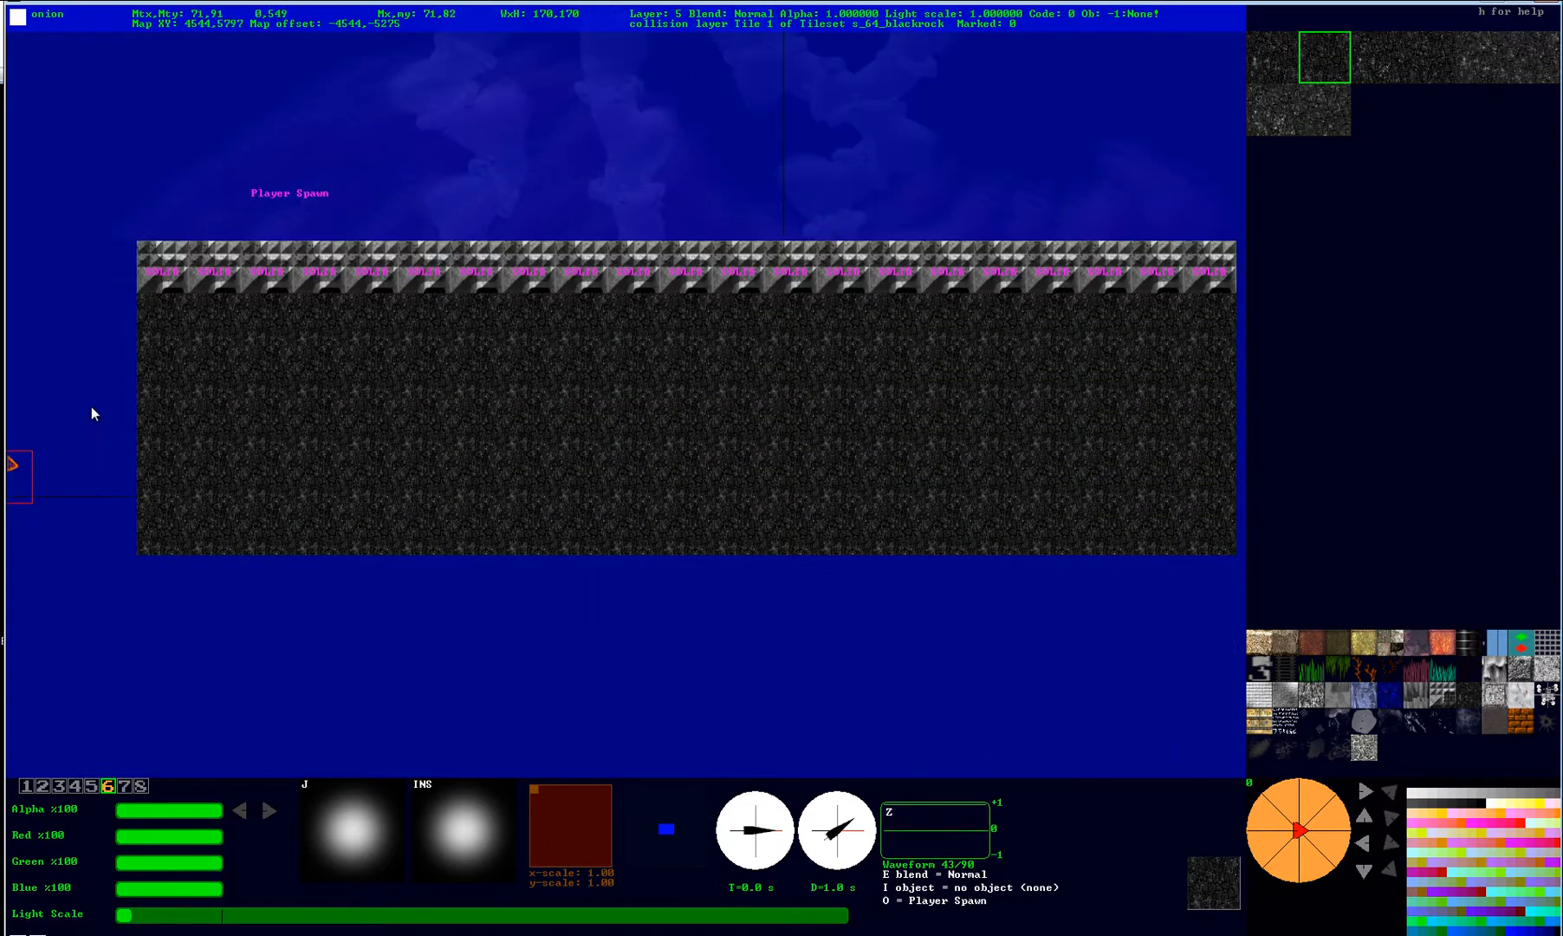
pyautogui.press('Left')
pyautogui.press('Left')
pyautogui.press('Left')
pyautogui.press('Left')
pyautogui.press('Left')
pyautogui.moveTo(123, 334); pyautogui.dragTo(878, 469)
pyautogui.press('Right')
pyautogui.press('Right')
pyautogui.press('Right')
pyautogui.press('Right')
pyautogui.press('Right')
pyautogui.press('Right')
pyautogui.press('Left')
pyautogui.press('Left')
pyautogui.press('Left')
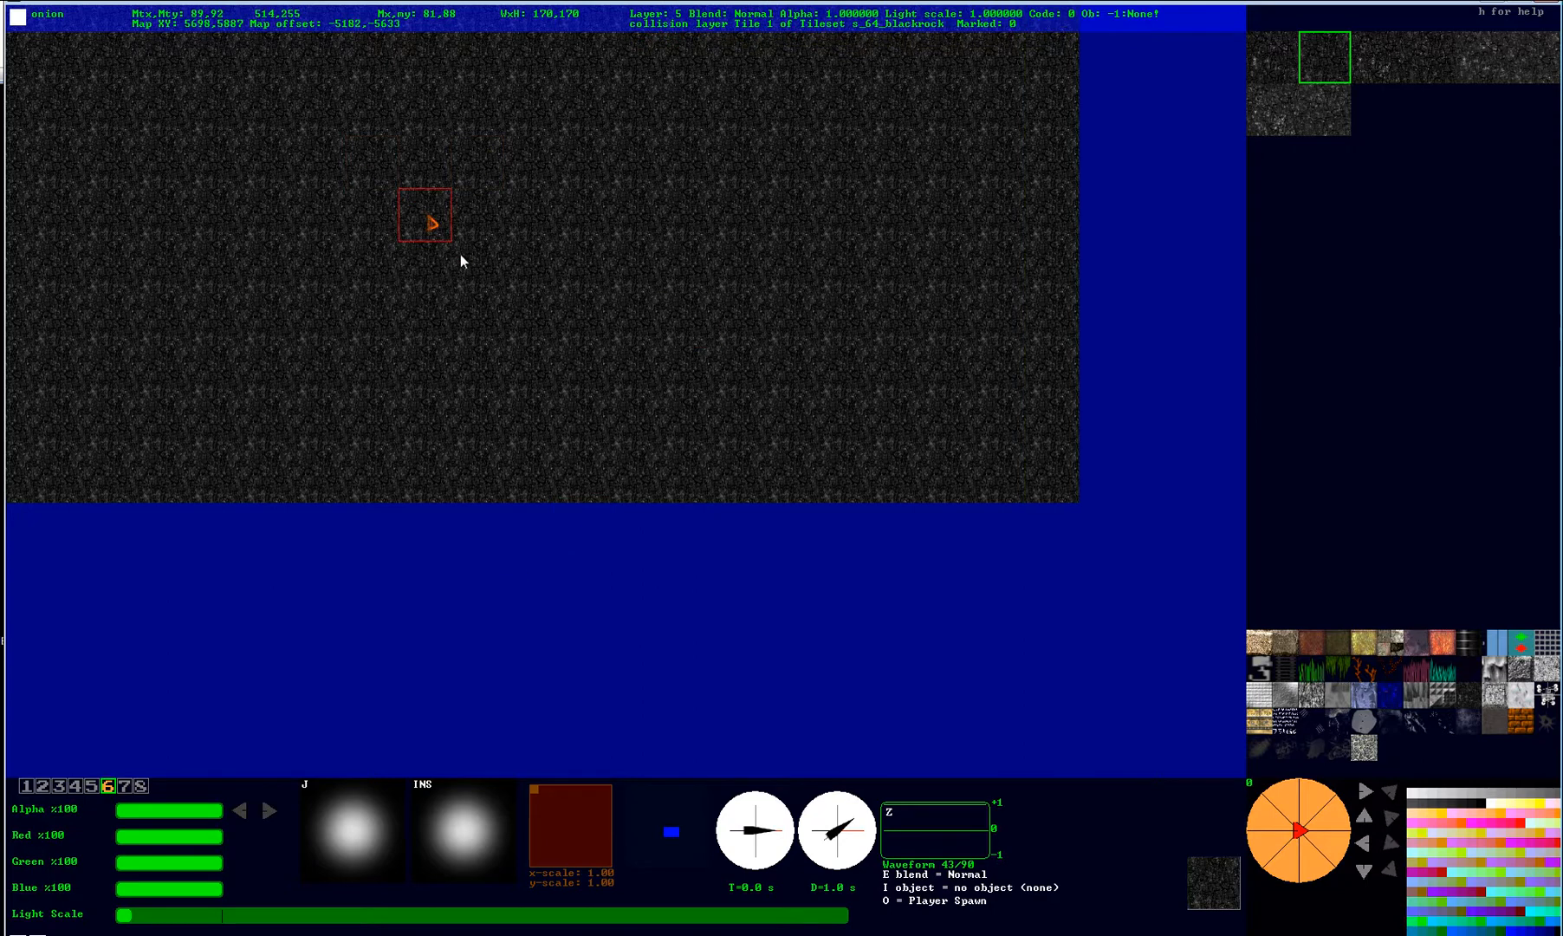
# Examine how far the black rock ground reaches below and beside the solid row, and return to the player spawn area.
pyautogui.press('Down')
pyautogui.press('Down')
pyautogui.press('Down')
pyautogui.press('Down')
pyautogui.press('Down')
pyautogui.press('Down')
pyautogui.press('Down')
pyautogui.press('Down')
pyautogui.press('Down')
pyautogui.press('Down')
pyautogui.press('Down')
pyautogui.press('Down')
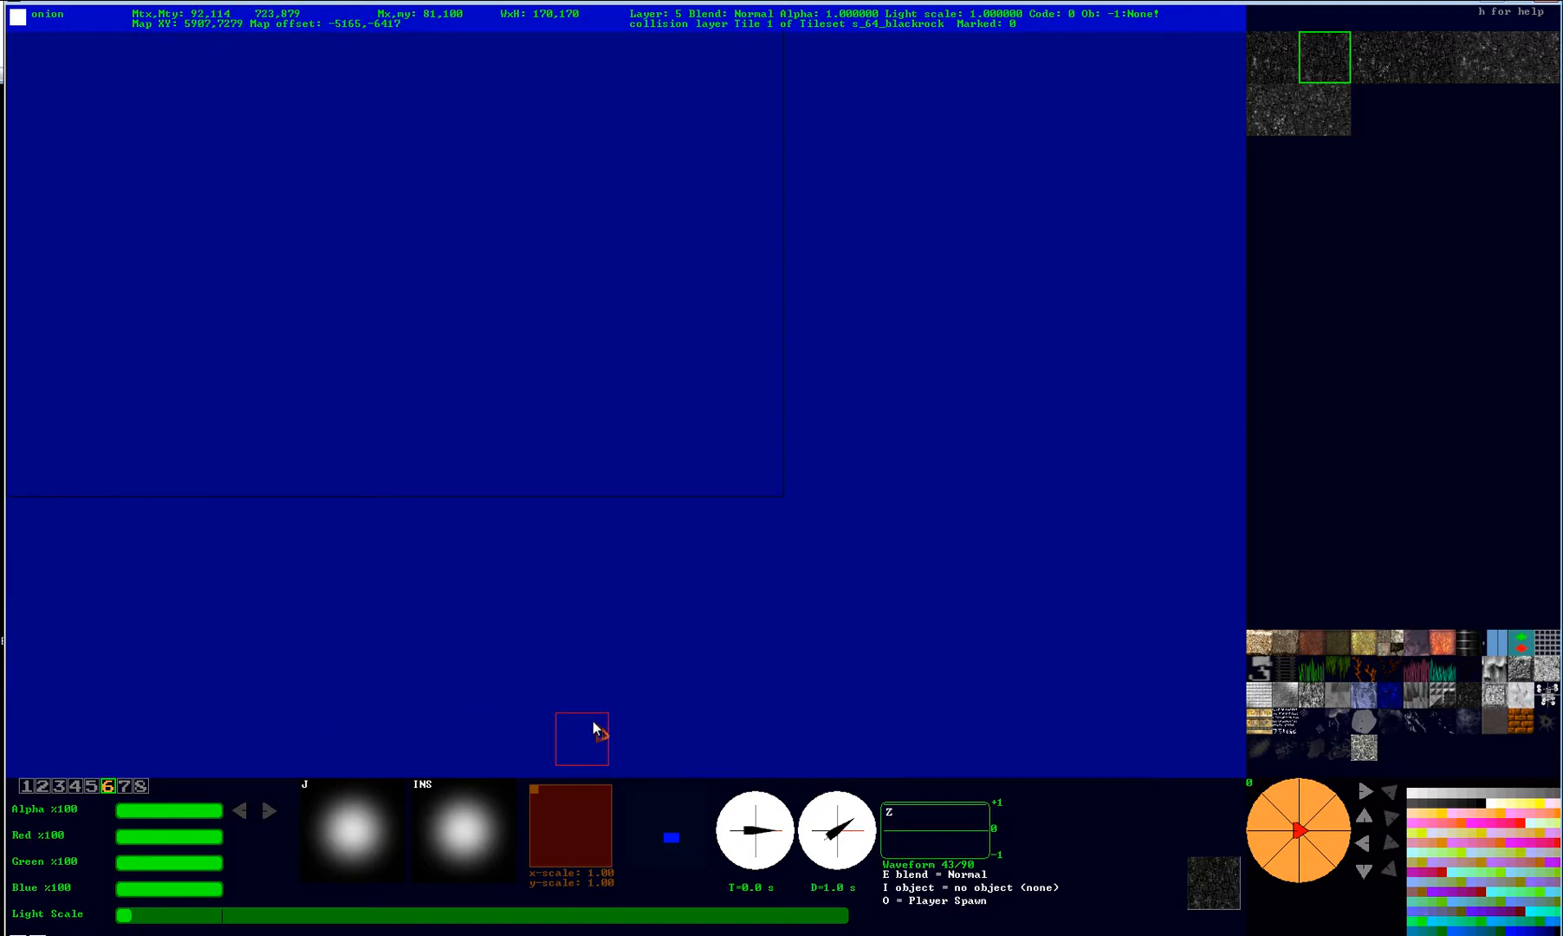
pyautogui.press('Left')
pyautogui.press('Left')
pyautogui.press('Left')
pyautogui.press('Left')
pyautogui.press('Left')
pyautogui.press('Left')
pyautogui.press('Left')
pyautogui.press('Up')
pyautogui.press('Up')
pyautogui.press('Up')
pyautogui.press('Up')
pyautogui.press('Up')
pyautogui.press('Up')
pyautogui.press('Up')
pyautogui.press('Up')
pyautogui.press('Up')
pyautogui.press('Up')
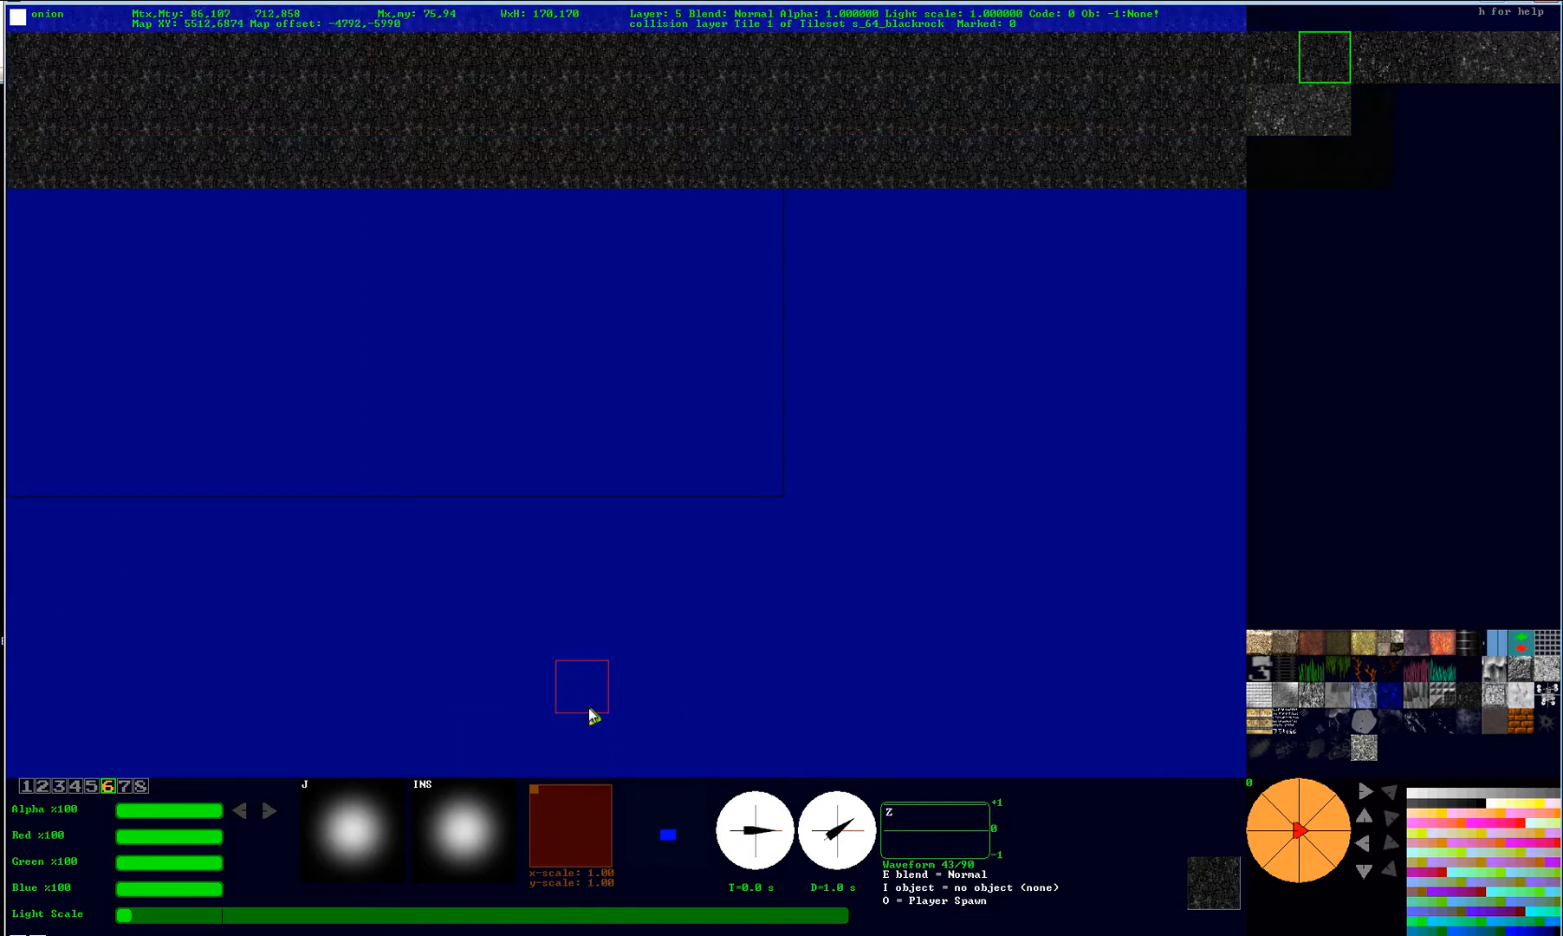
pyautogui.press('Up')
pyautogui.press('Up')
pyautogui.press('Up')
pyautogui.press('Up')
pyautogui.press('Up')
pyautogui.press('Up')
pyautogui.press('Up')
pyautogui.press('Up')
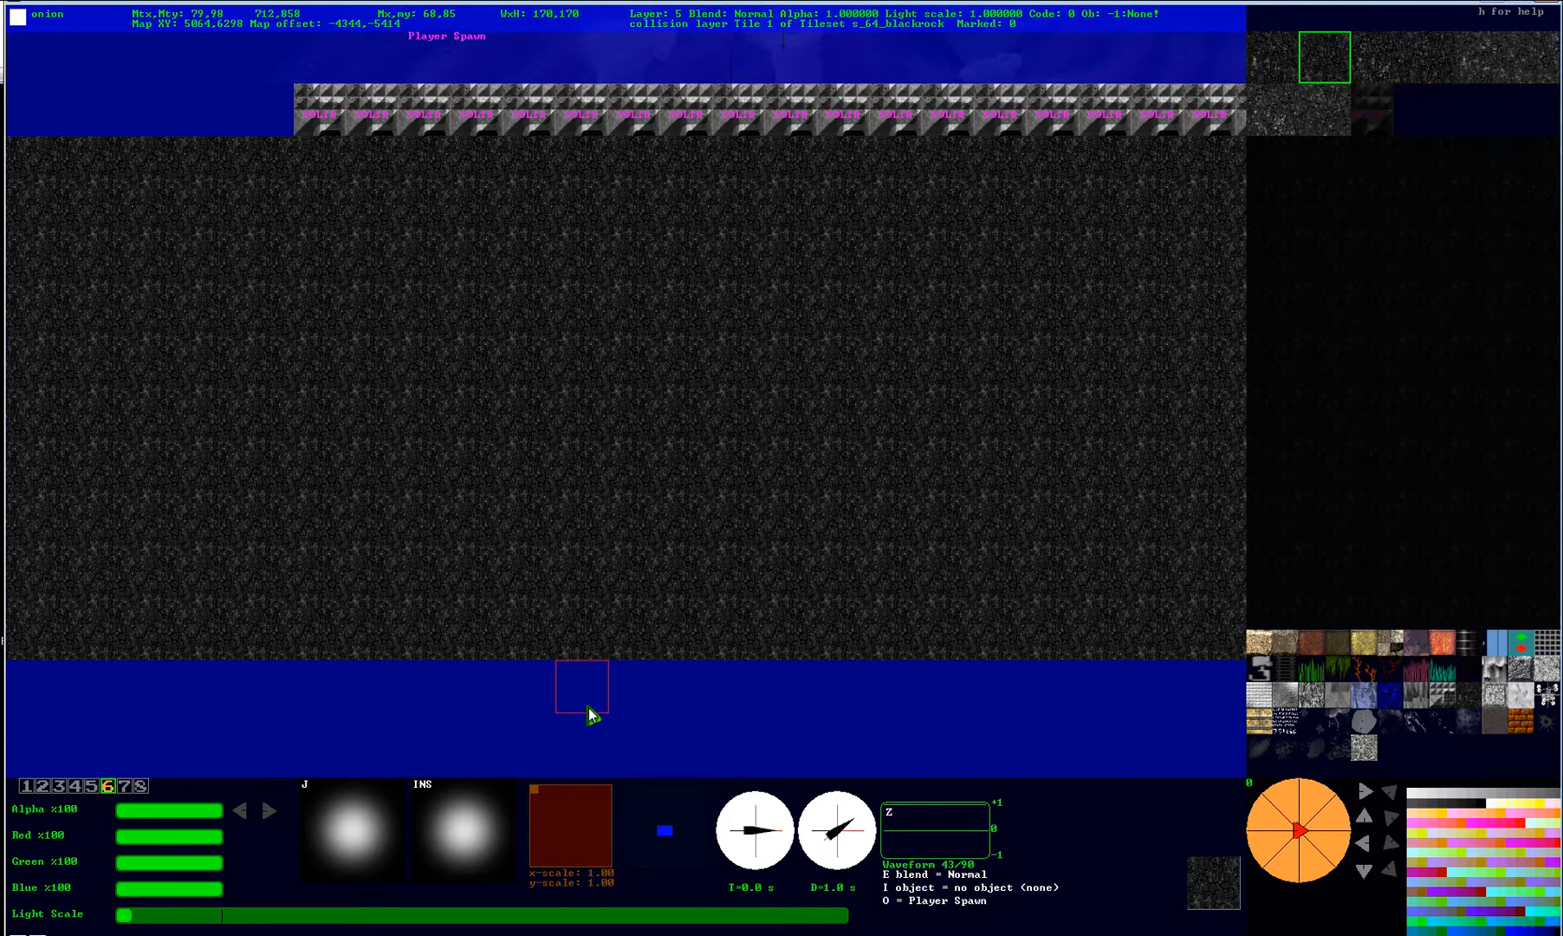
pyautogui.press('Left')
pyautogui.press('Left')
pyautogui.press('Left')
pyautogui.press('Left')
pyautogui.press('Left')
pyautogui.press('Left')
pyautogui.press('Up')
pyautogui.press('Up')
pyautogui.press('Right')
pyautogui.press('Right')
pyautogui.press('Right')
pyautogui.press('Right')
pyautogui.press('Right')
pyautogui.press('Right')
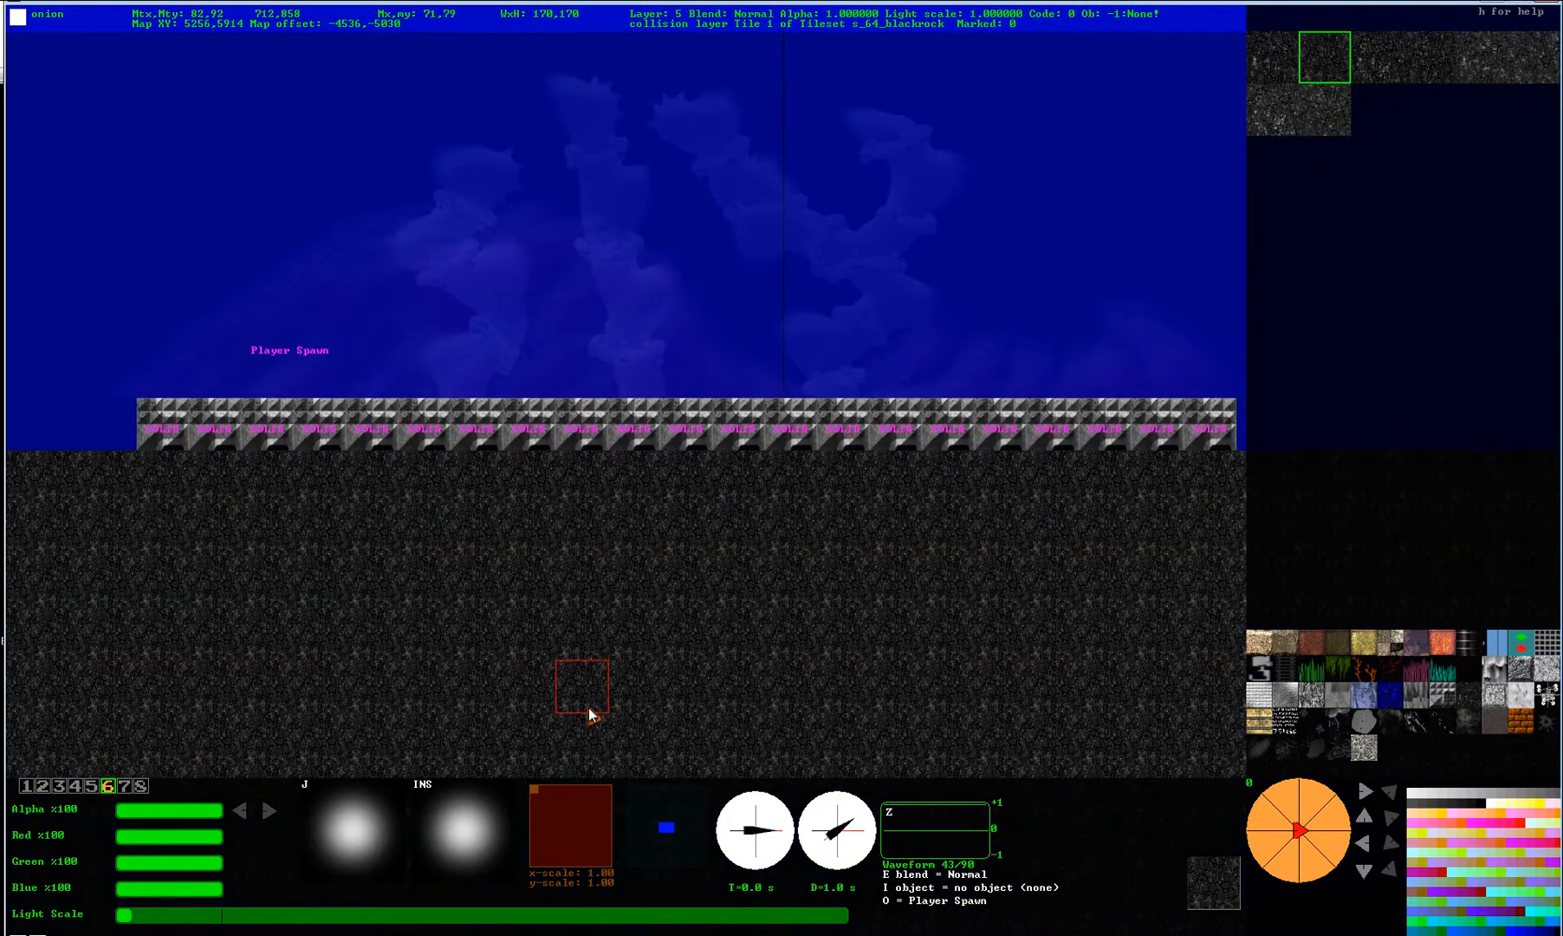
pyautogui.press('Up')
pyautogui.press('Up')
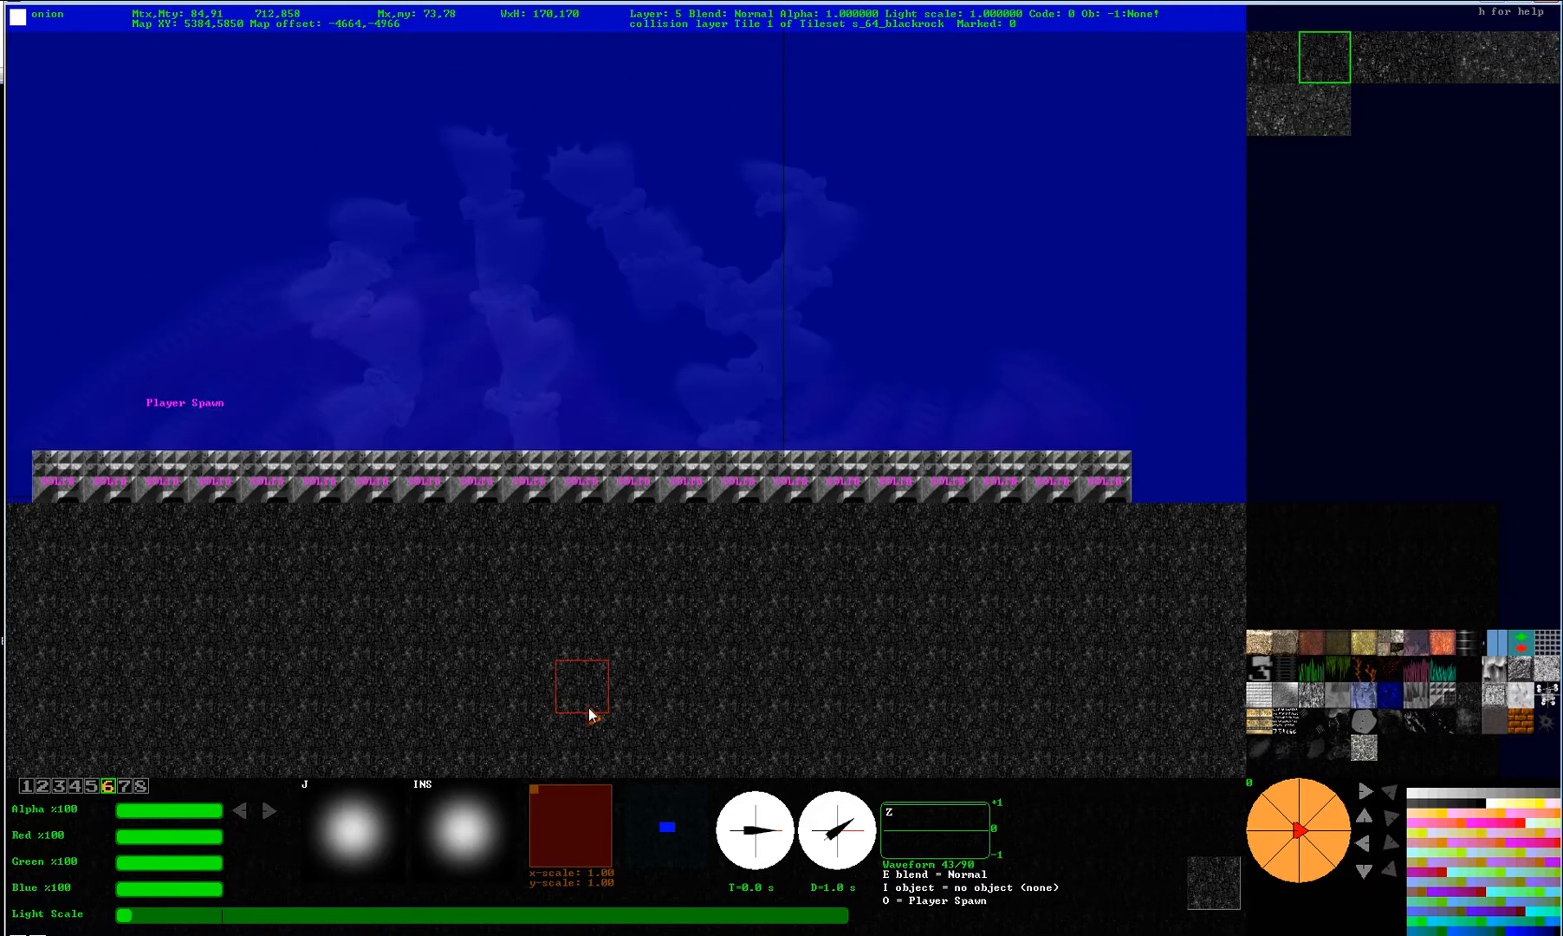
pyautogui.press('Left')
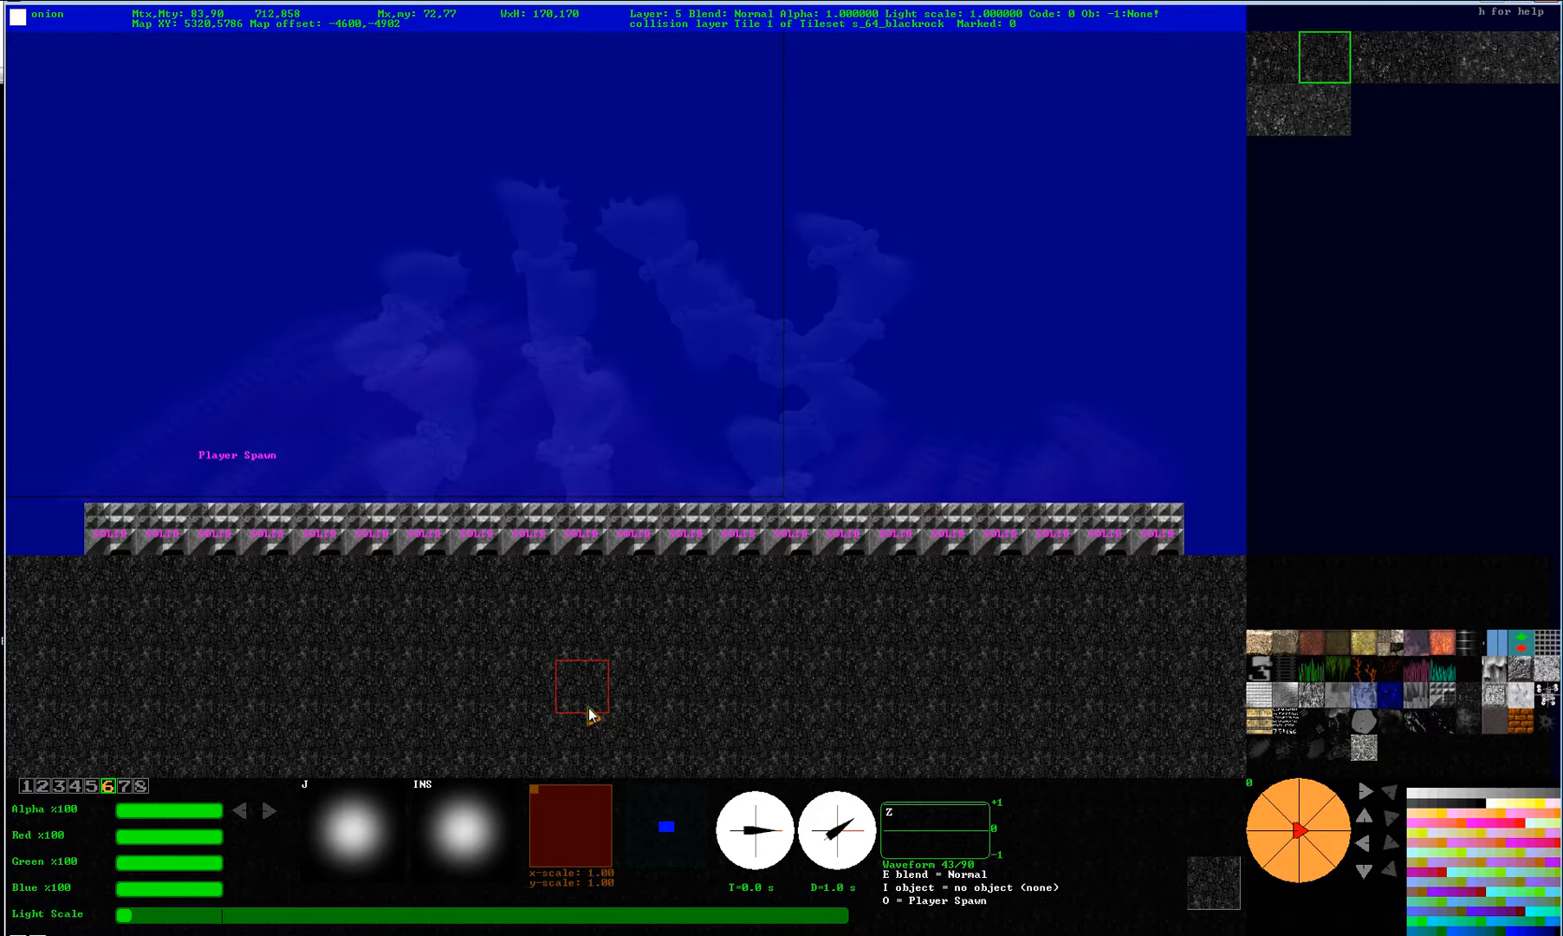
# Test-play the map by moving right across the terrain, and return to the editor.
pyautogui.press('Escape')
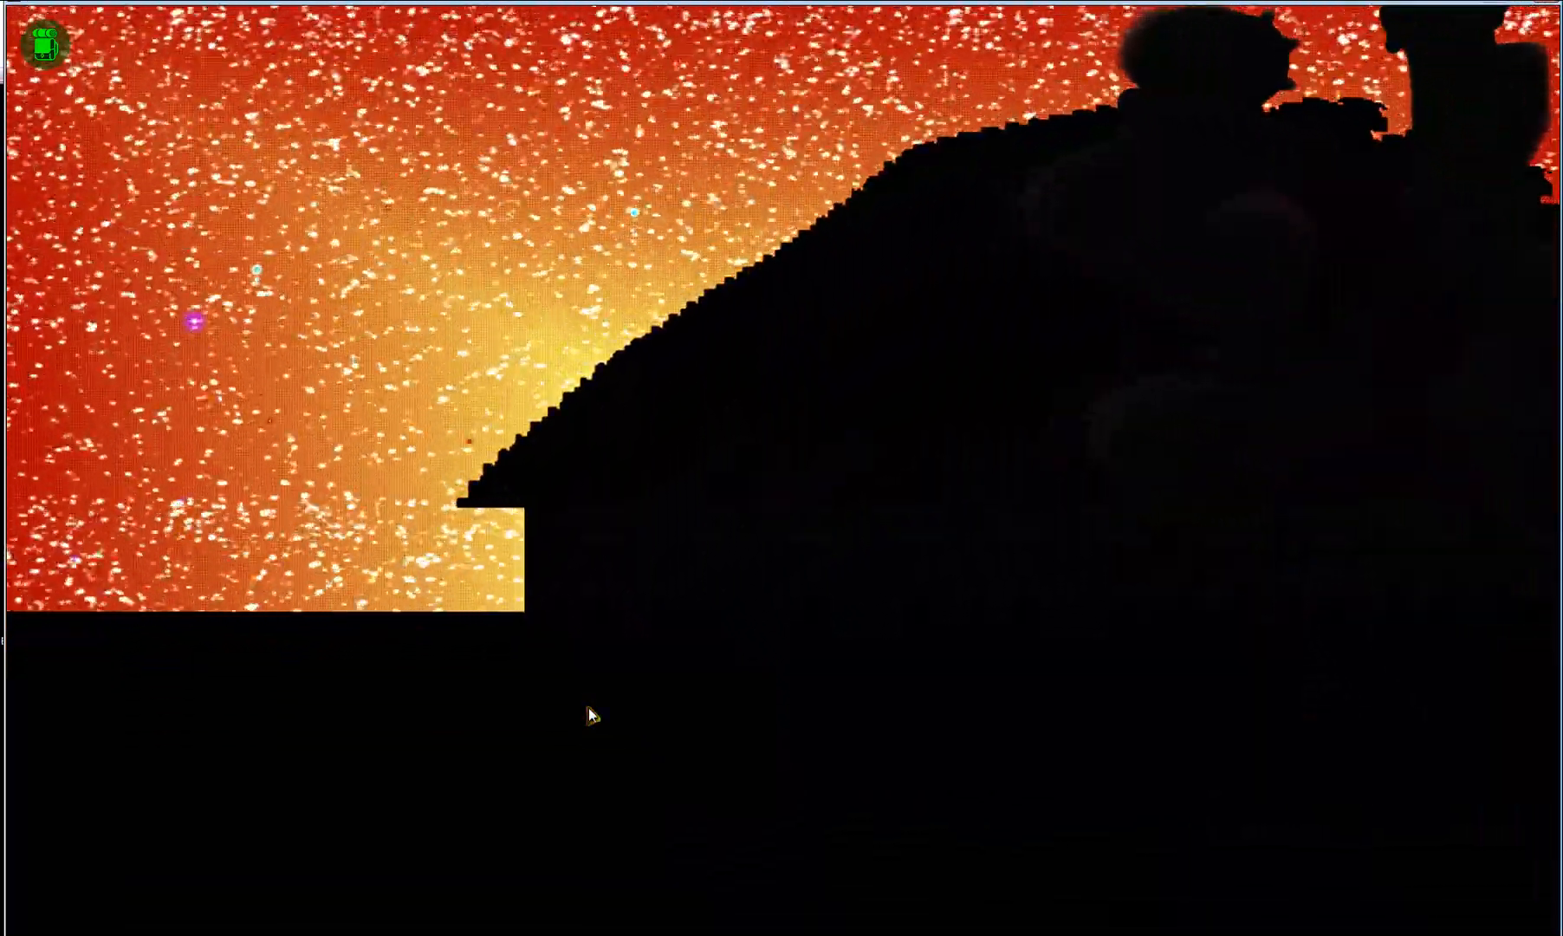
pyautogui.press('d')
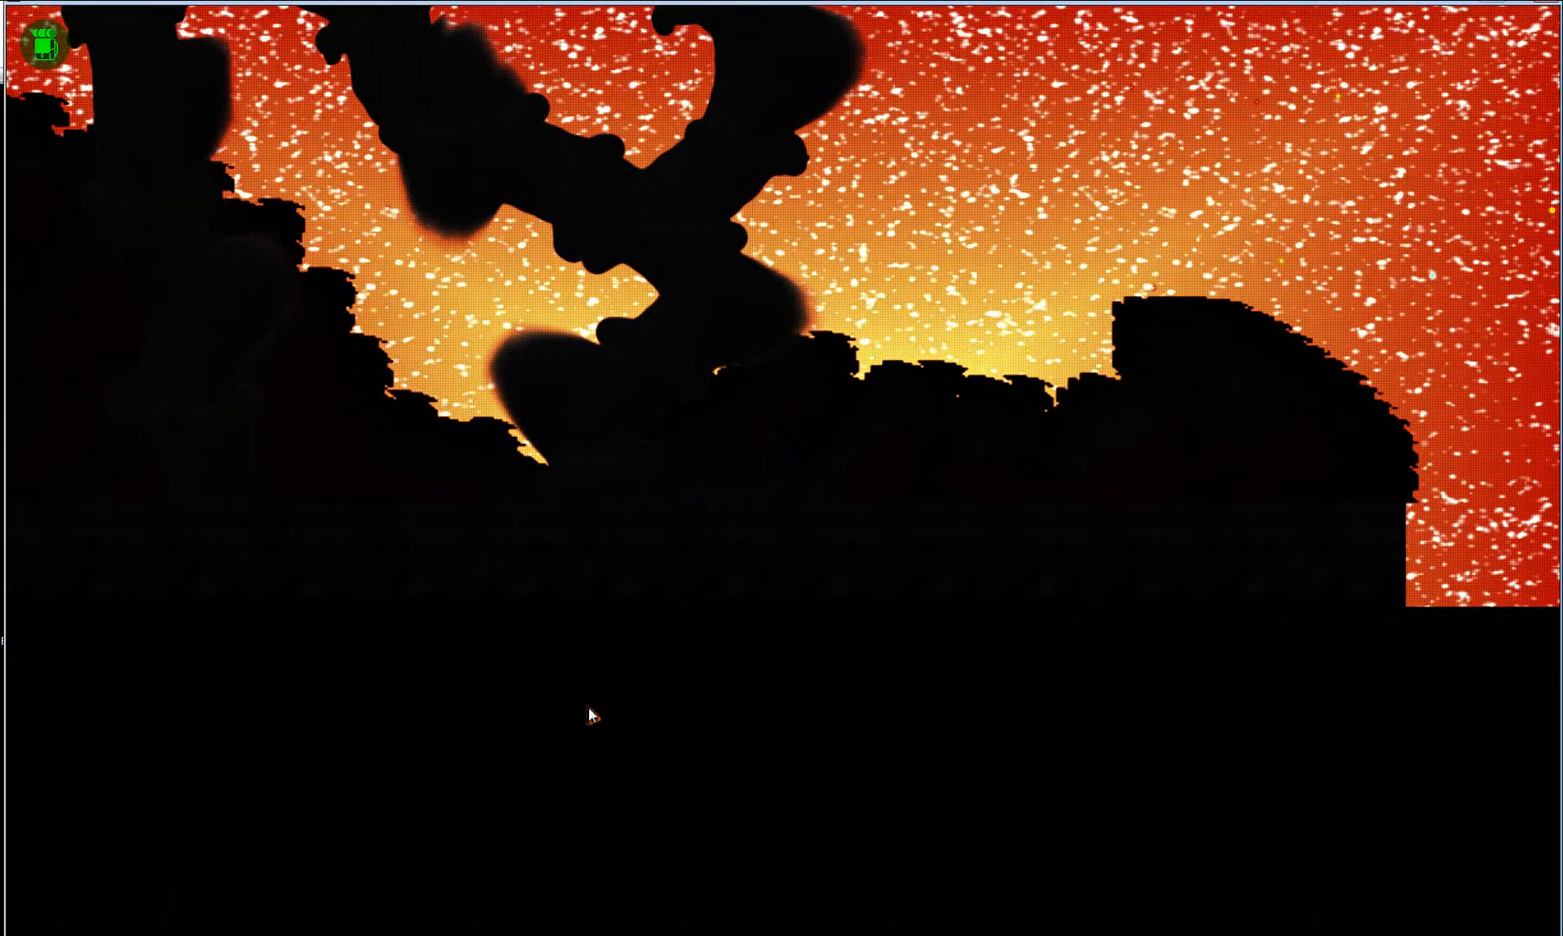
pyautogui.press('Escape')
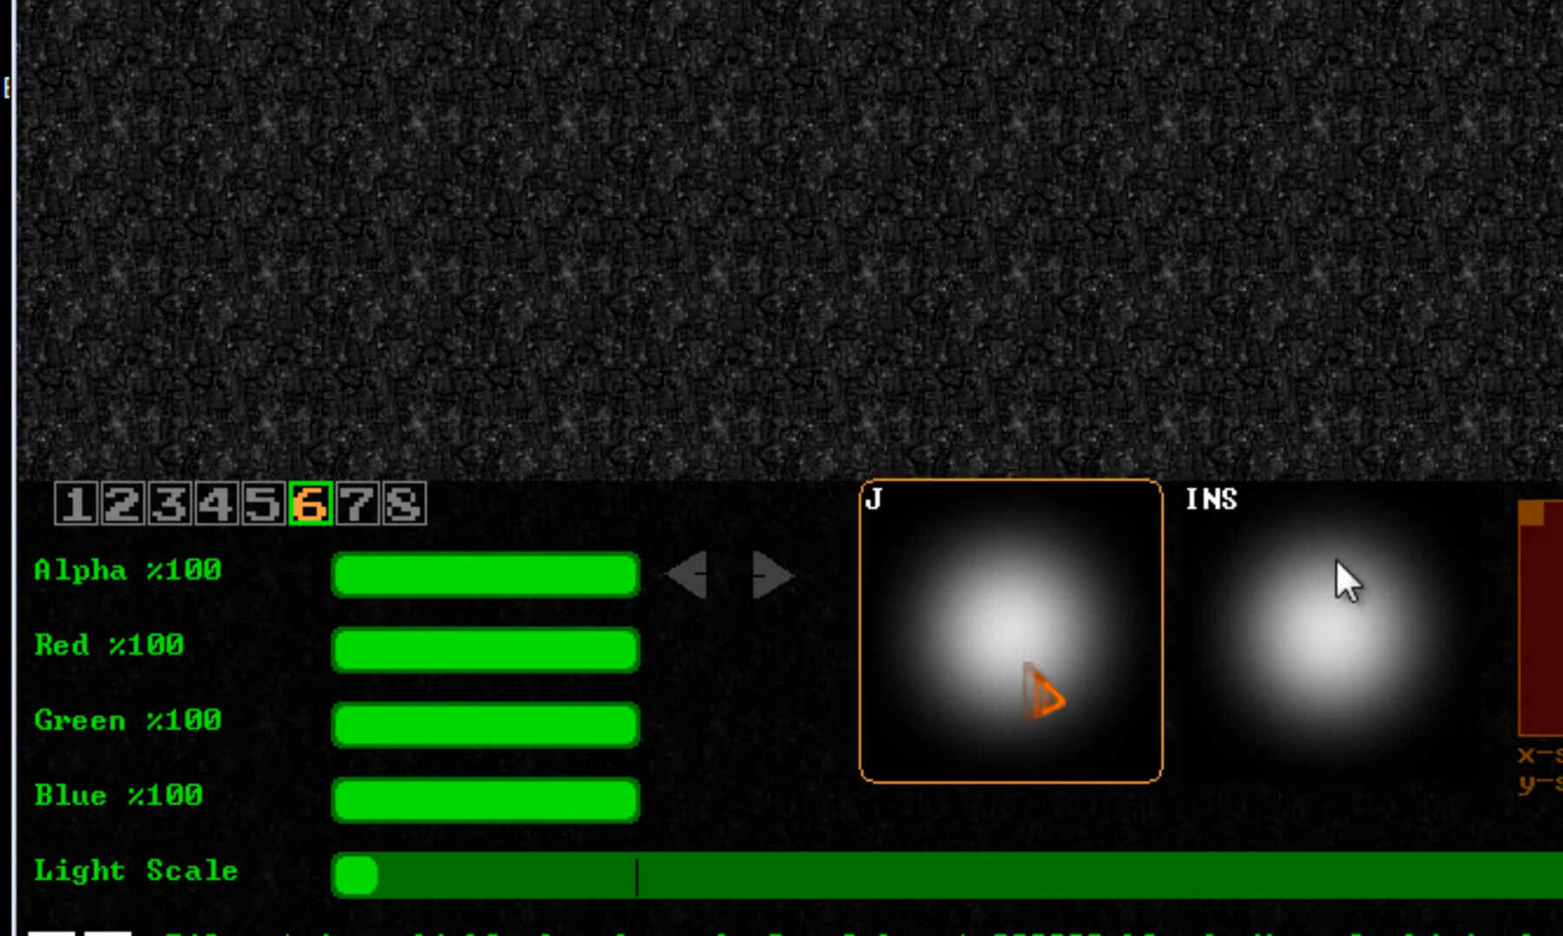
# Try out other light shapes, including the double cone, and return to the soft round glow.
pyautogui.scroll(-4, 1032, 647)
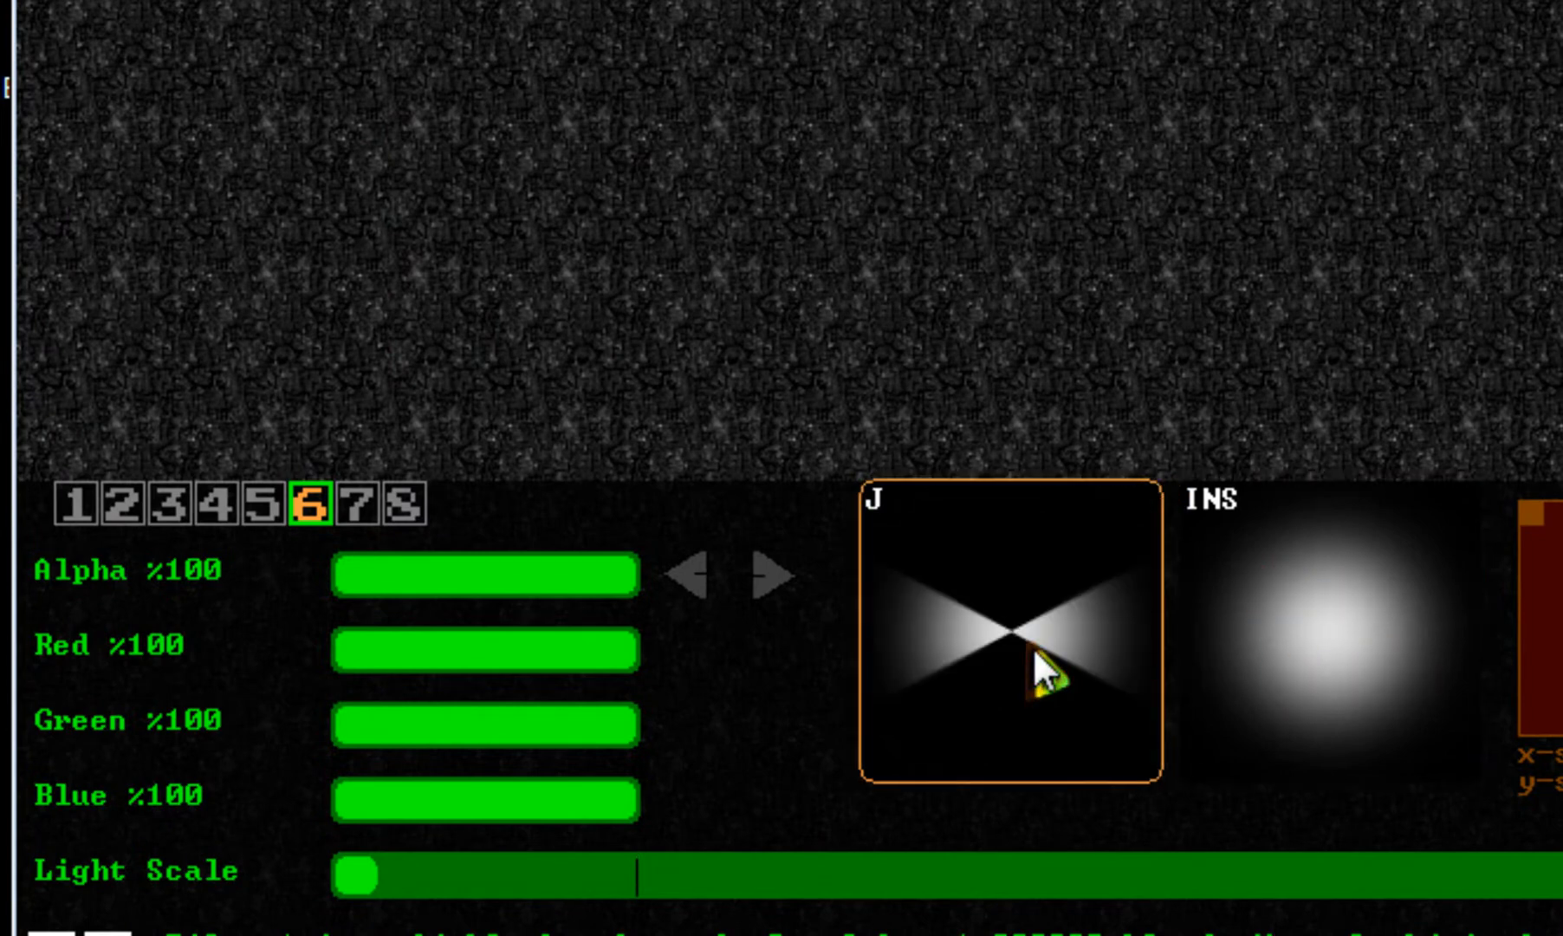
pyautogui.click(1033, 647)
pyautogui.click(1033, 646)
pyautogui.click(1032, 644)
pyautogui.click(1033, 643)
pyautogui.click(1031, 628)
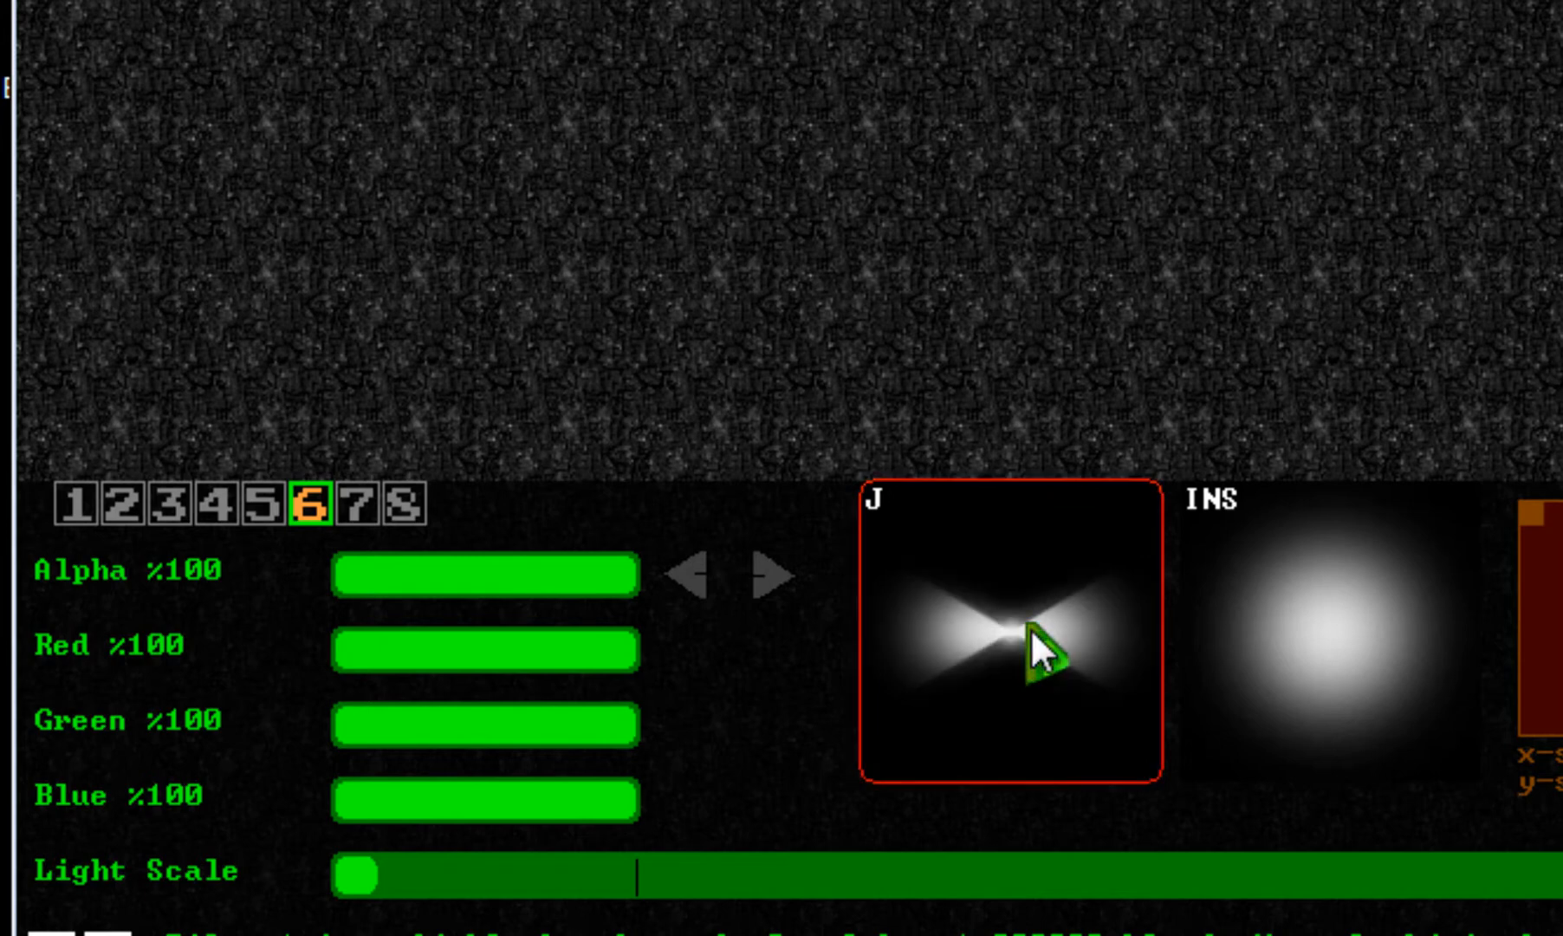
pyautogui.click(1024, 604)
pyautogui.click(1023, 600)
pyautogui.click(1023, 598)
pyautogui.click(1023, 595)
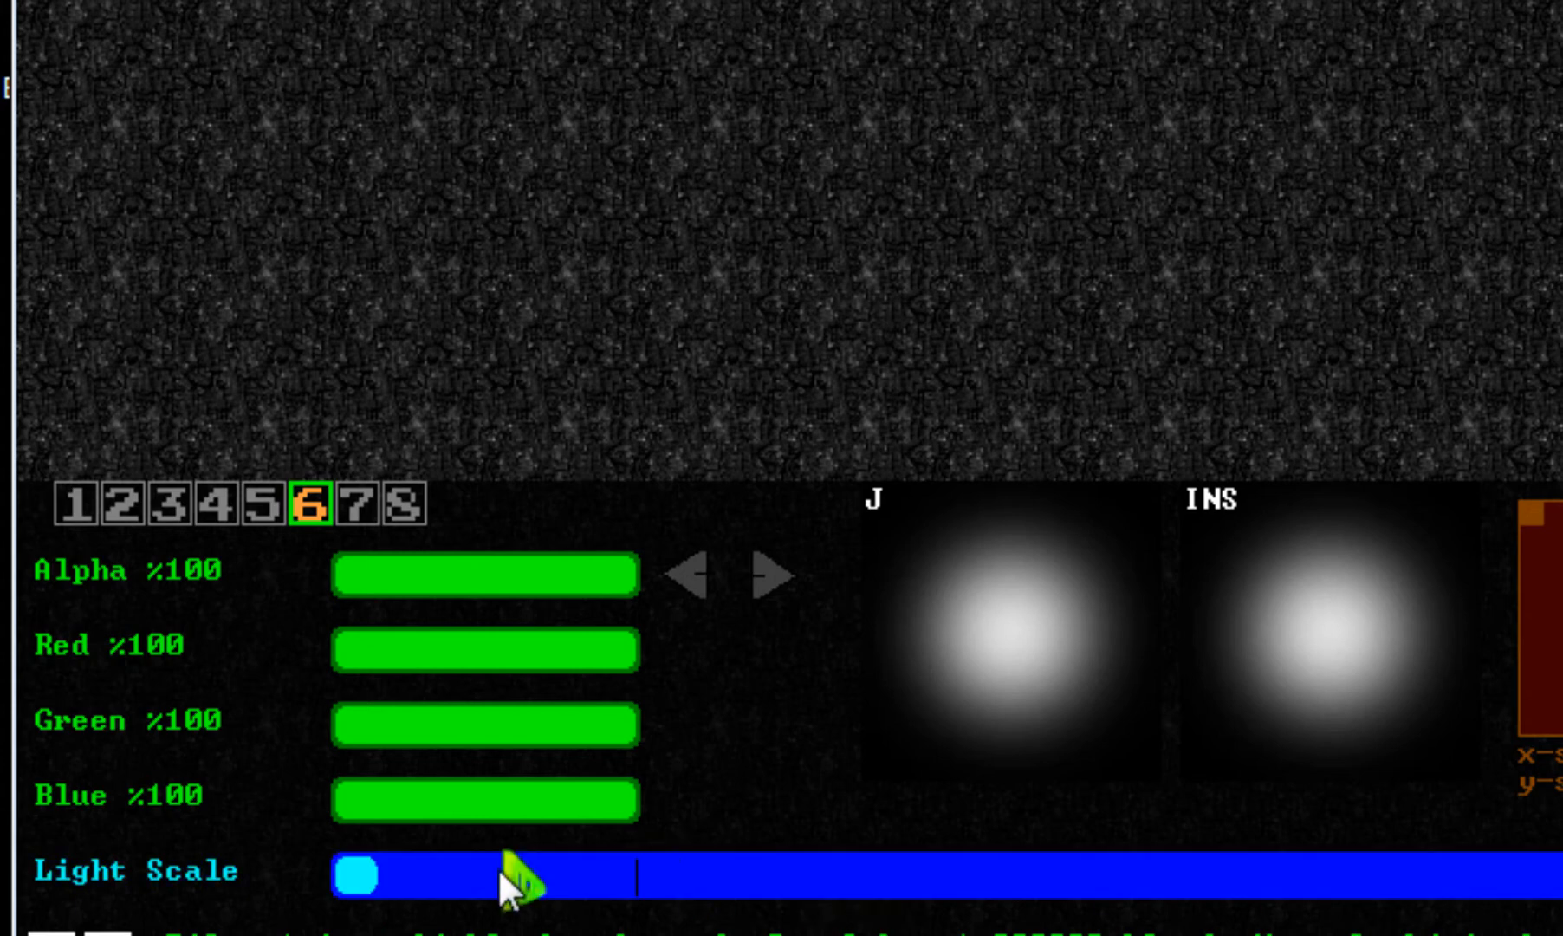
# Set the light scale to about 3.48 and place three round lights, one near the player spawn and two near the leftmost plant stalks.
pyautogui.click(485, 886)
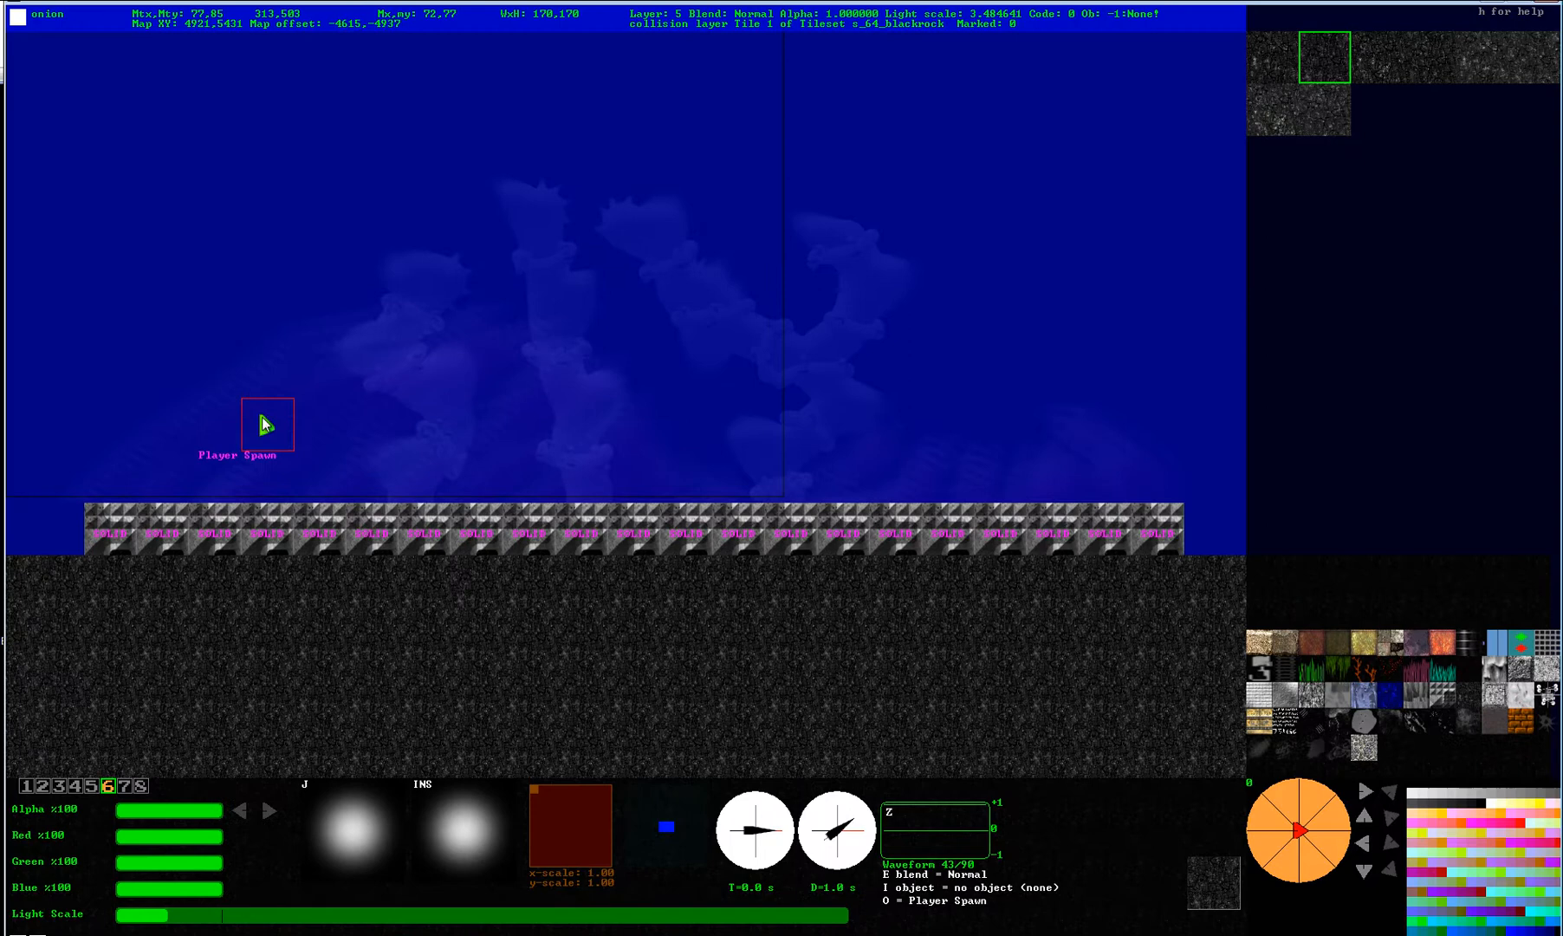
pyautogui.click(262, 416)
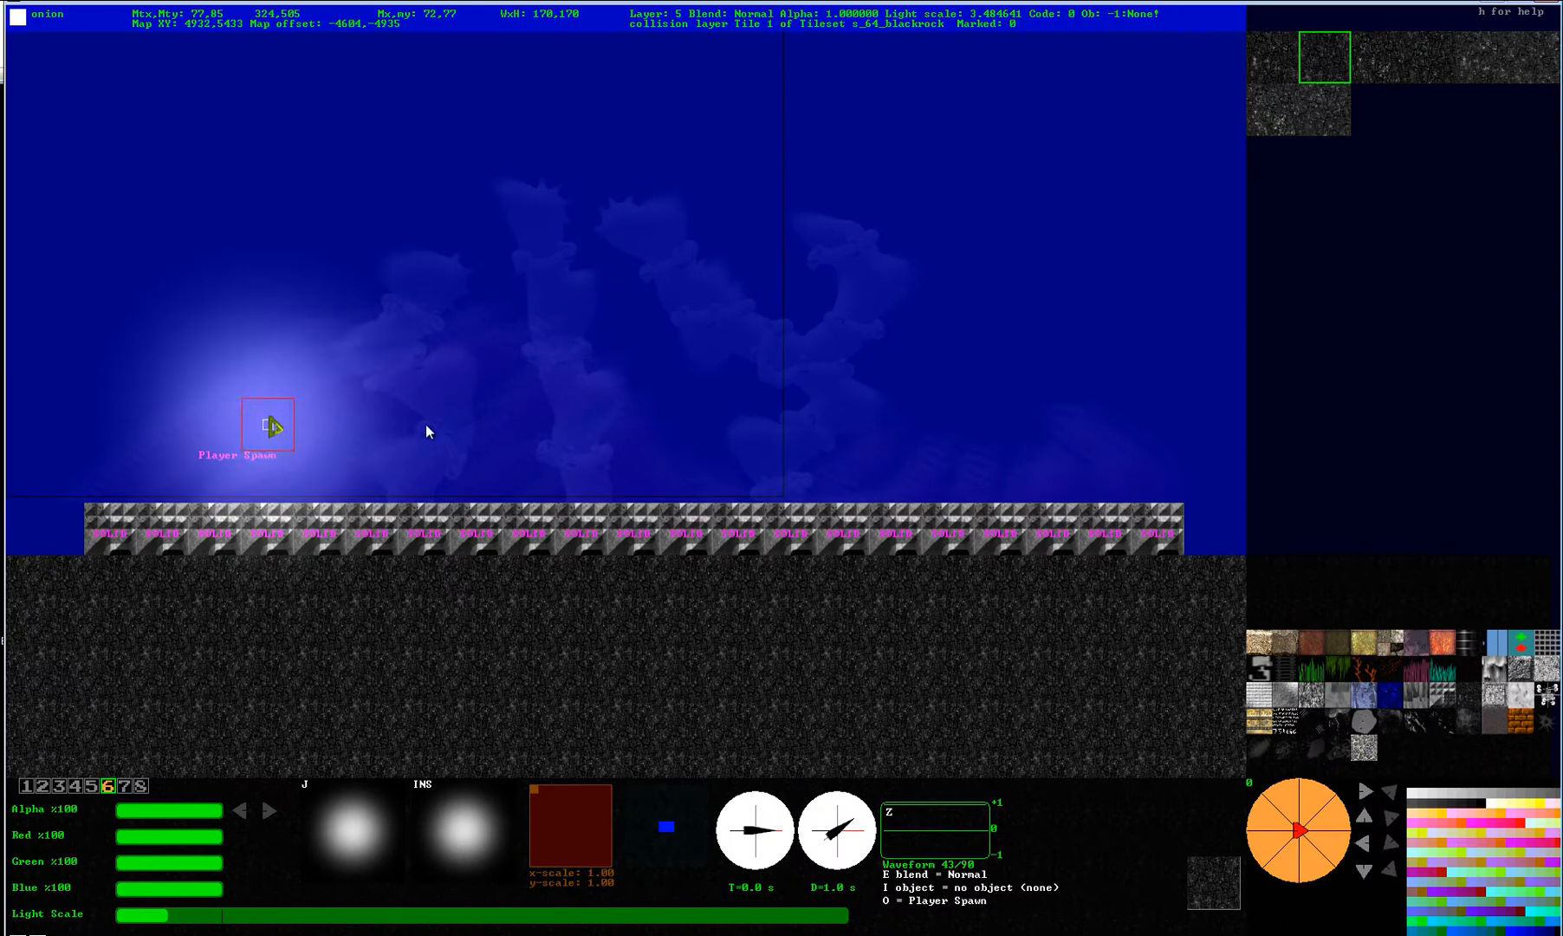
pyautogui.click(473, 420)
pyautogui.click(502, 235)
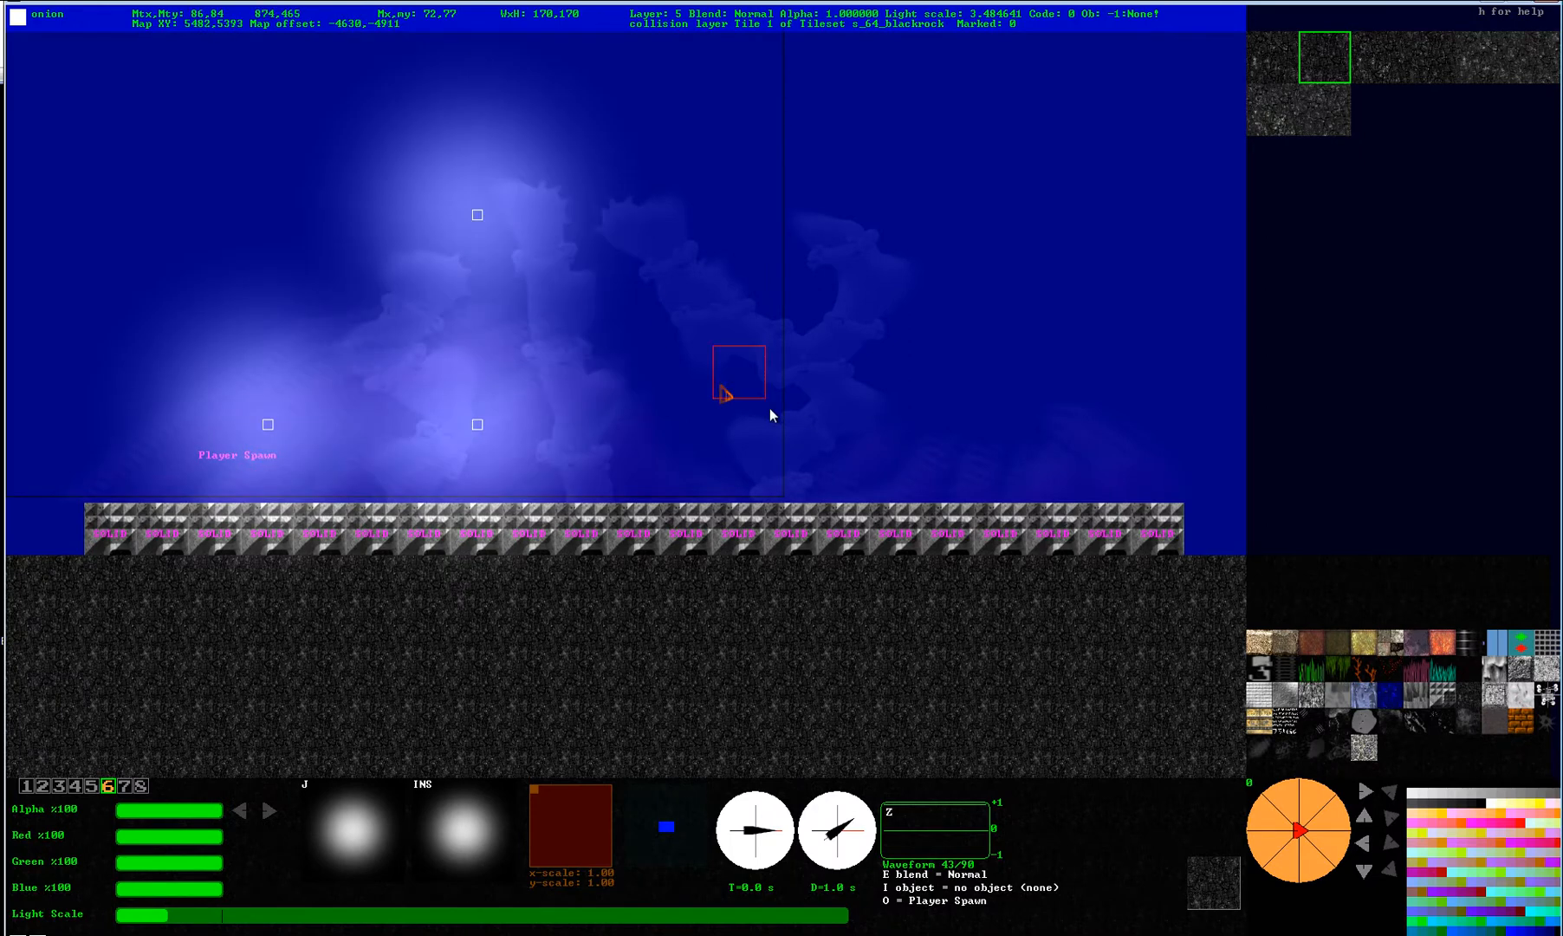
# Place five more round lights: two around the middle stalk, two along the rightmost stalk and one near the solid row's right end.
pyautogui.click(646, 436)
pyautogui.click(702, 307)
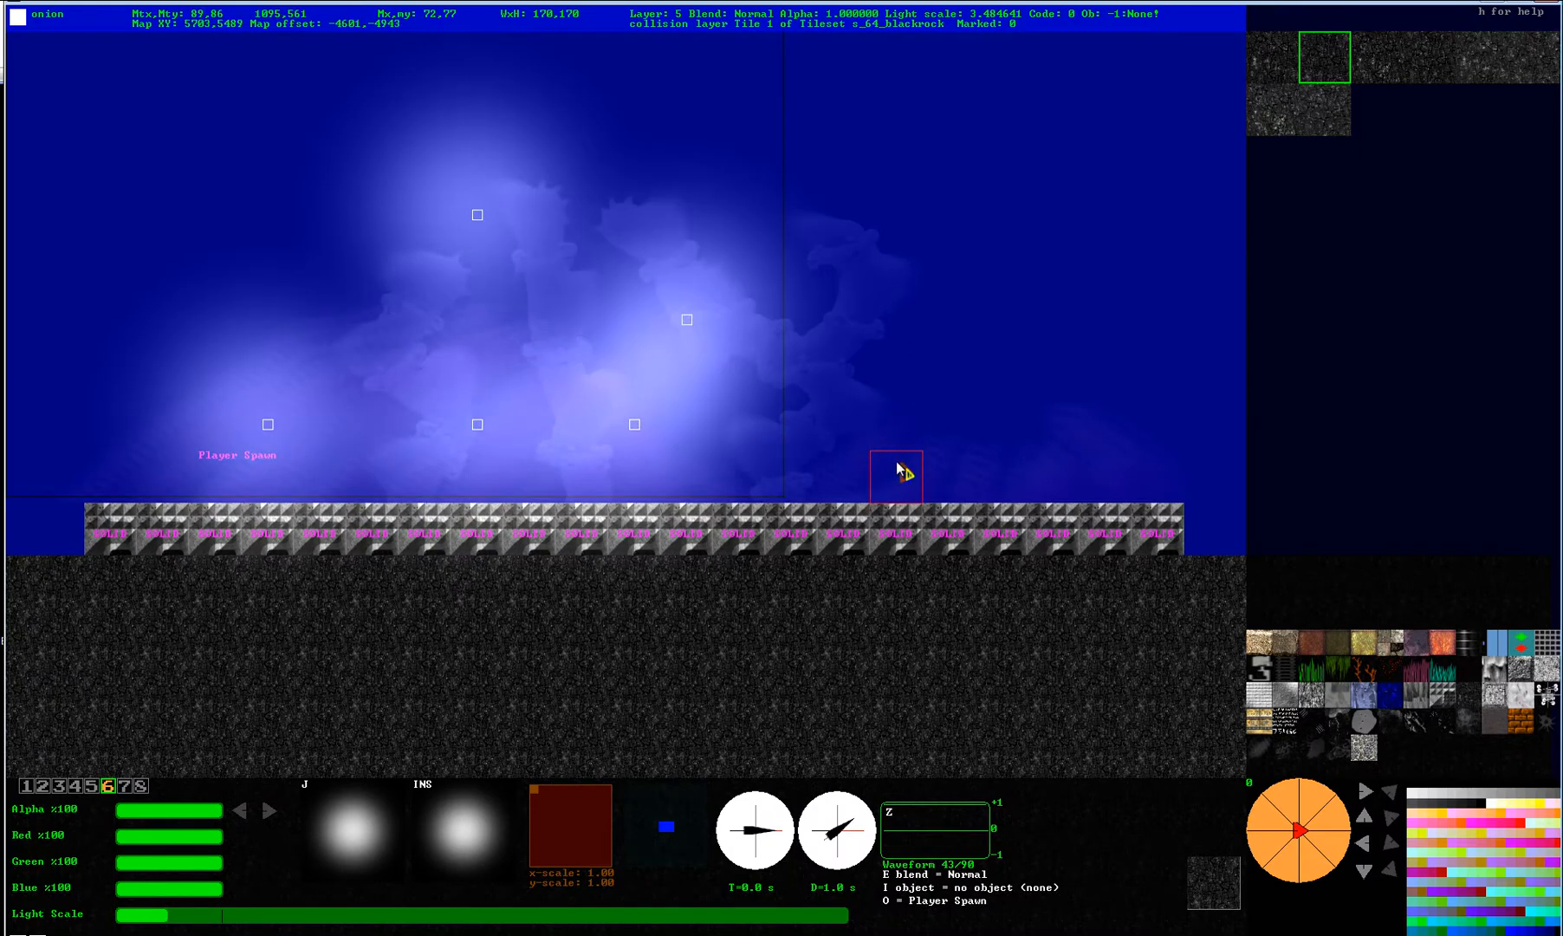
pyautogui.click(839, 433)
pyautogui.click(866, 286)
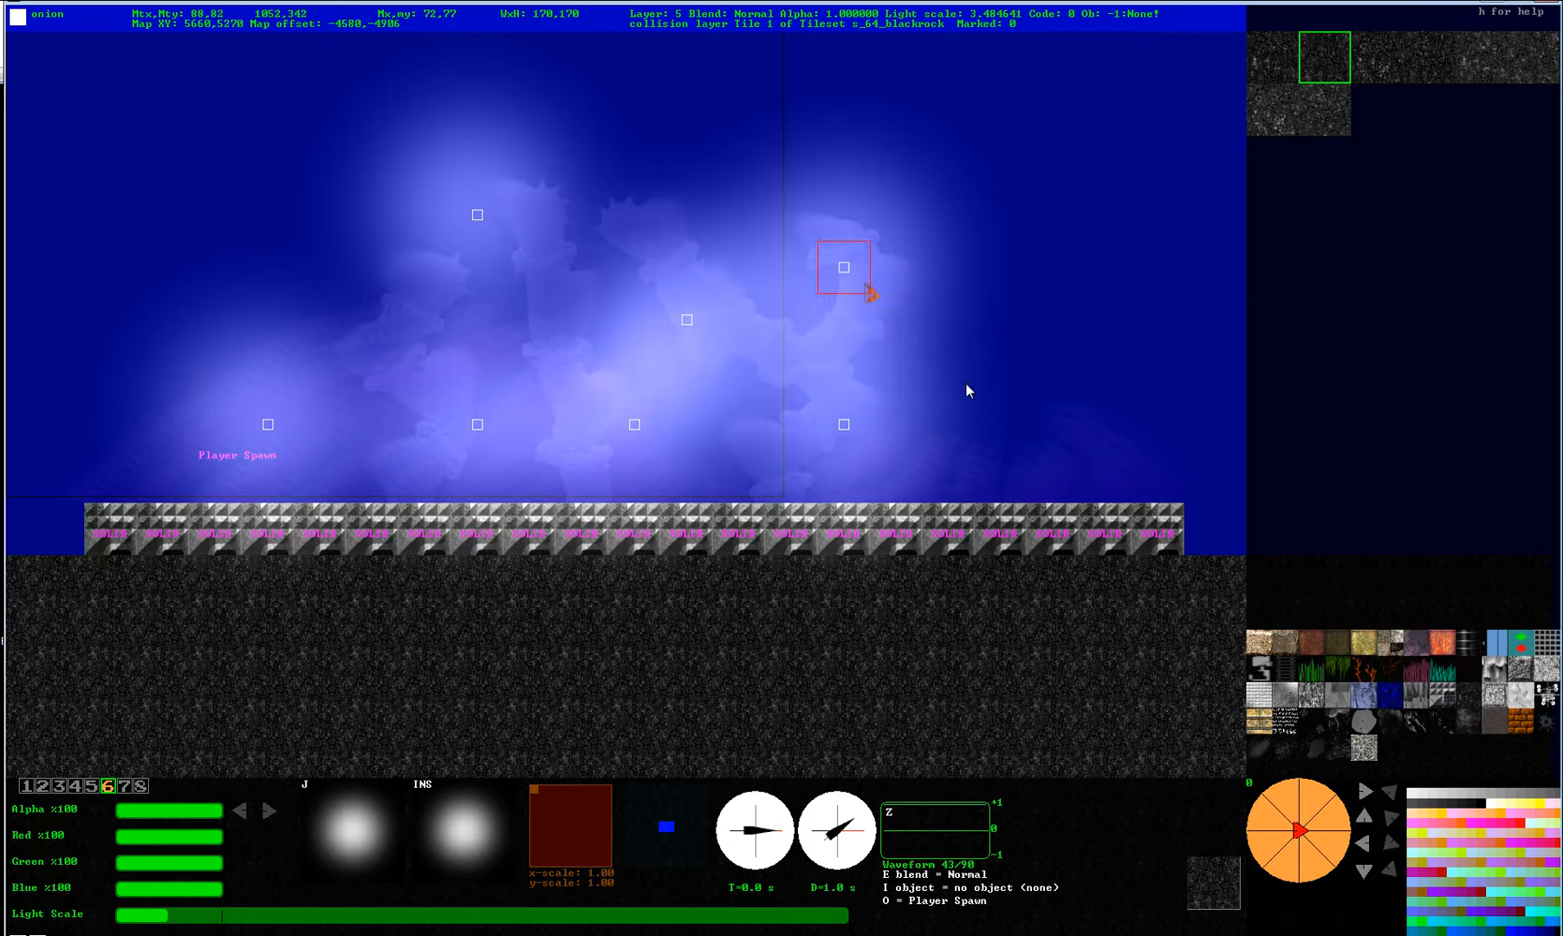
pyautogui.click(1011, 440)
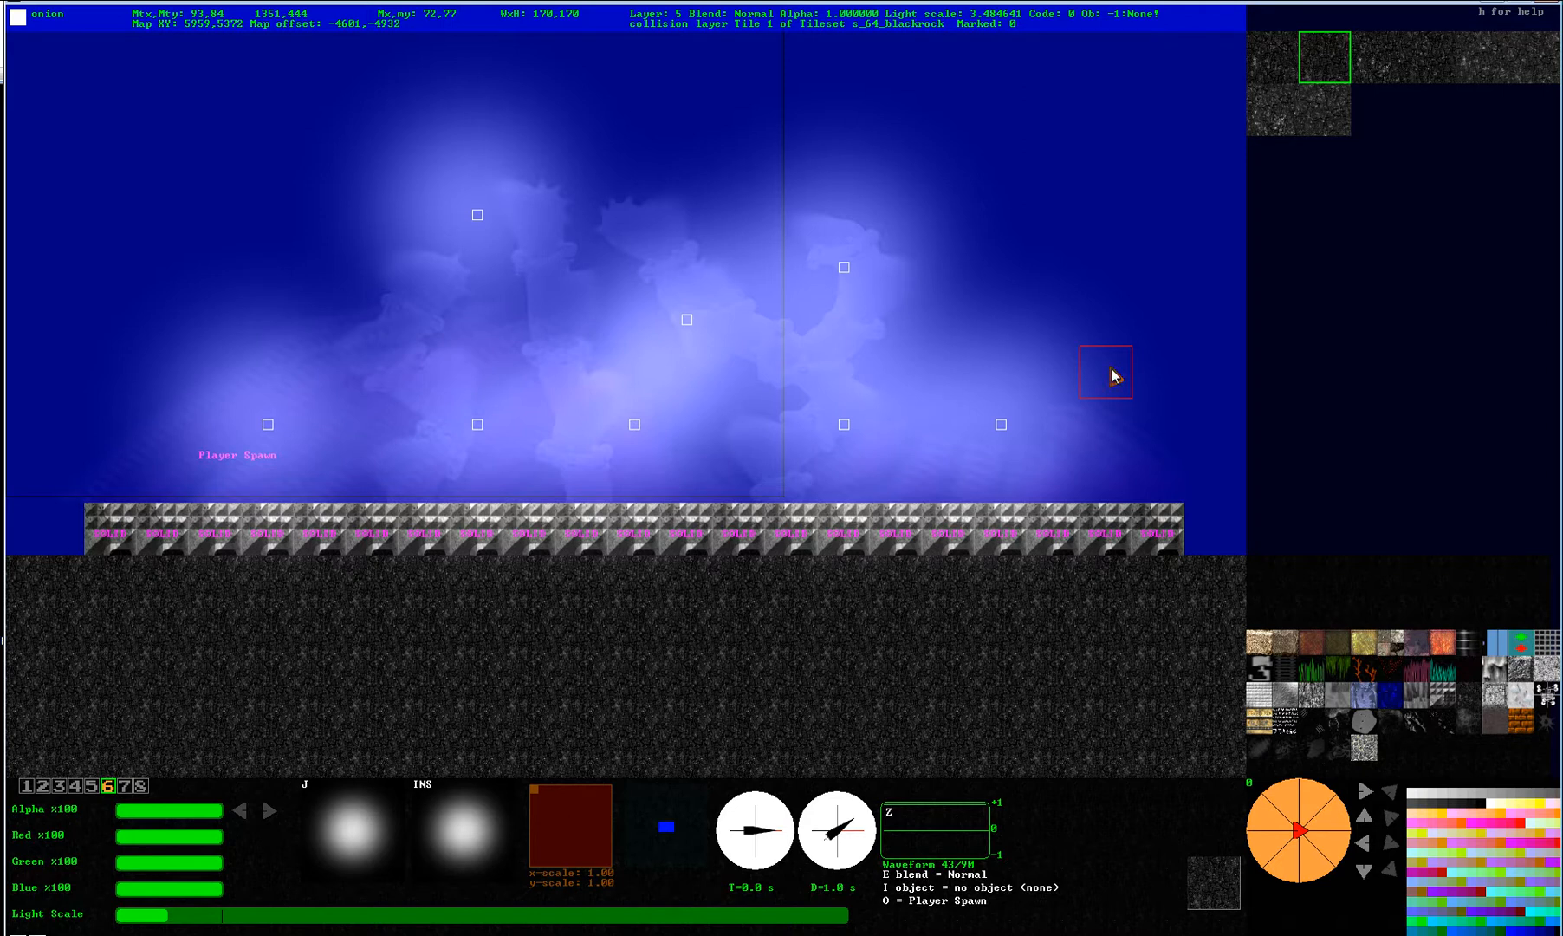
# Test-play the map and walk right from the spawn past the lit stalks to inspect the lighting.
pyautogui.press('Escape')
pyautogui.press('d')
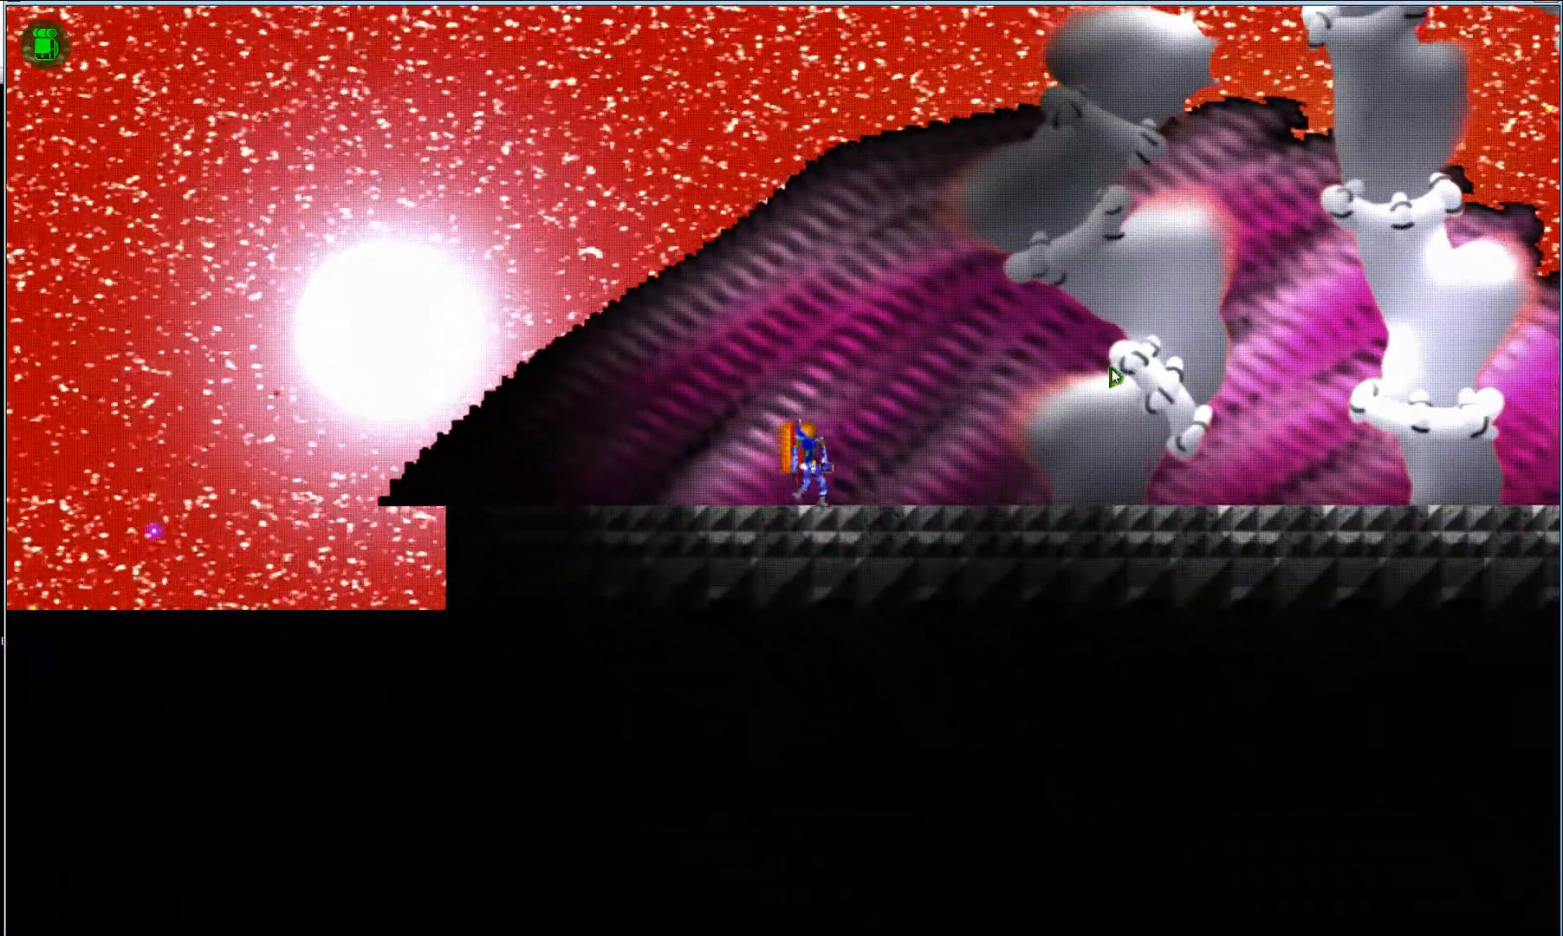
pyautogui.press('d')
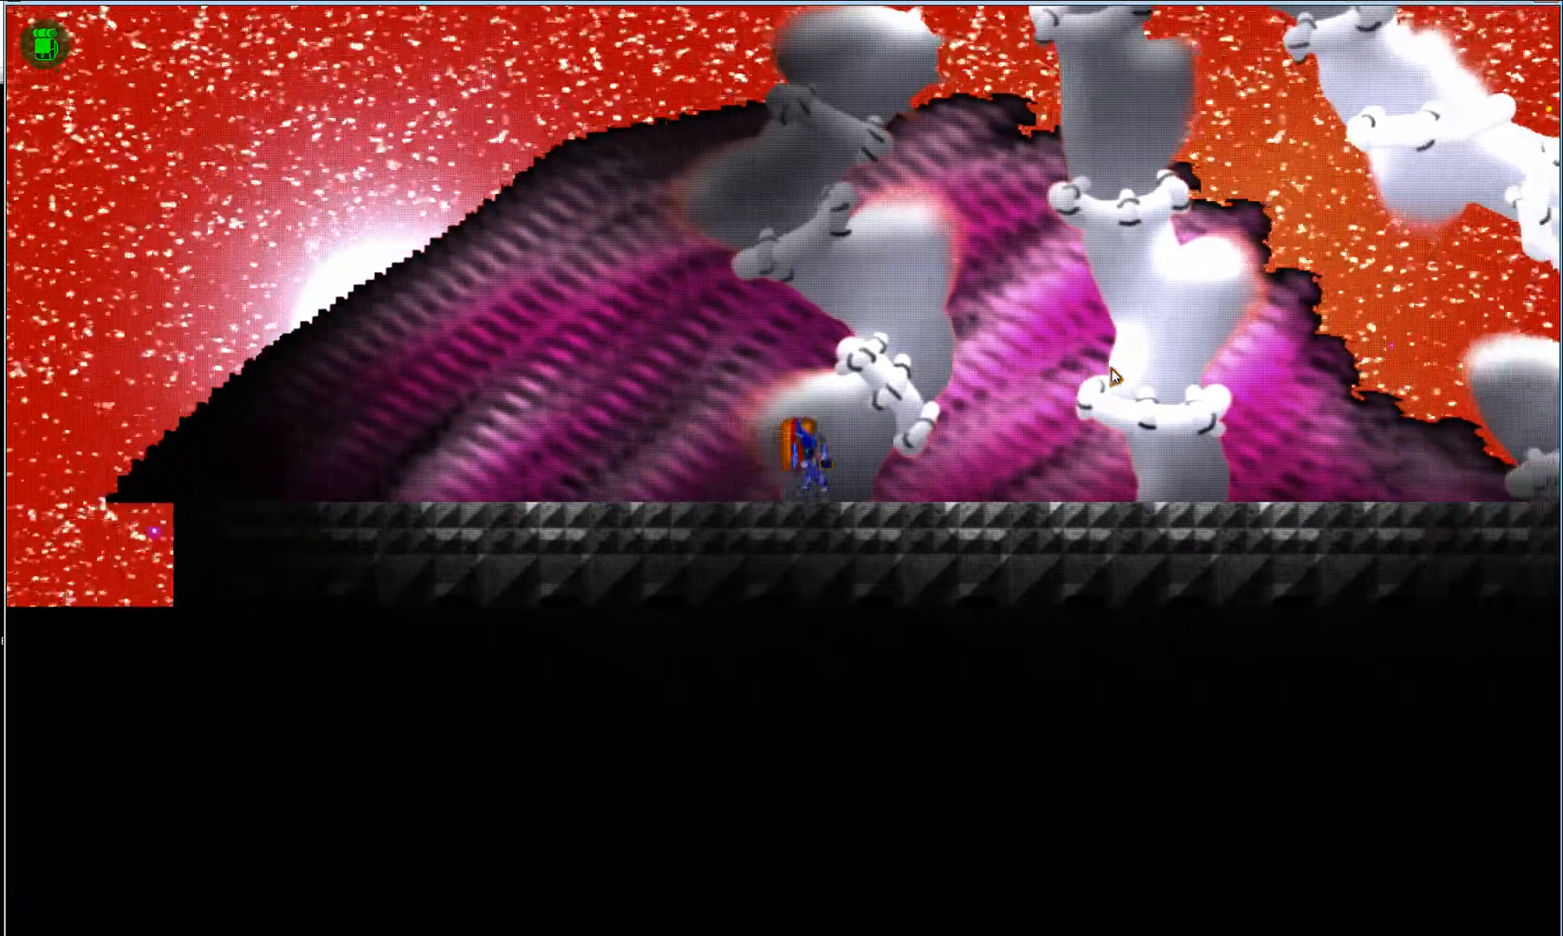
pyautogui.press('d')
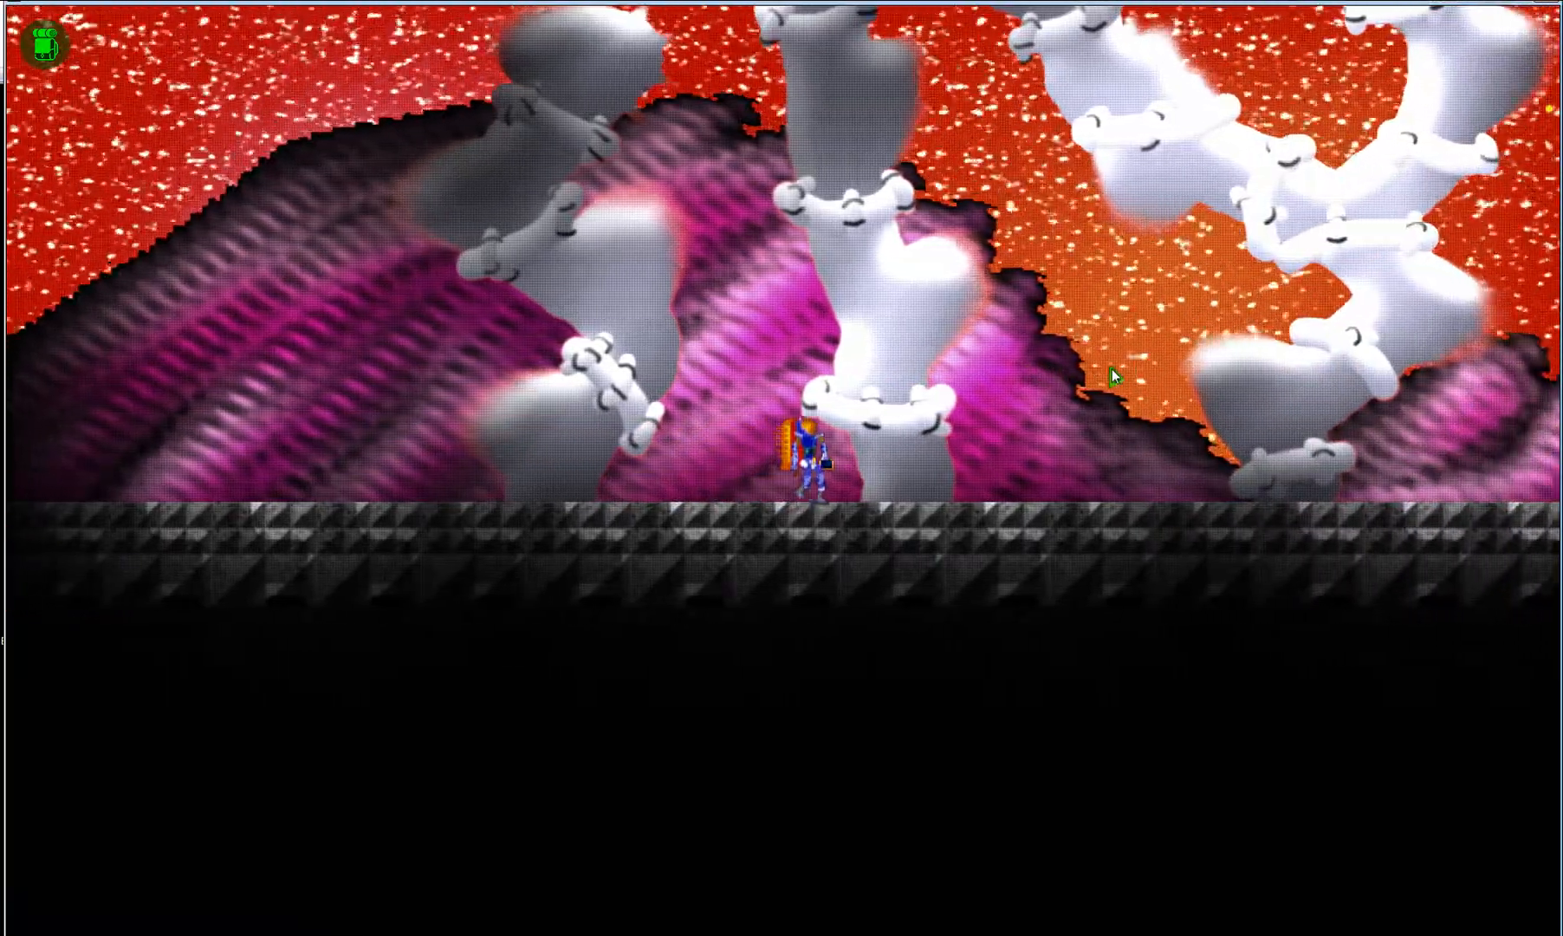
pyautogui.press('d')
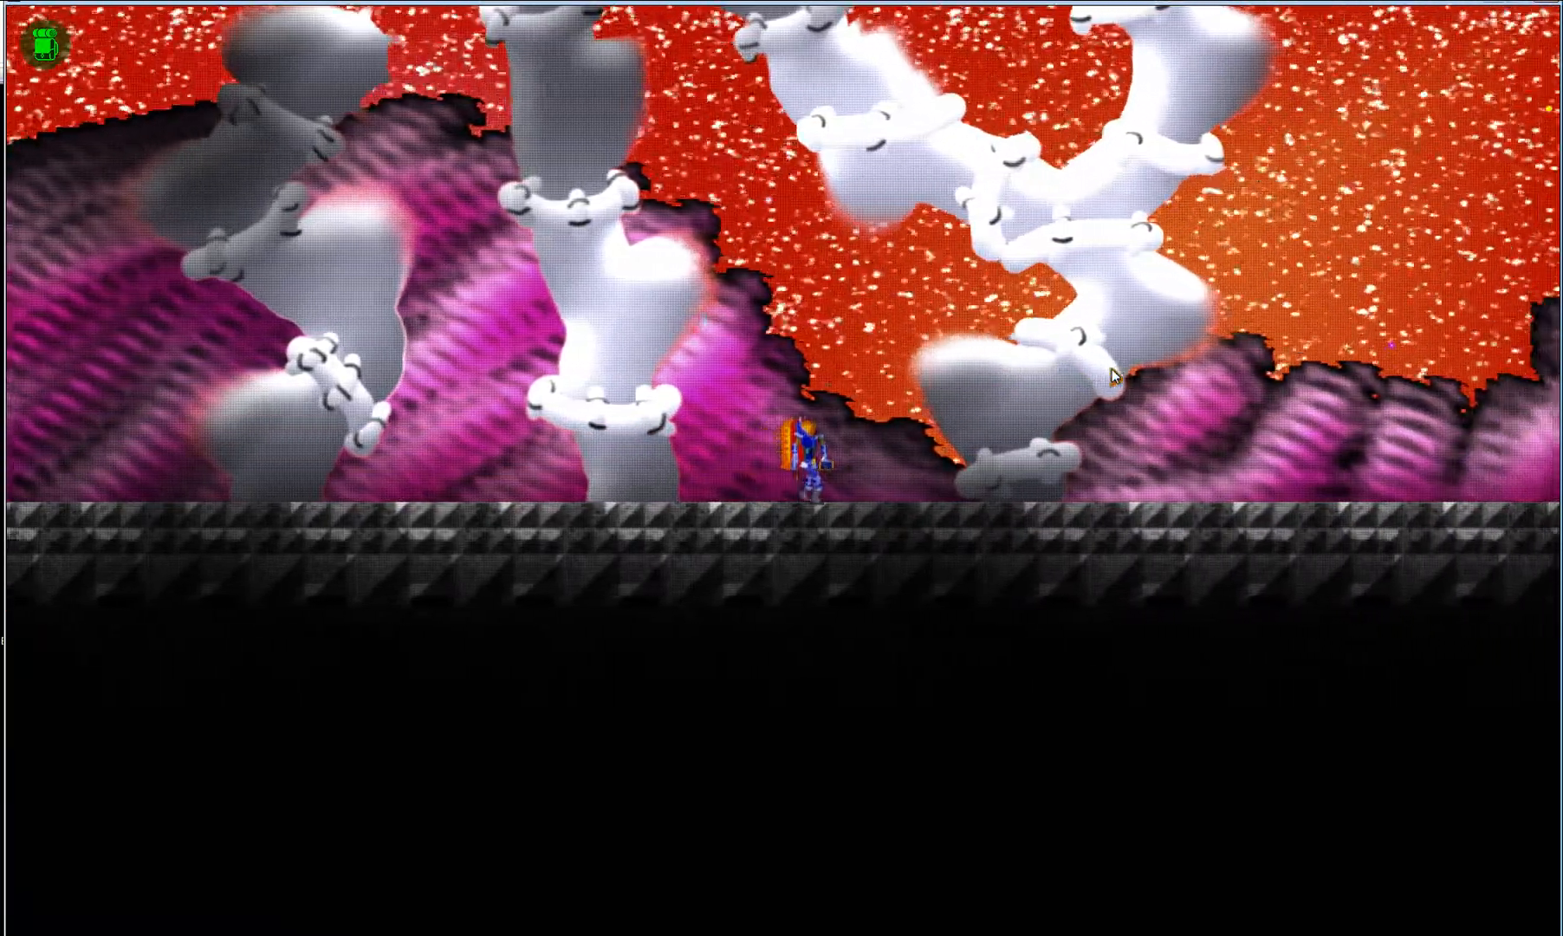
pyautogui.press('d')
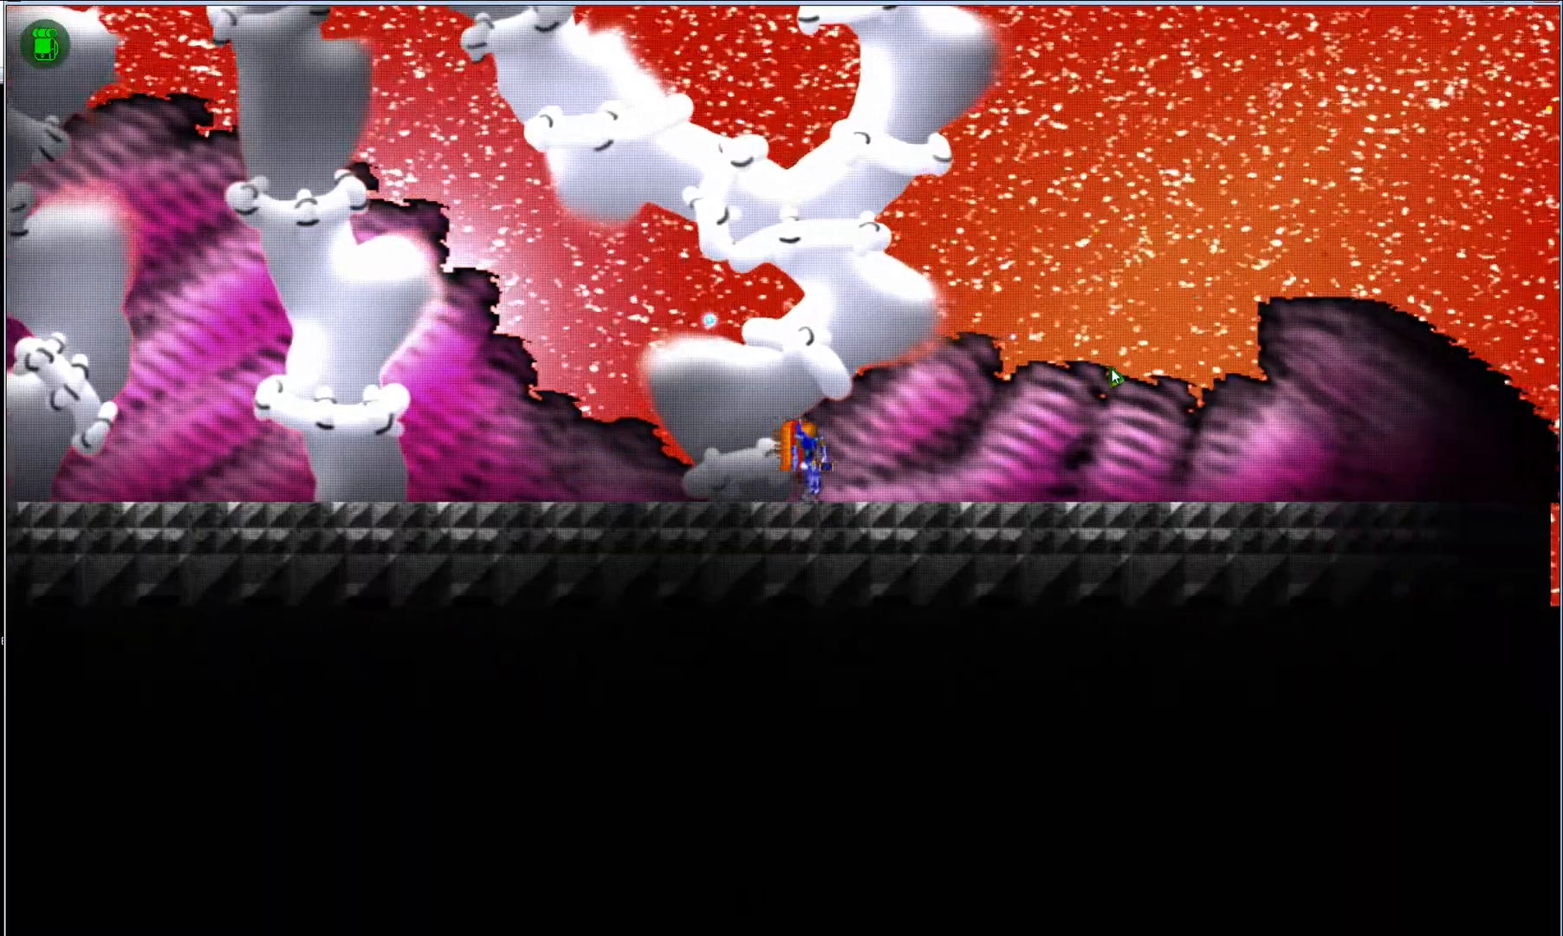
pyautogui.press('d')
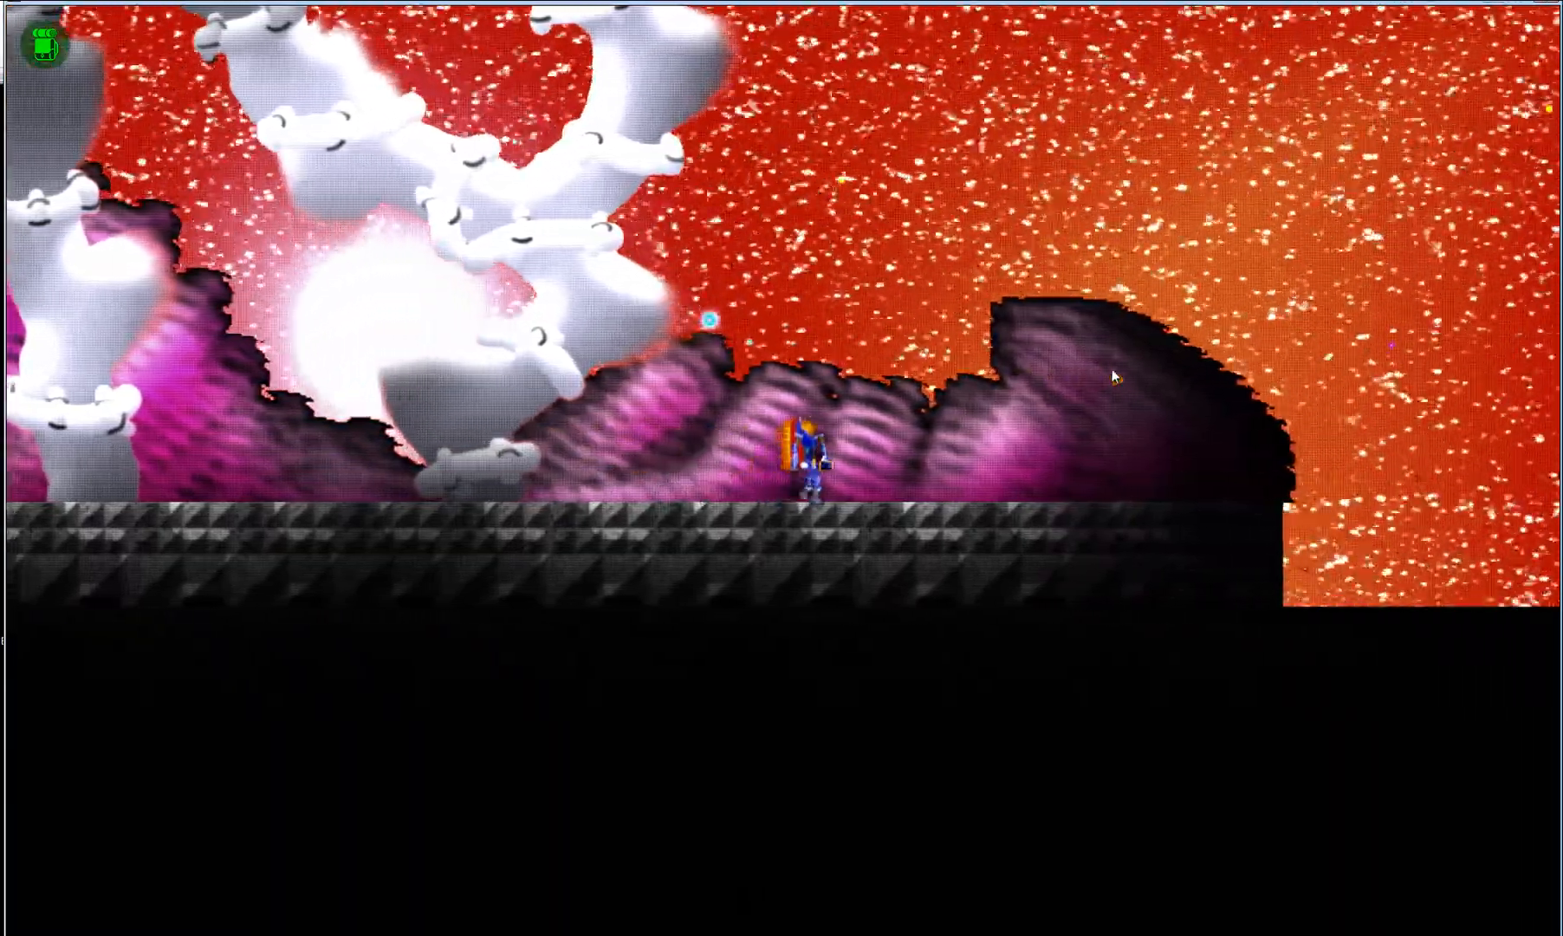
pyautogui.press('a')
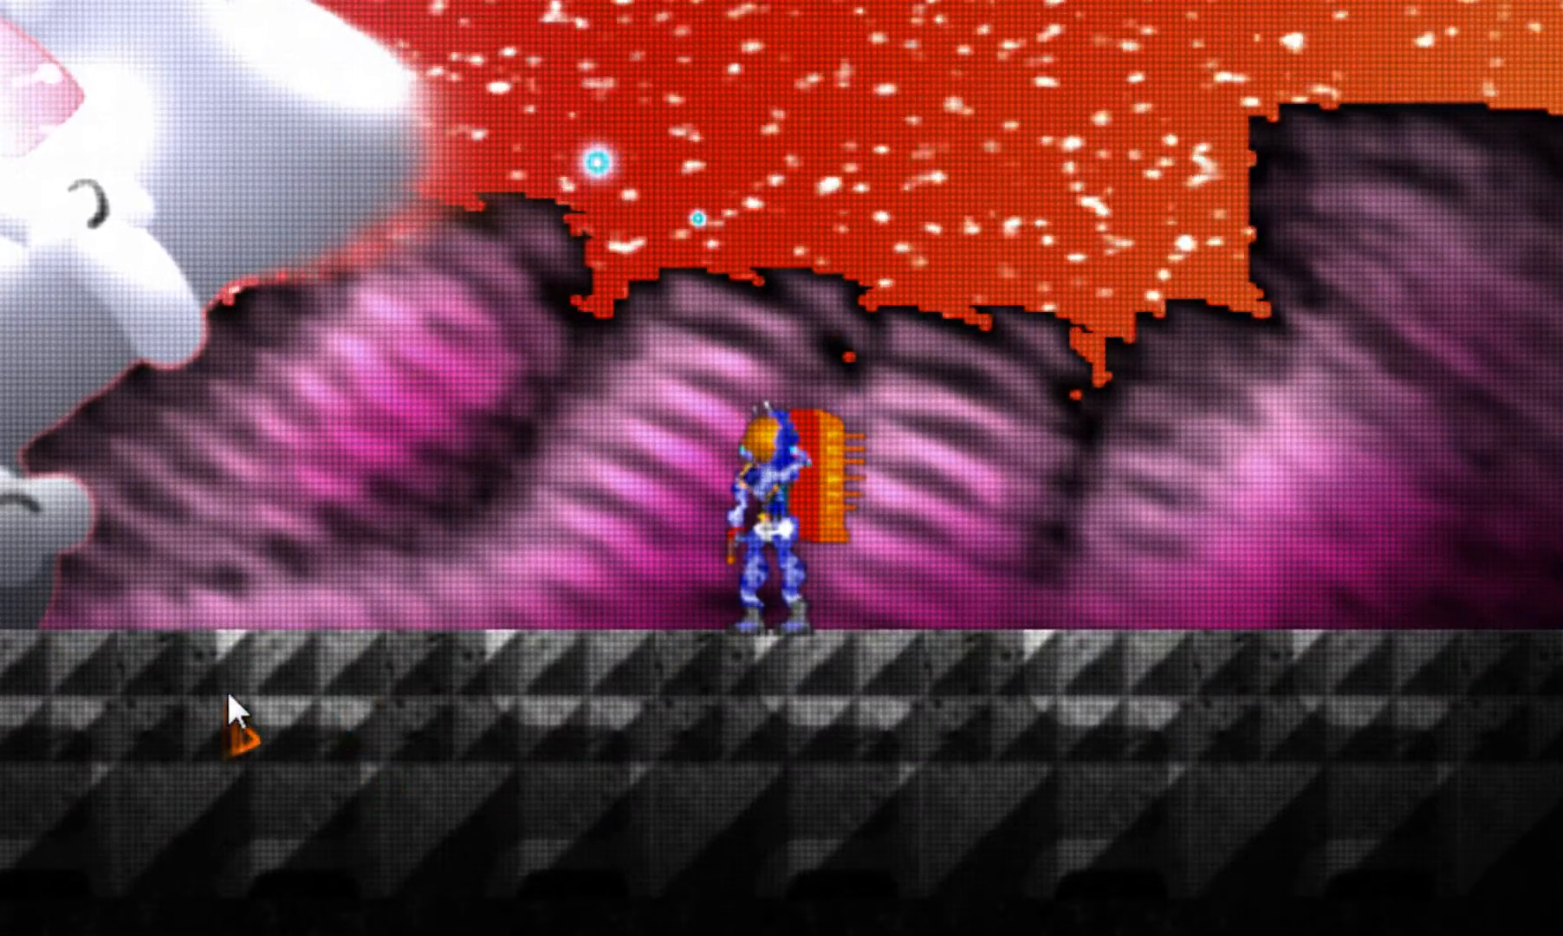
pyautogui.press('d')
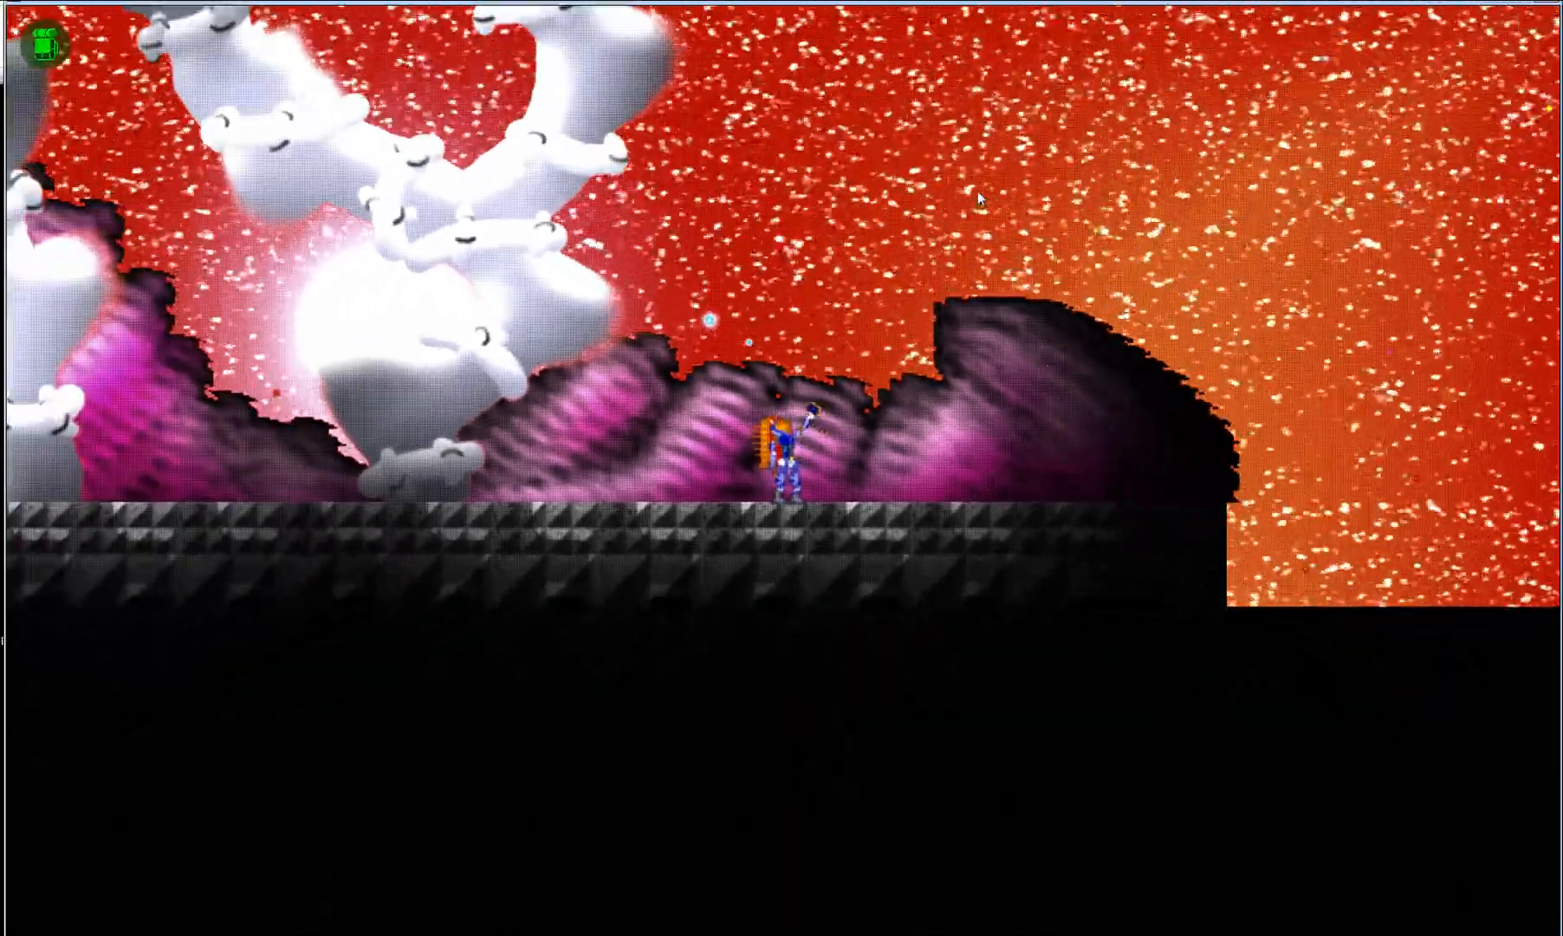
# Walk the character back left past the stalks to the leftmost one, checking the lit background layers.
pyautogui.press('Left')
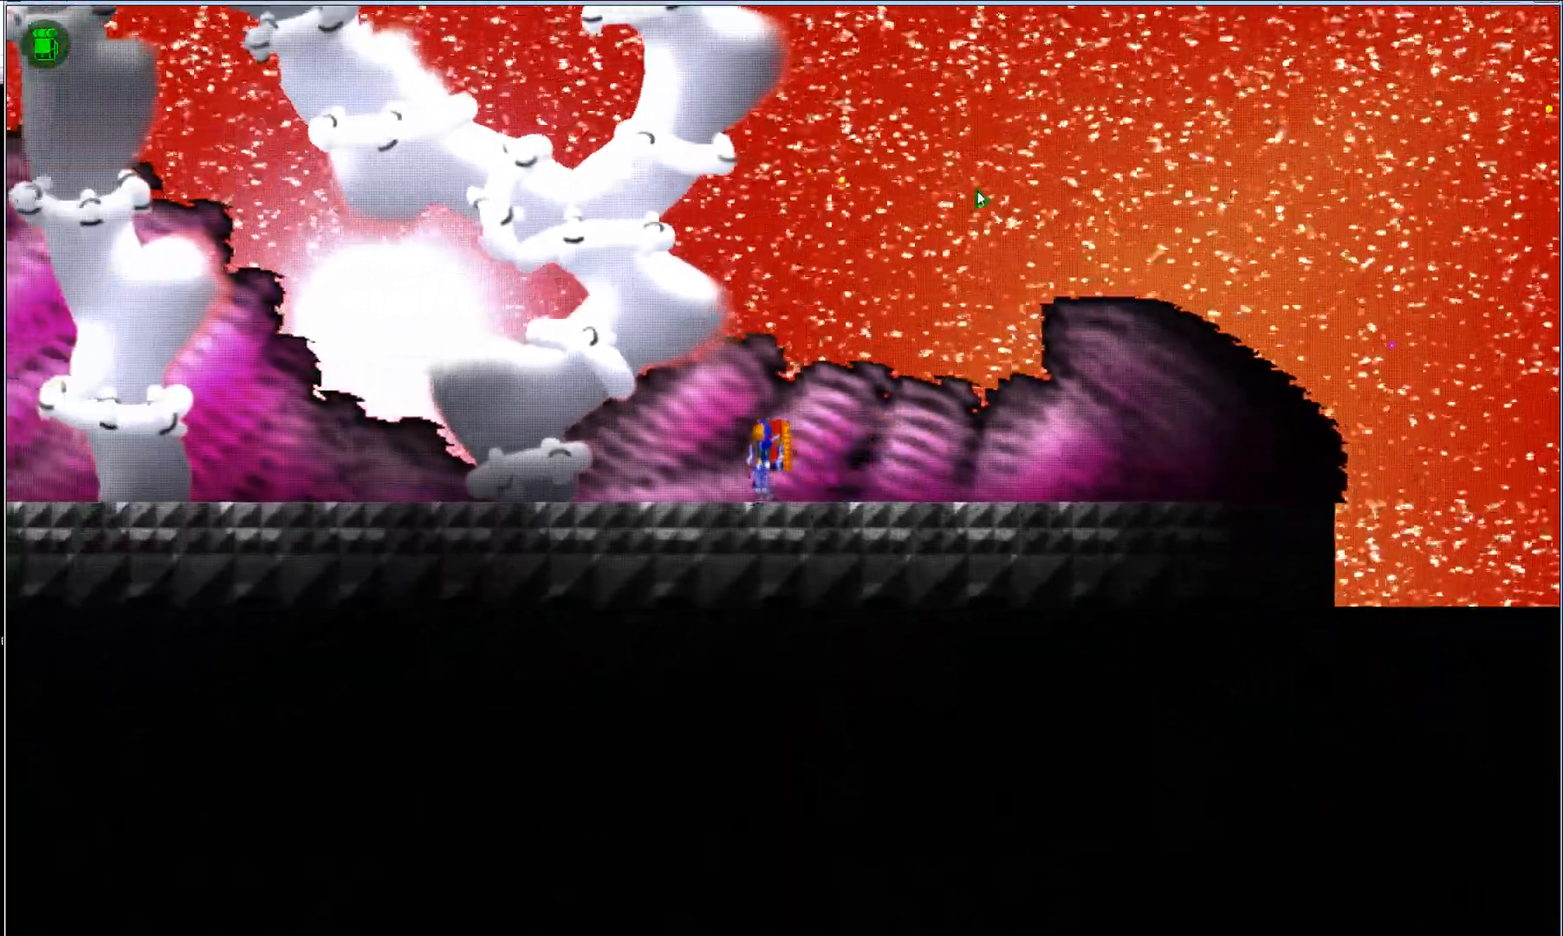
pyautogui.press('Right')
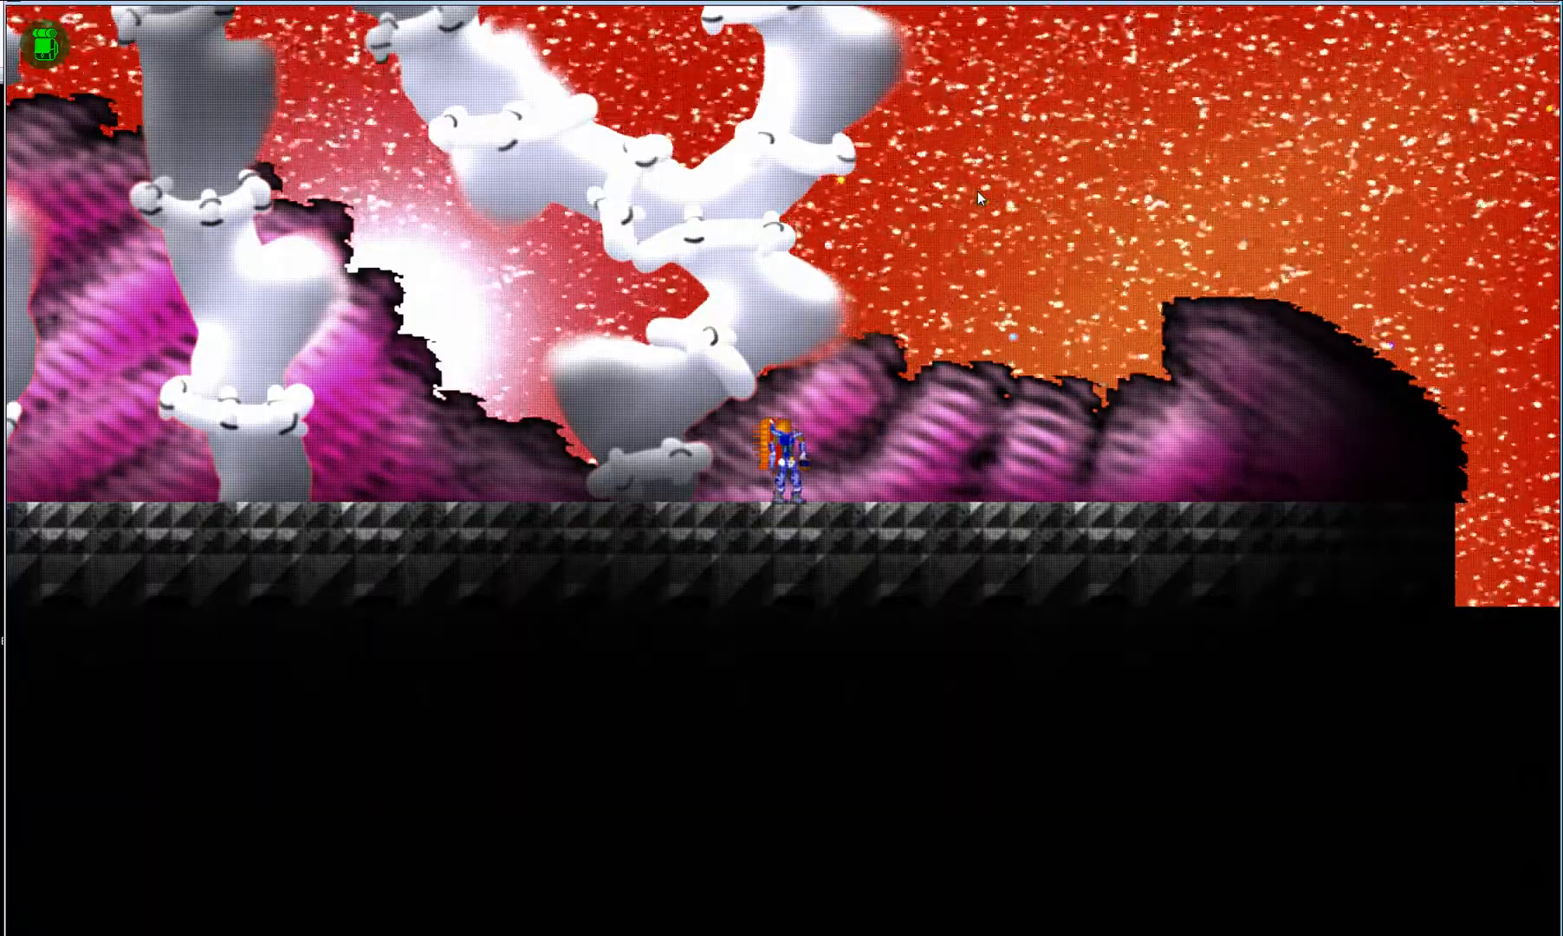
pyautogui.press('Left')
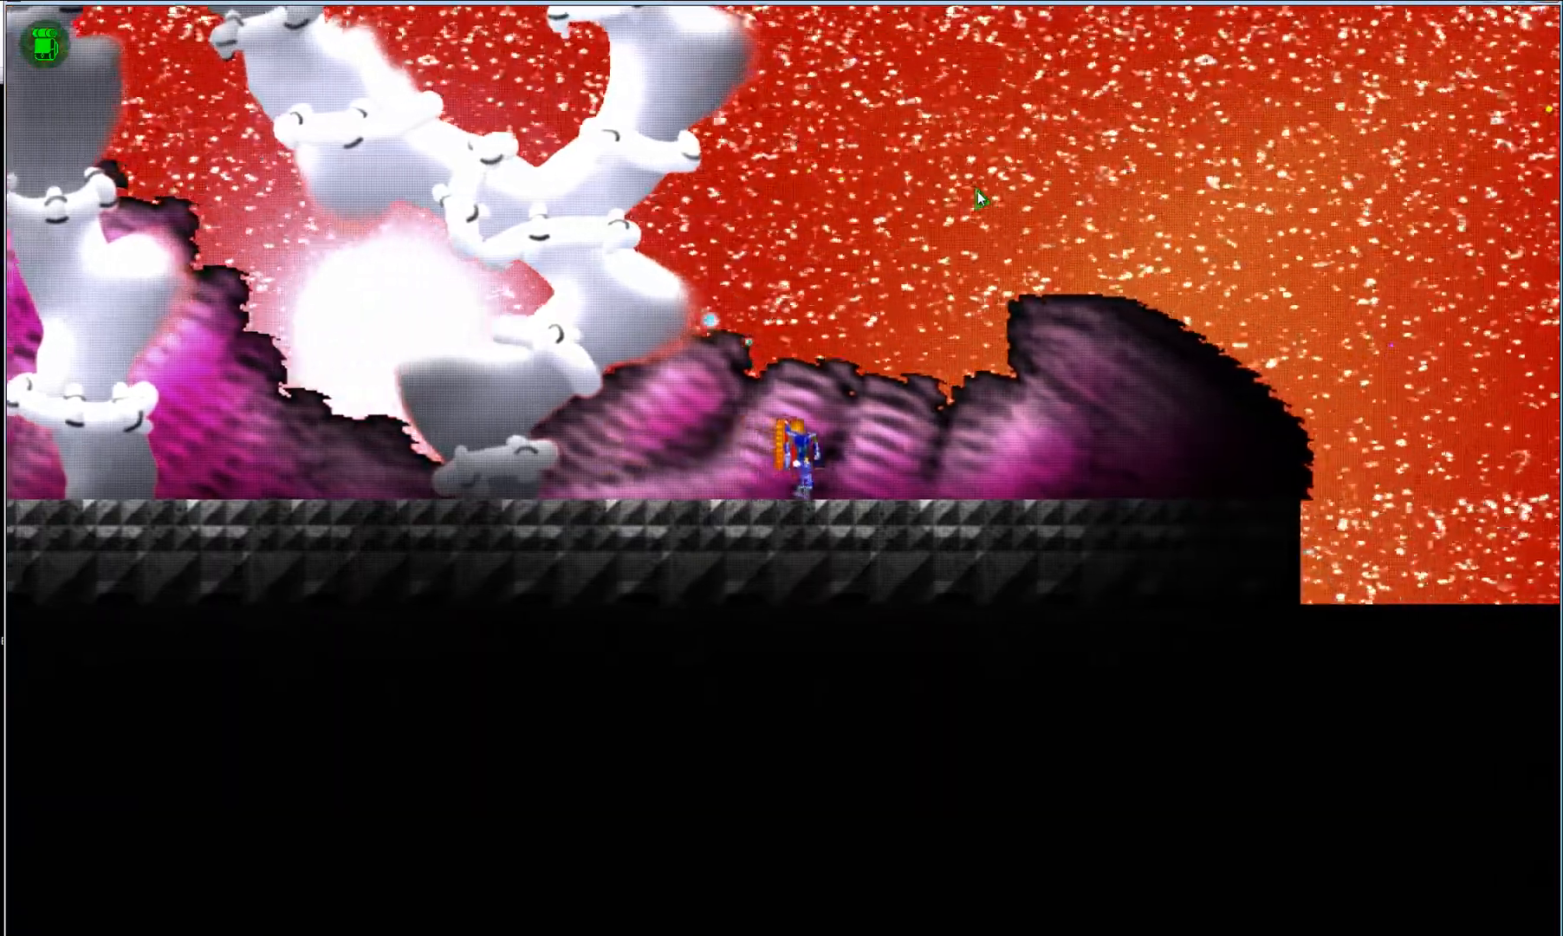
pyautogui.press('Left')
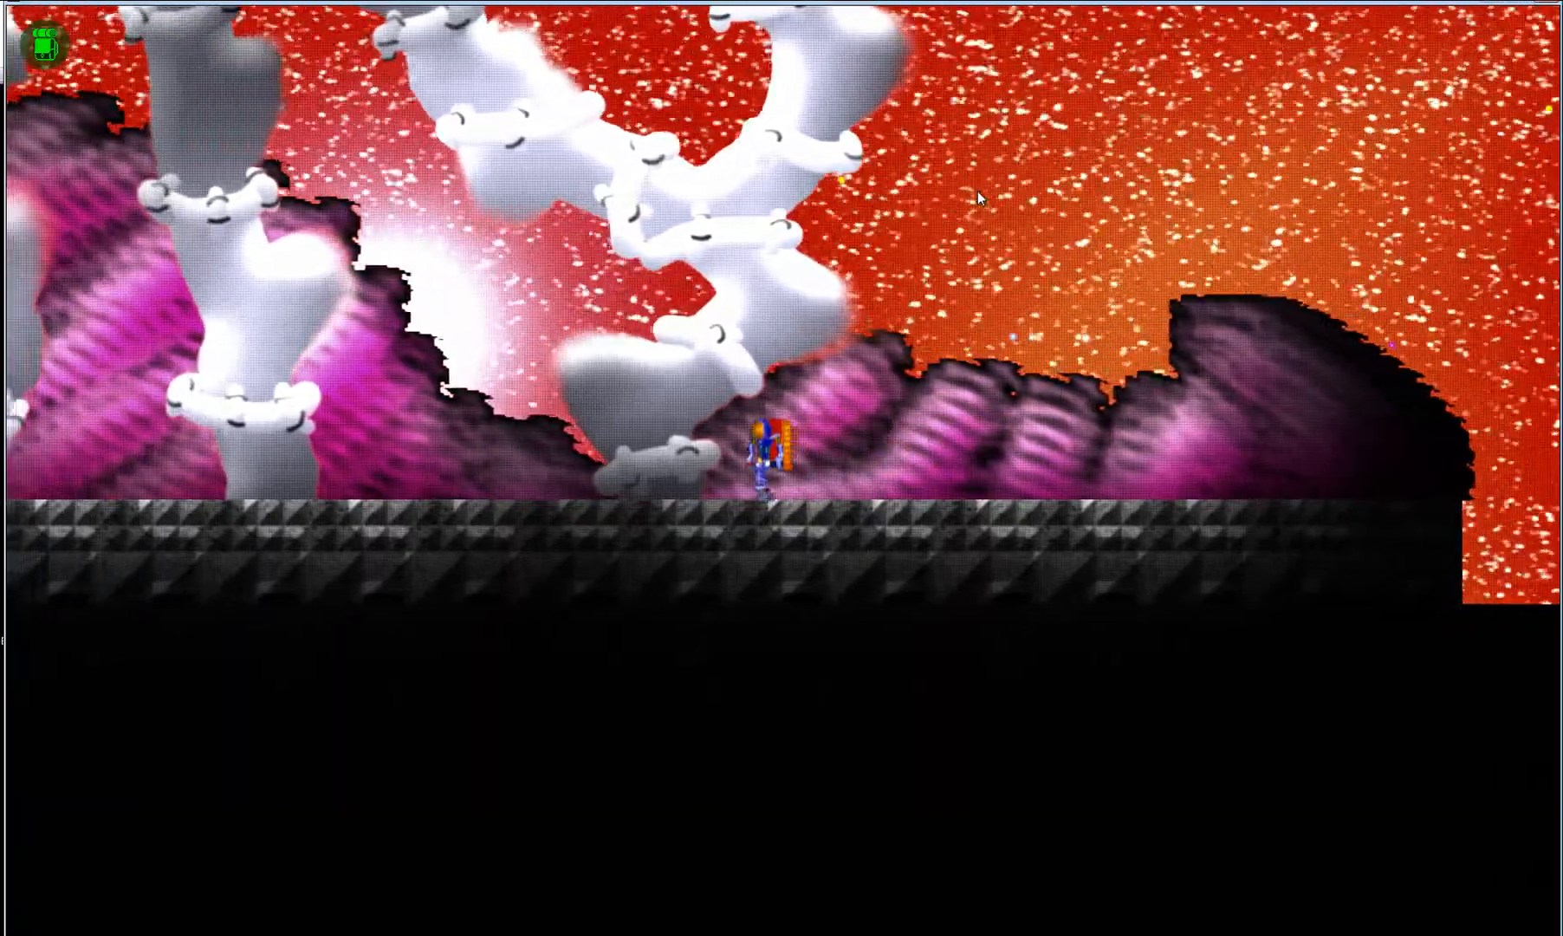
pyautogui.press('Left')
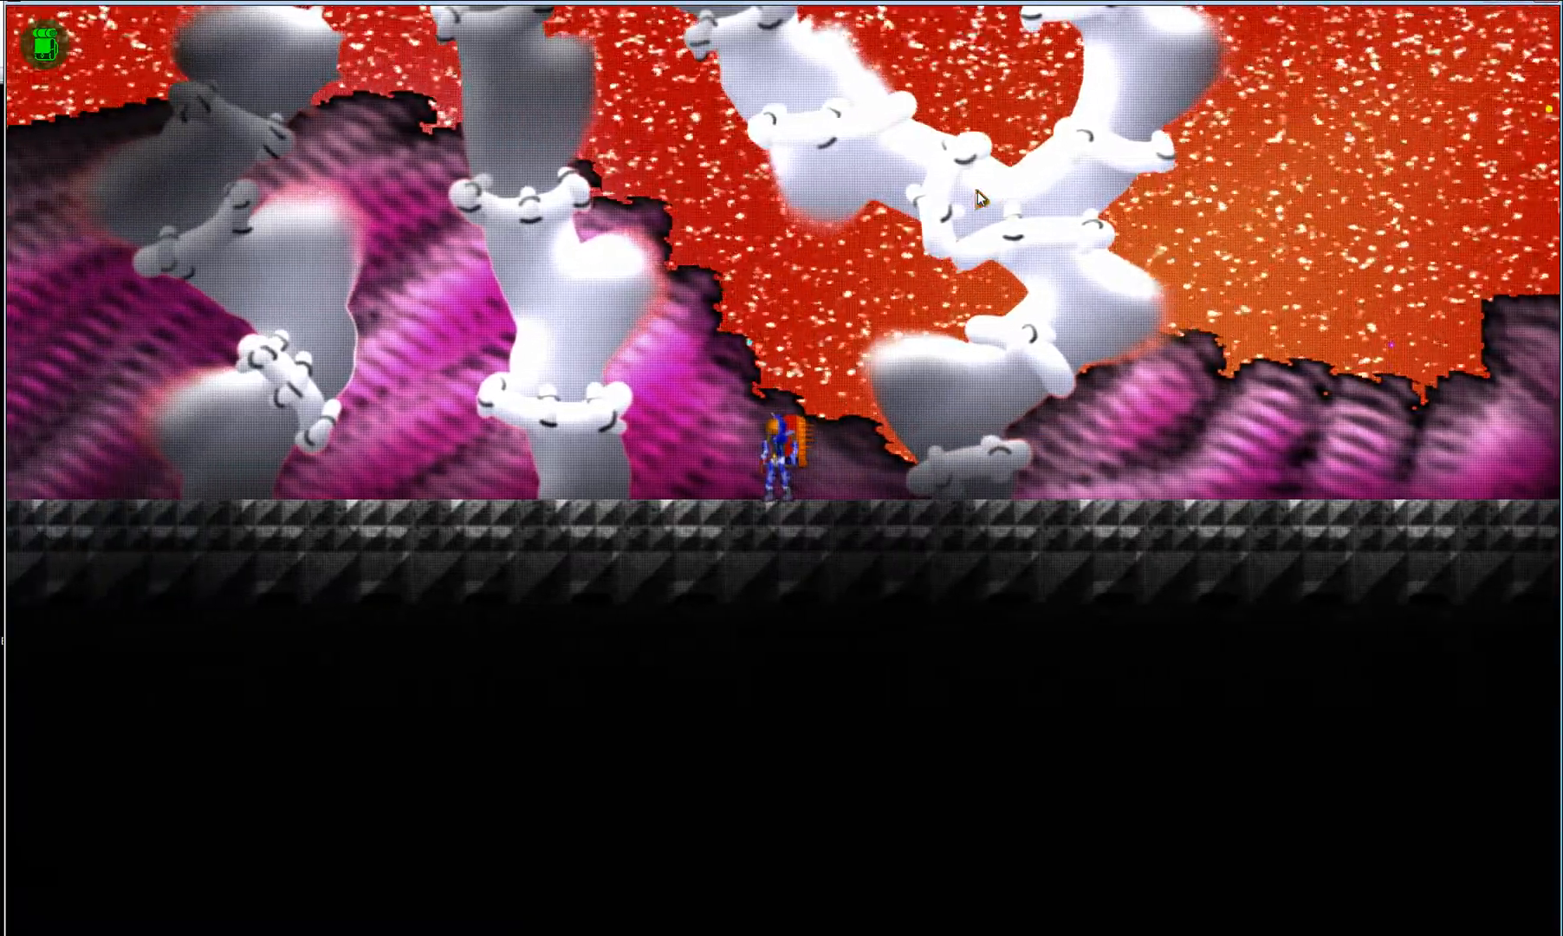
pyautogui.press('Left')
pyautogui.press('Left')
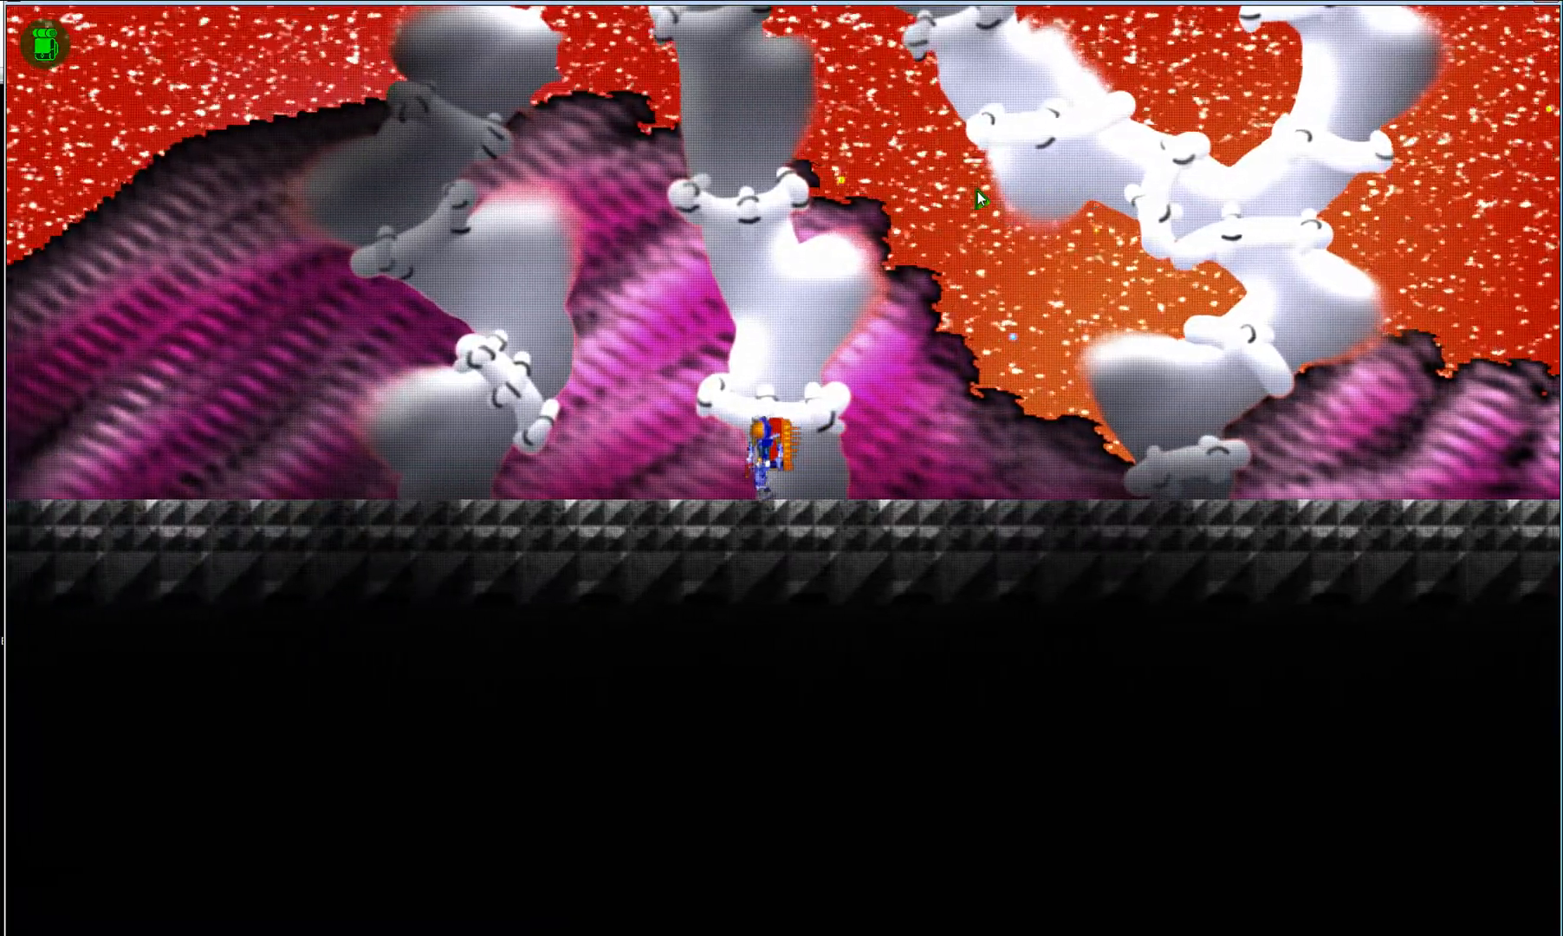
pyautogui.press('Left')
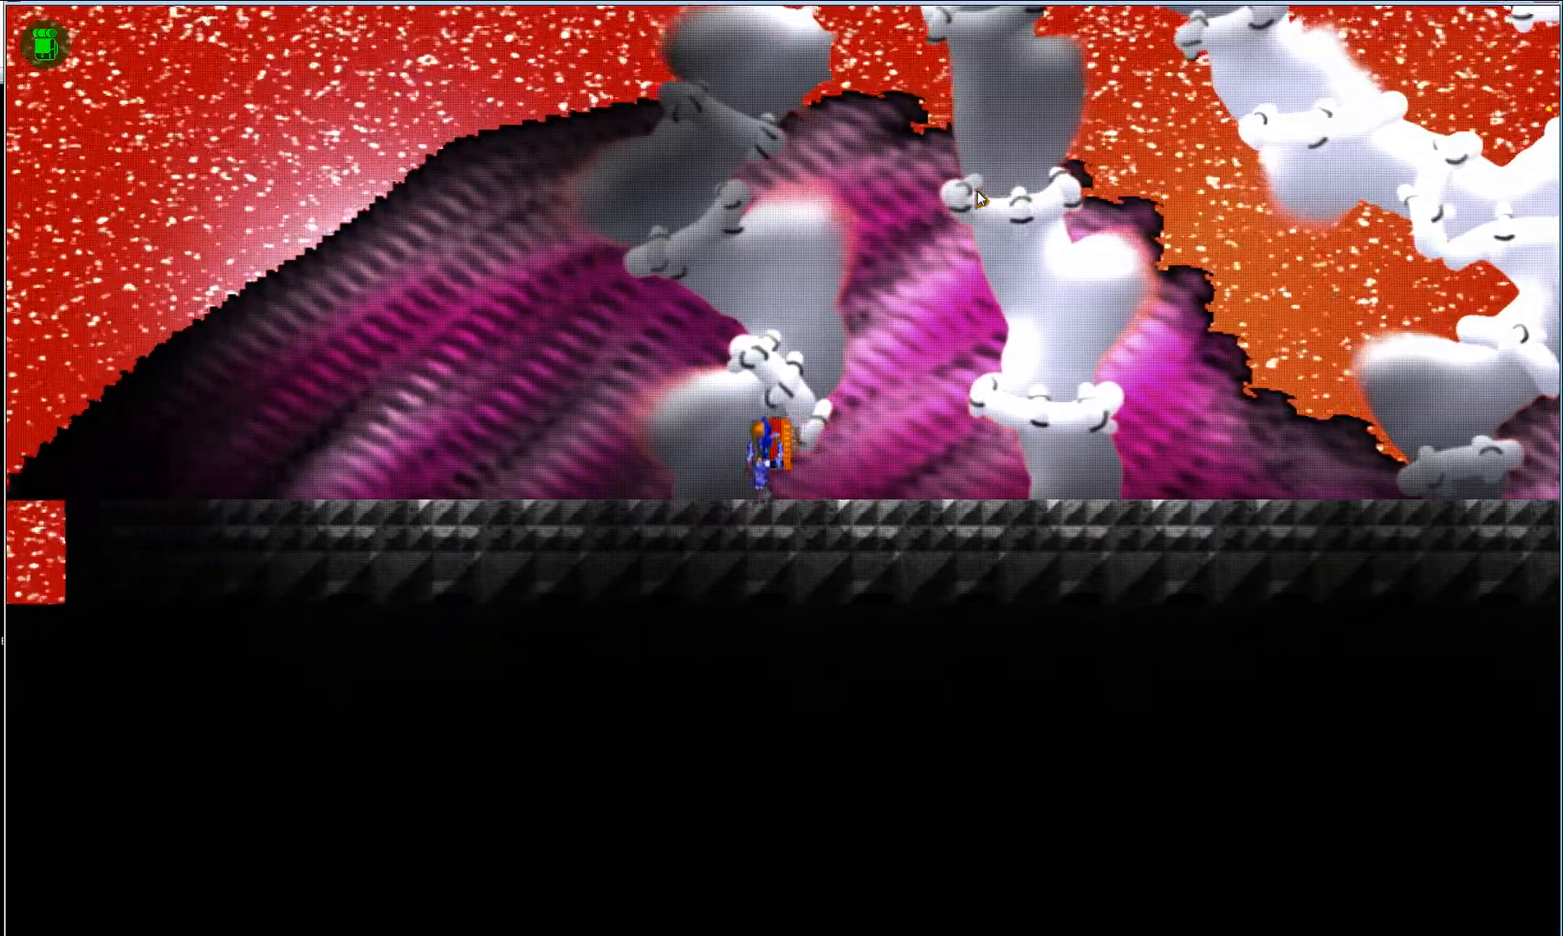
# Walk right again to the ridges beyond the last stalk and pace there to view the background layers moving.
pyautogui.press('Right')
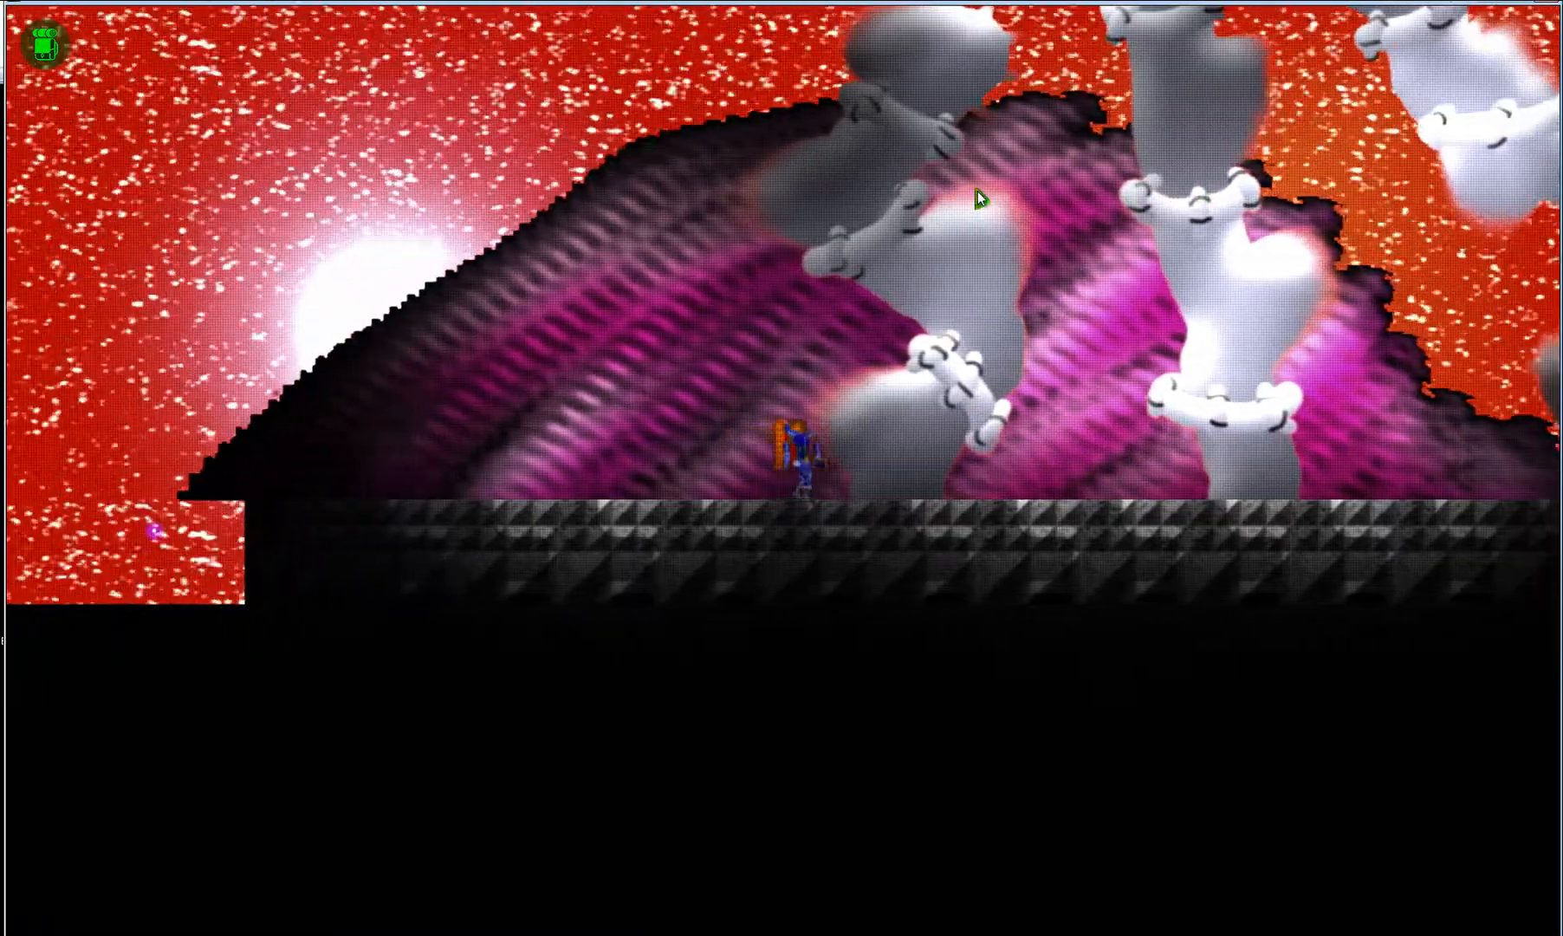
pyautogui.press('Right')
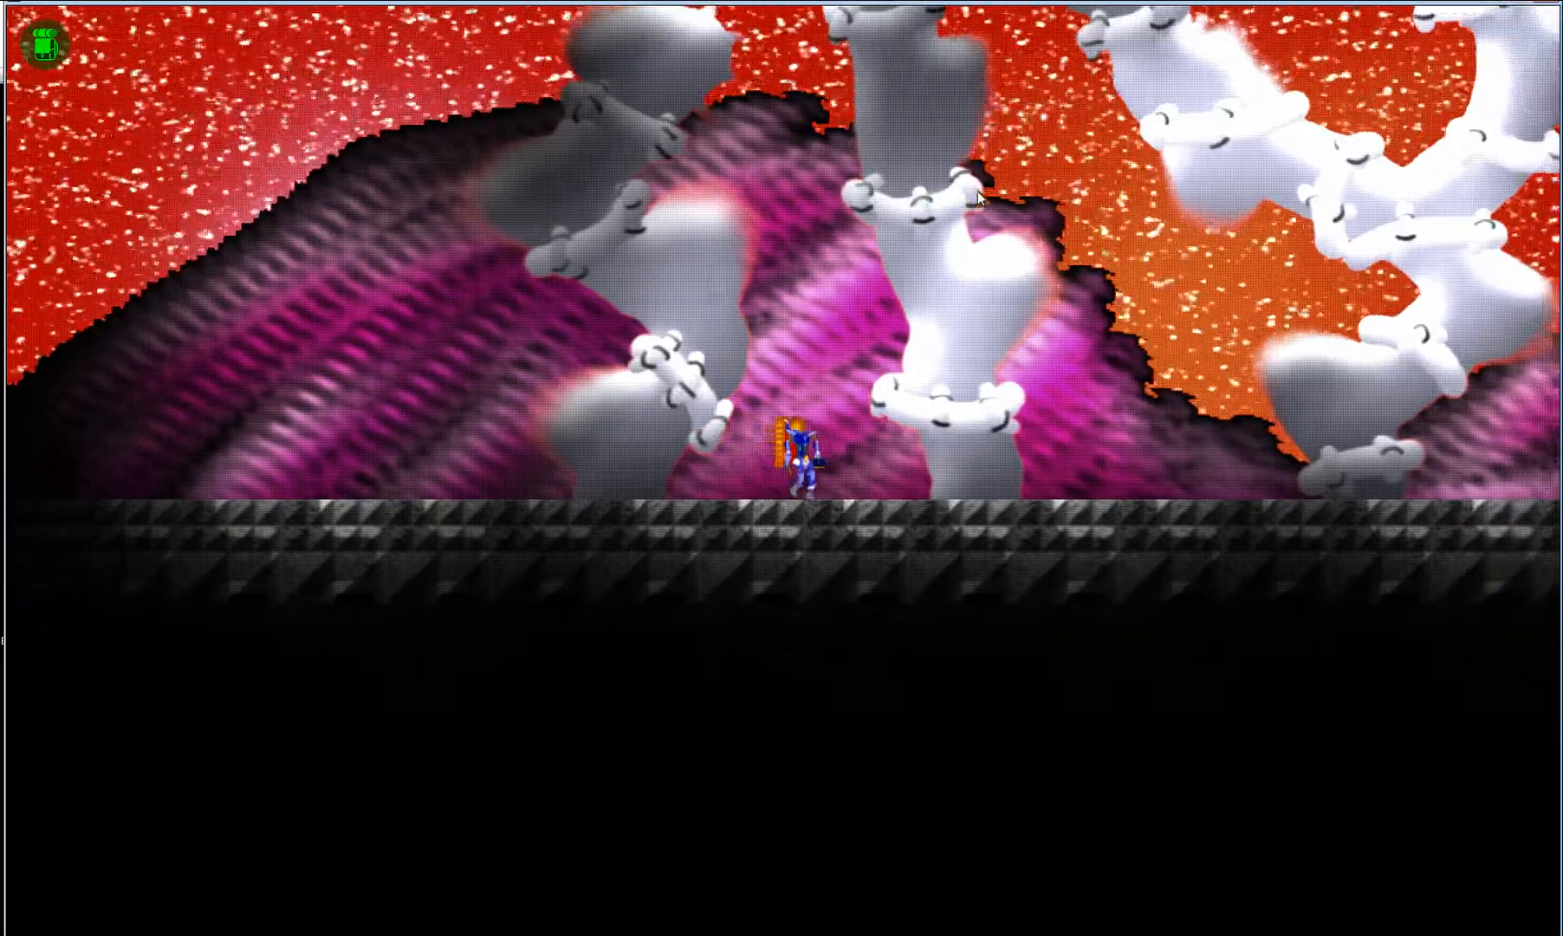
pyautogui.press('Right')
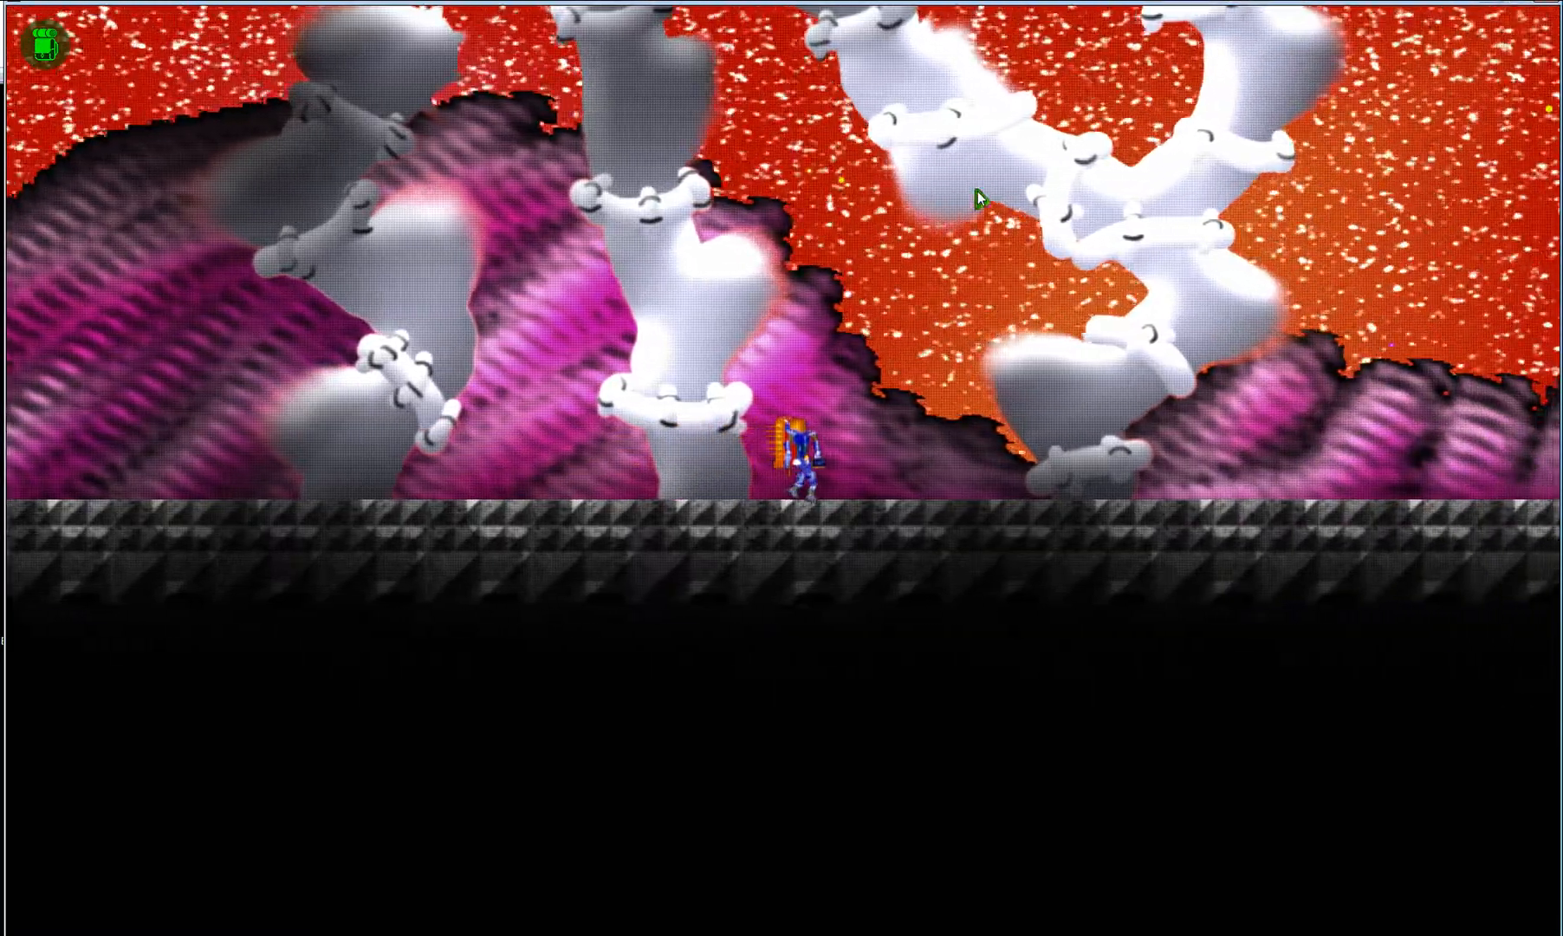
pyautogui.press('Right')
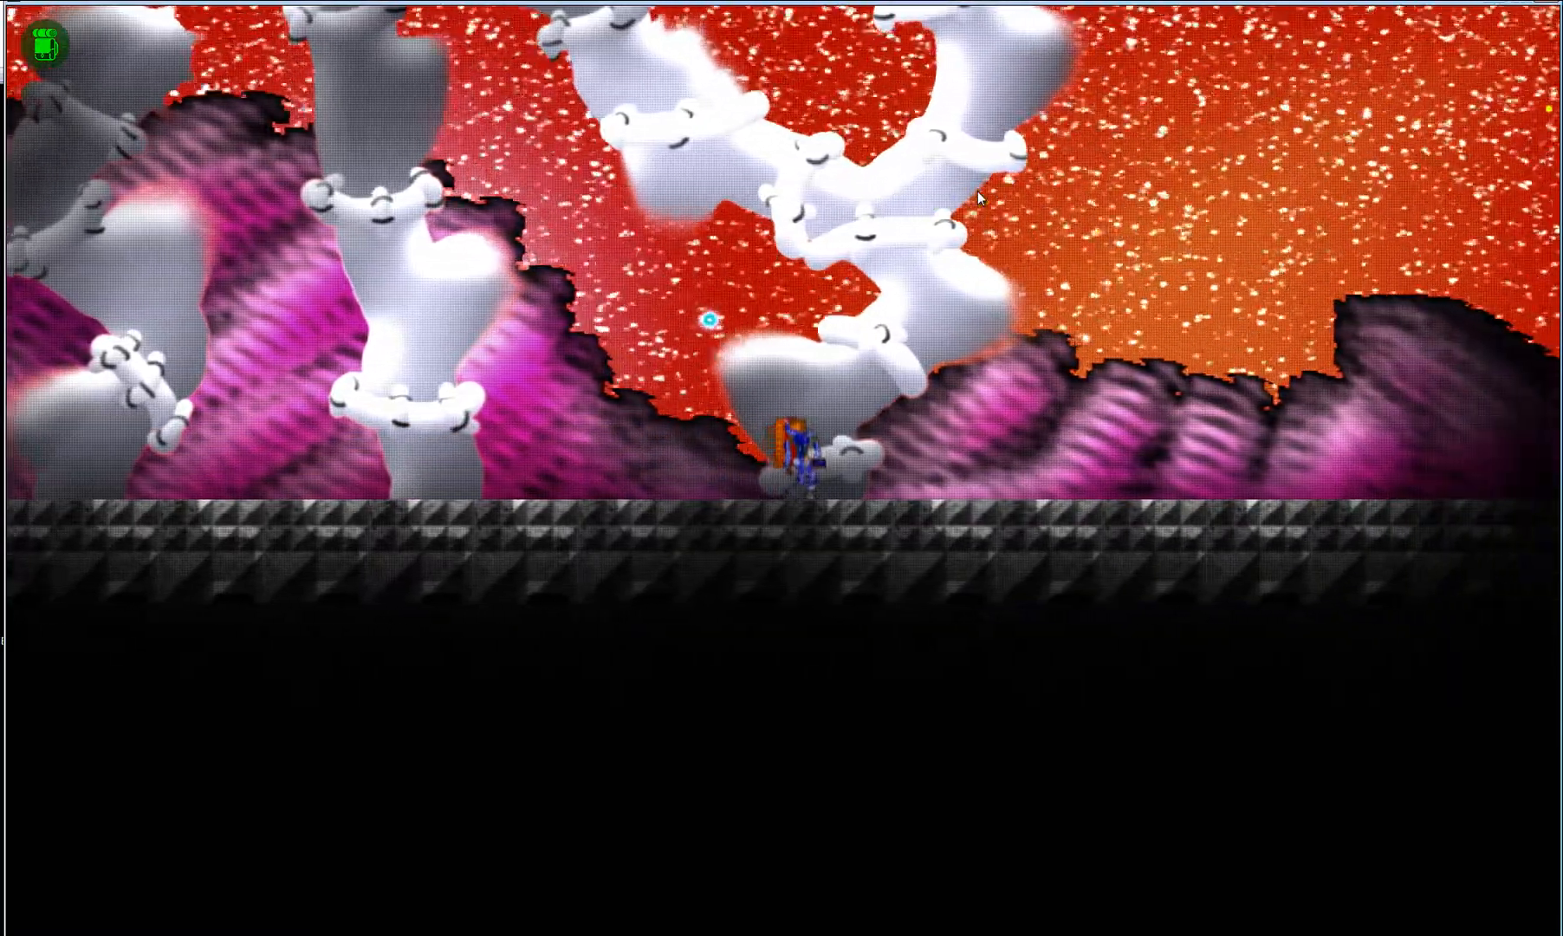
pyautogui.press('Right')
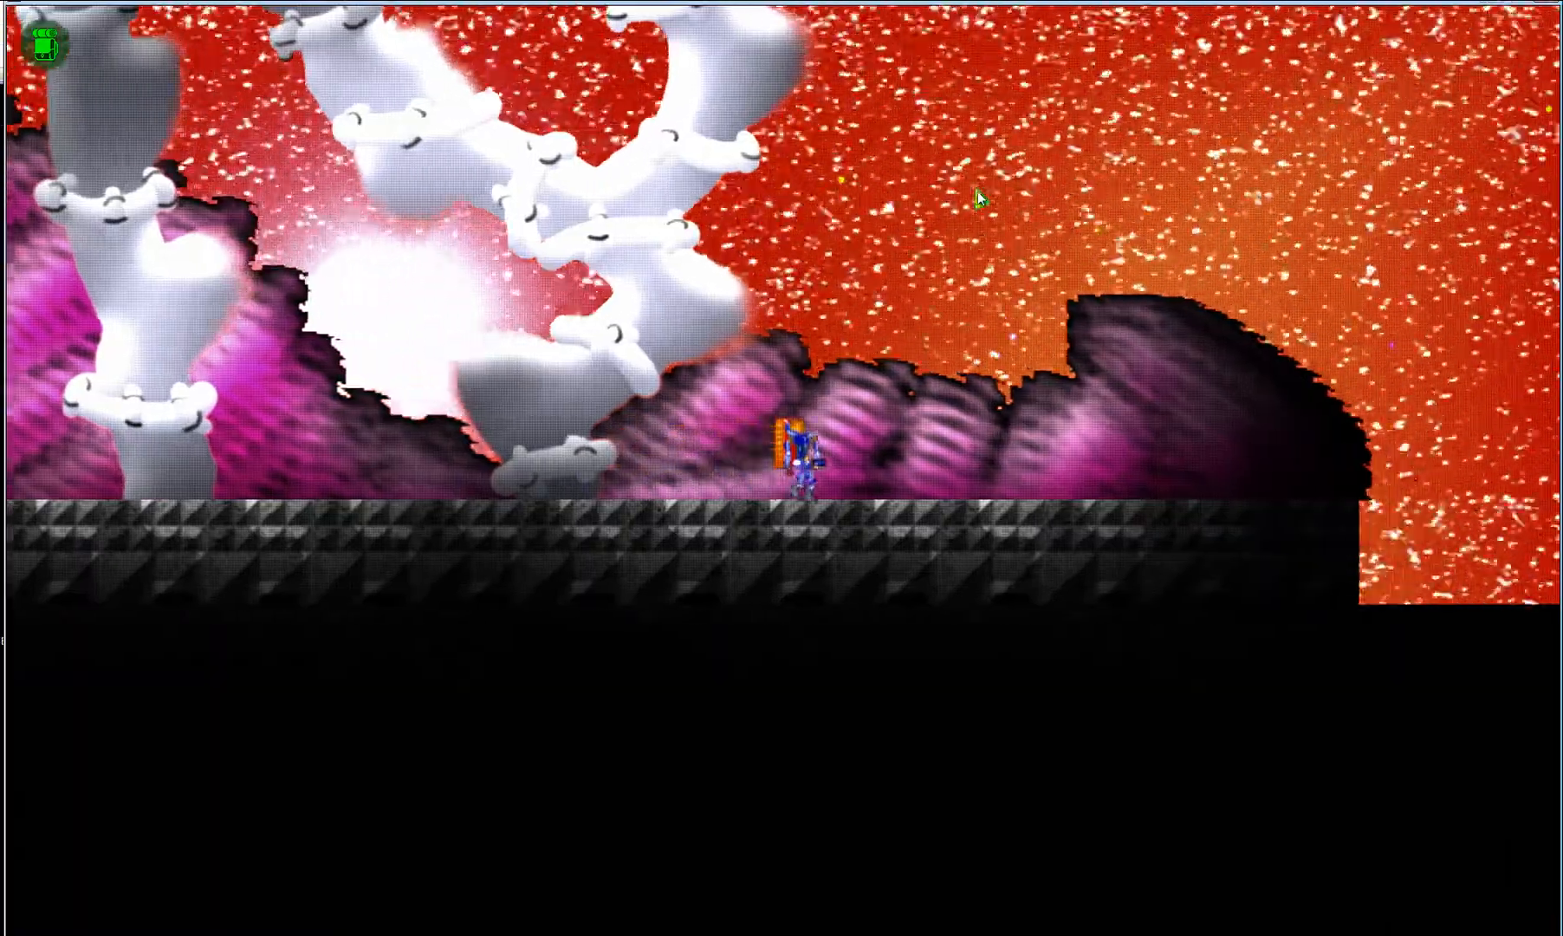
pyautogui.press('Left')
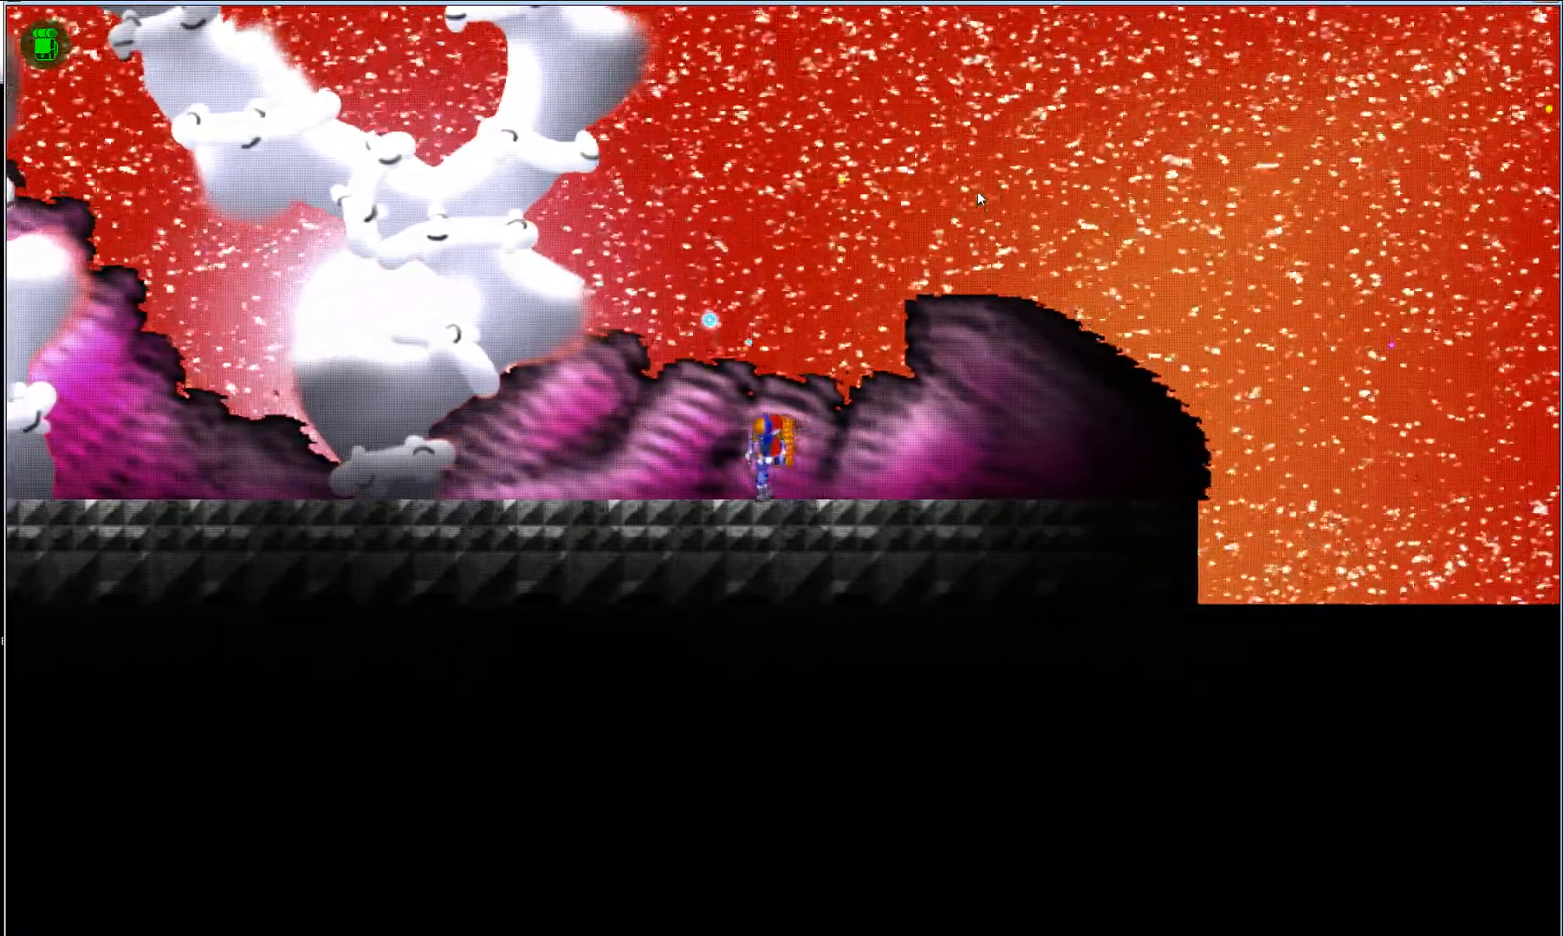
pyautogui.press('Left')
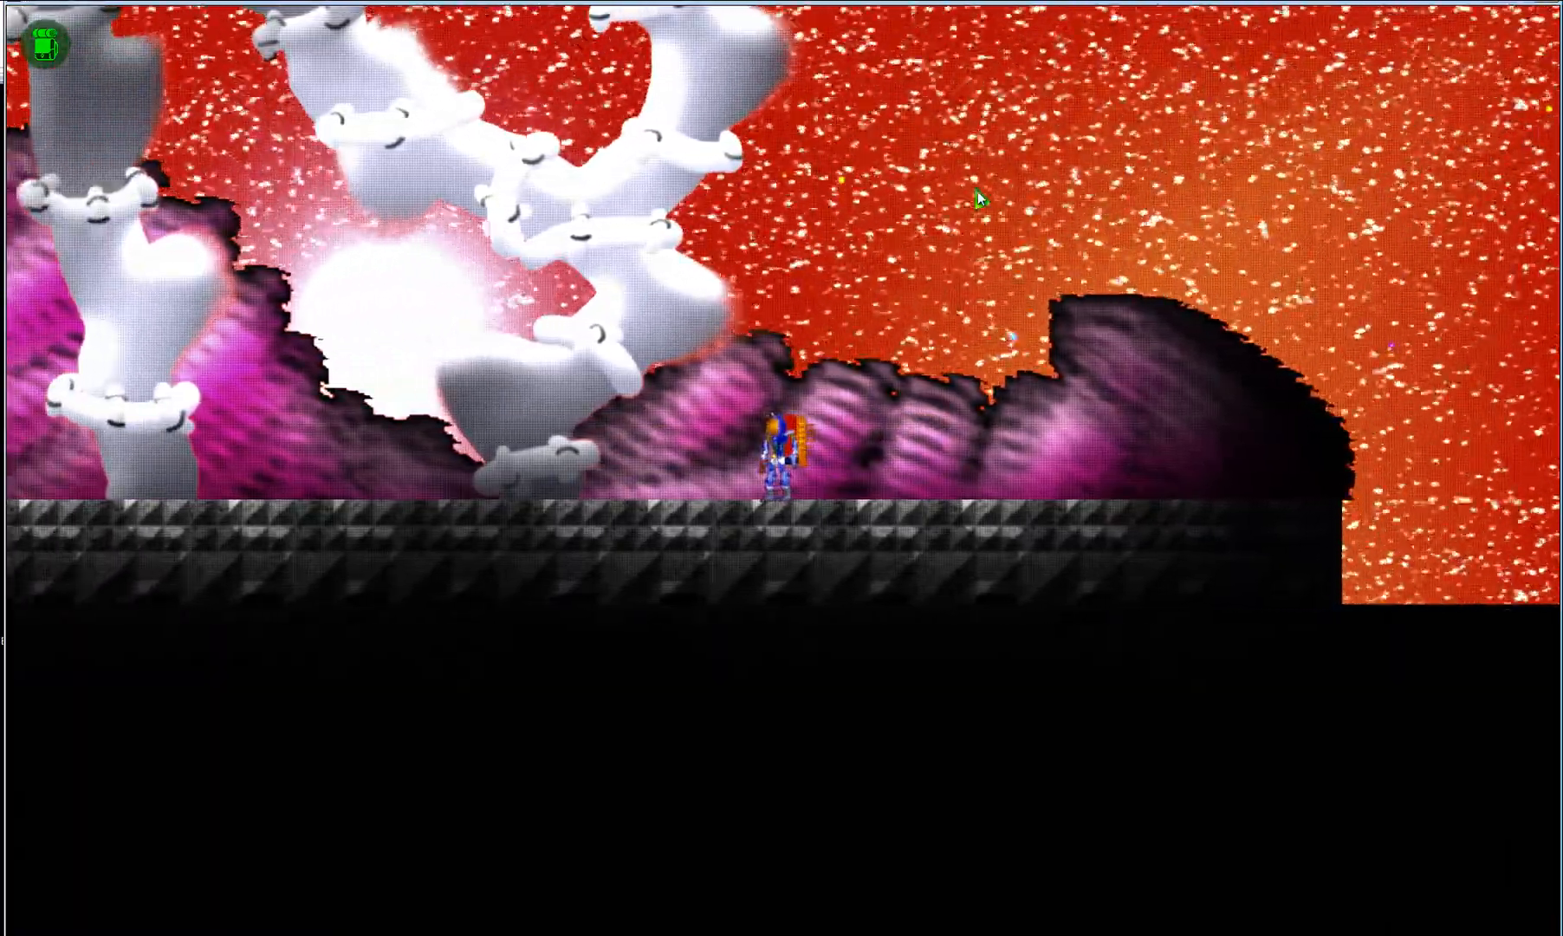
pyautogui.press('Right')
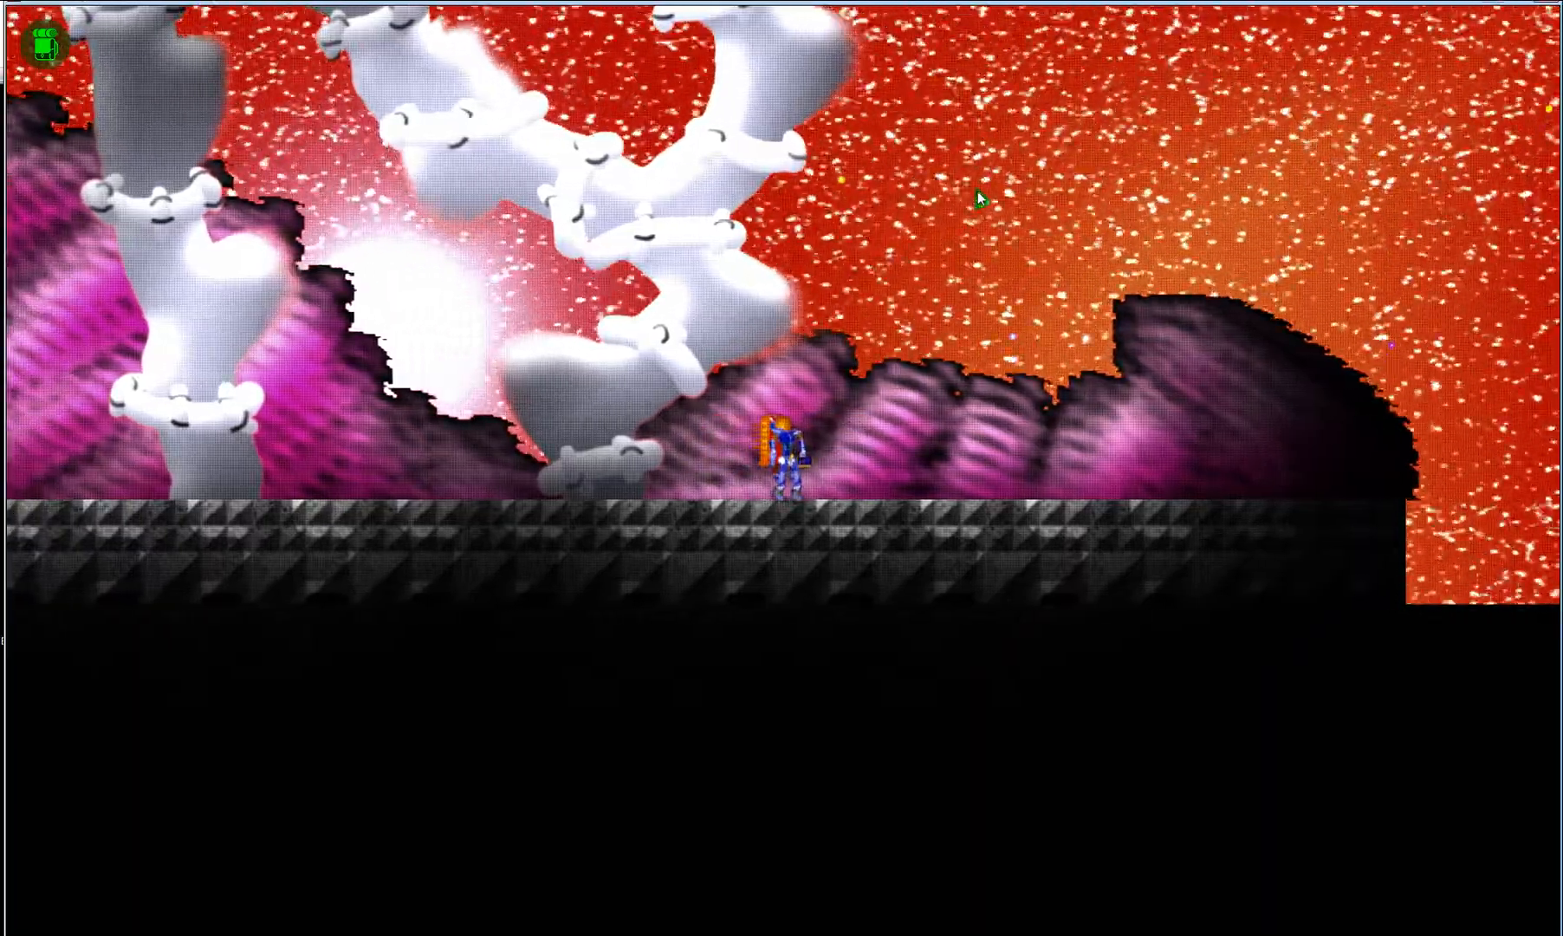
# Walk left to the area between the two leftmost stalks, and return to the editor.
pyautogui.press('Left')
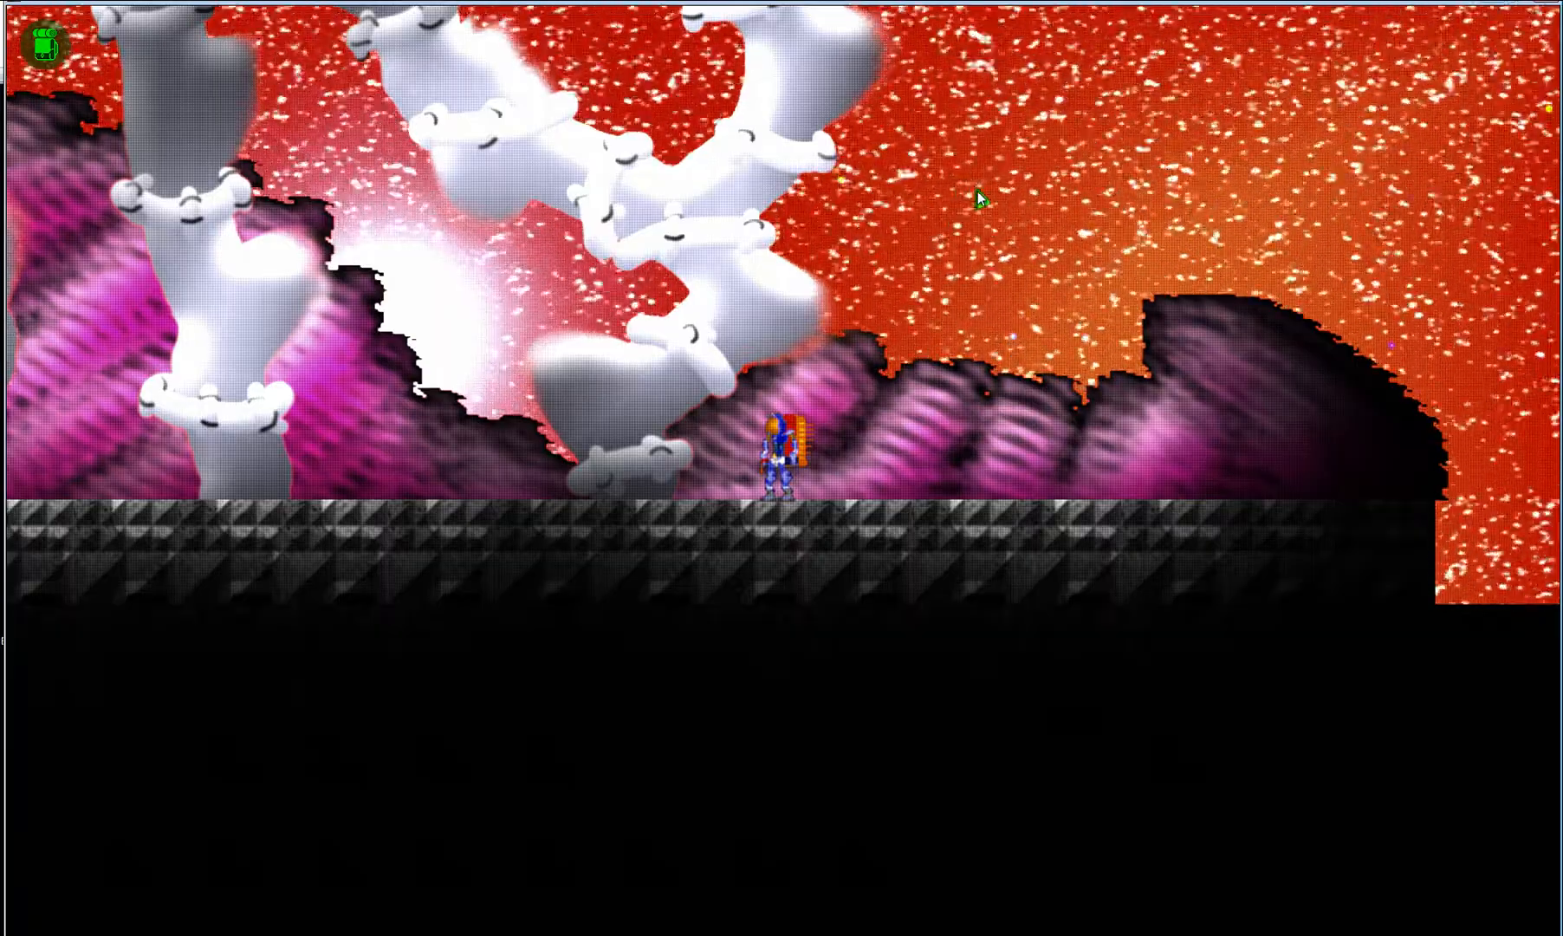
pyautogui.press('Left')
pyautogui.press('Left')
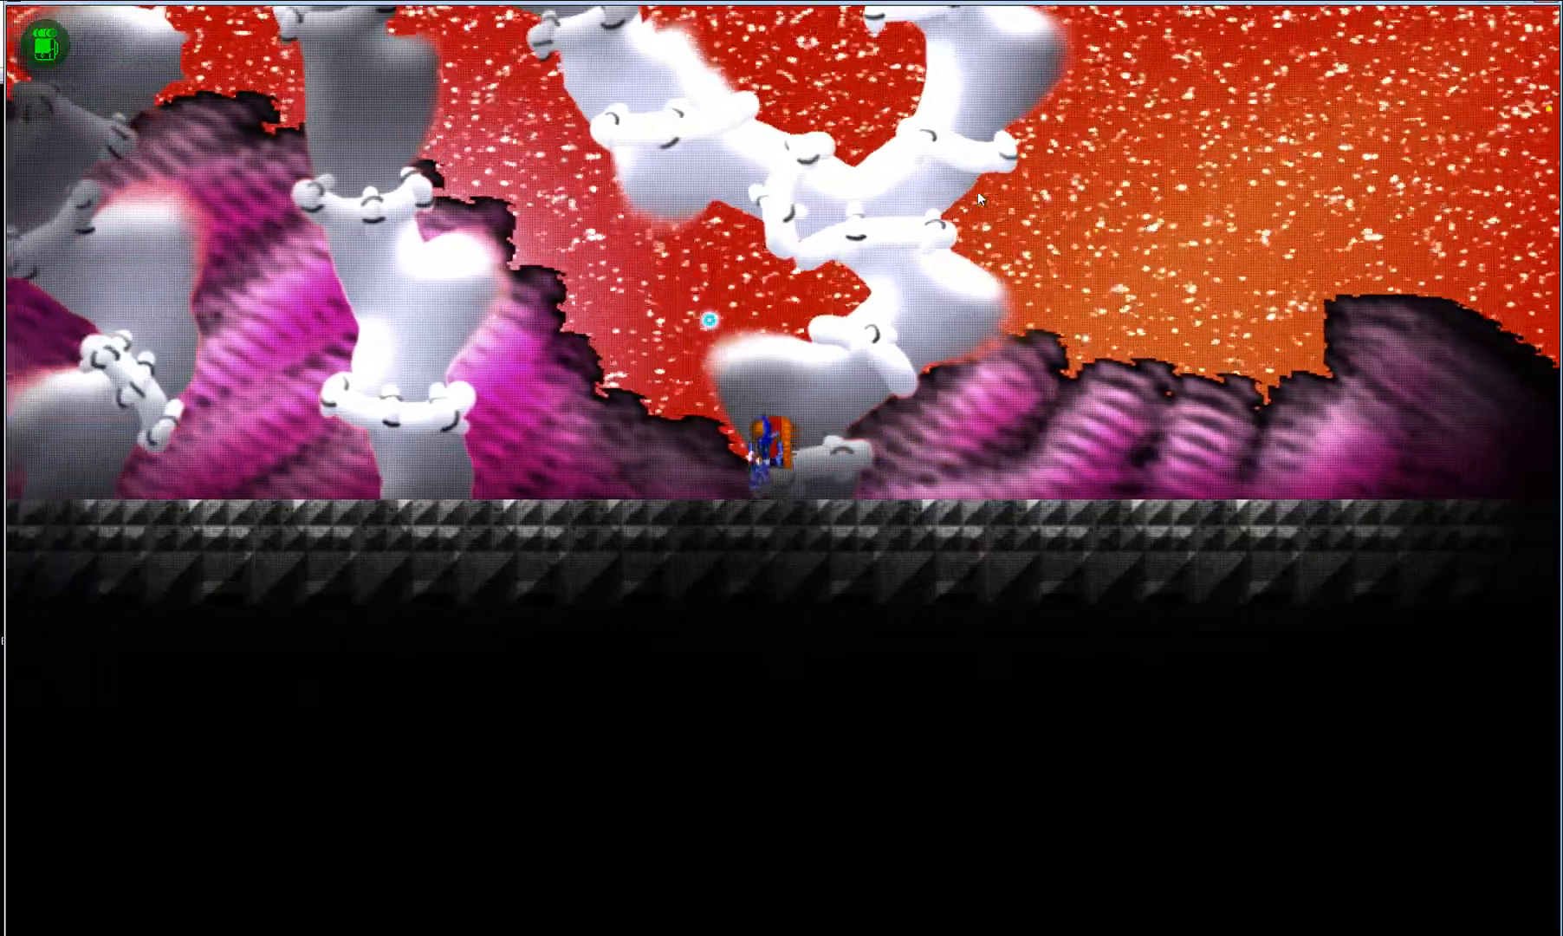
pyautogui.press('Left')
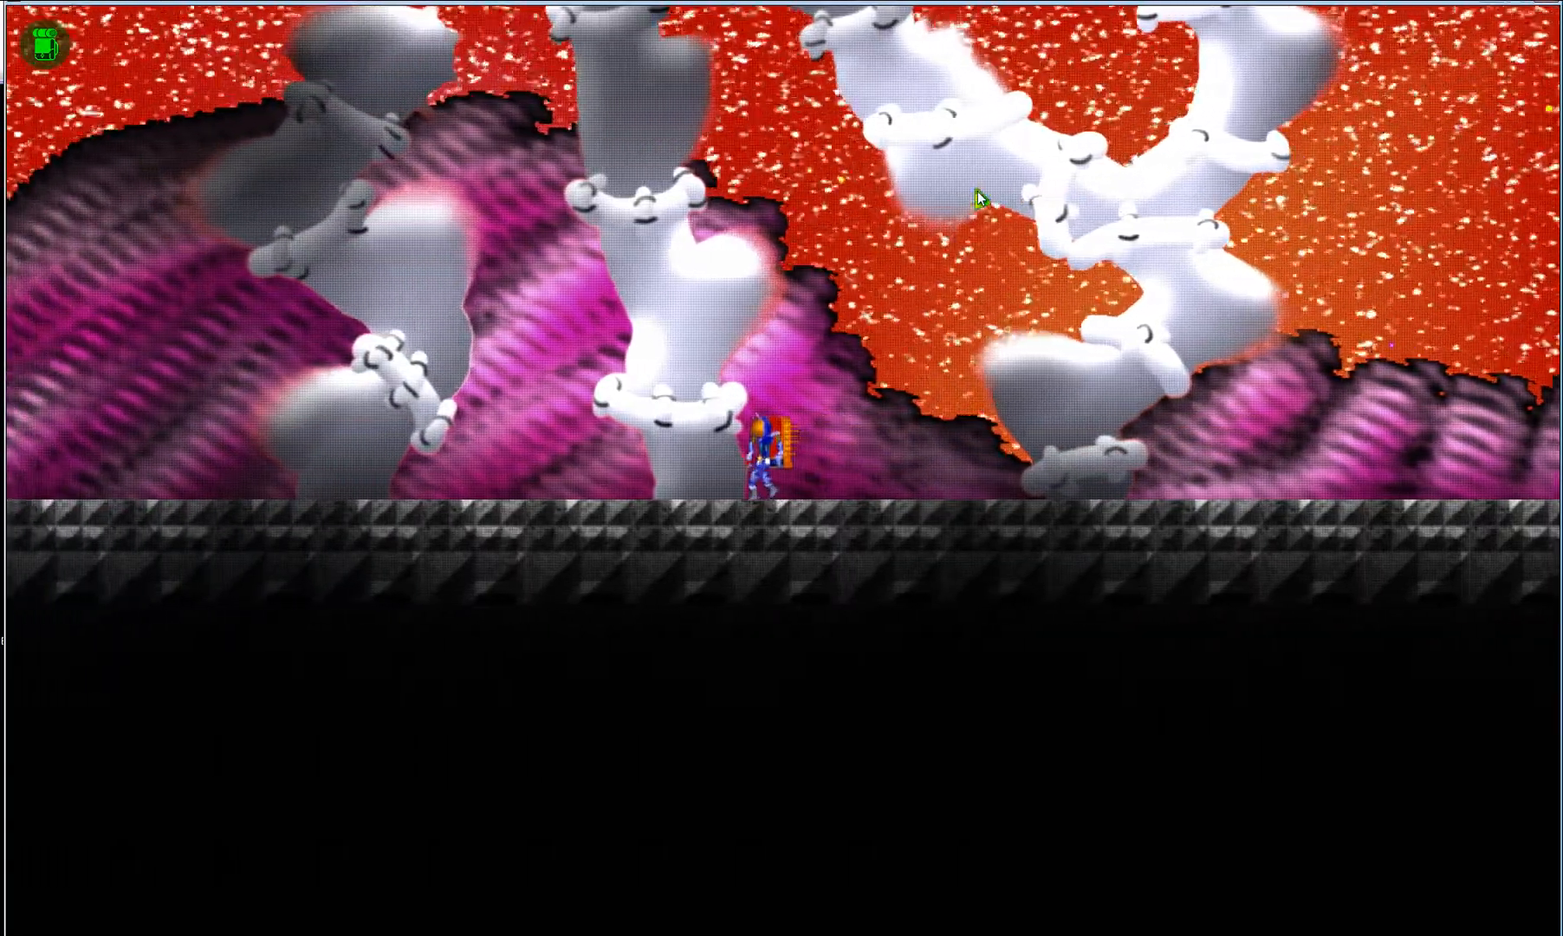
pyautogui.press('Left')
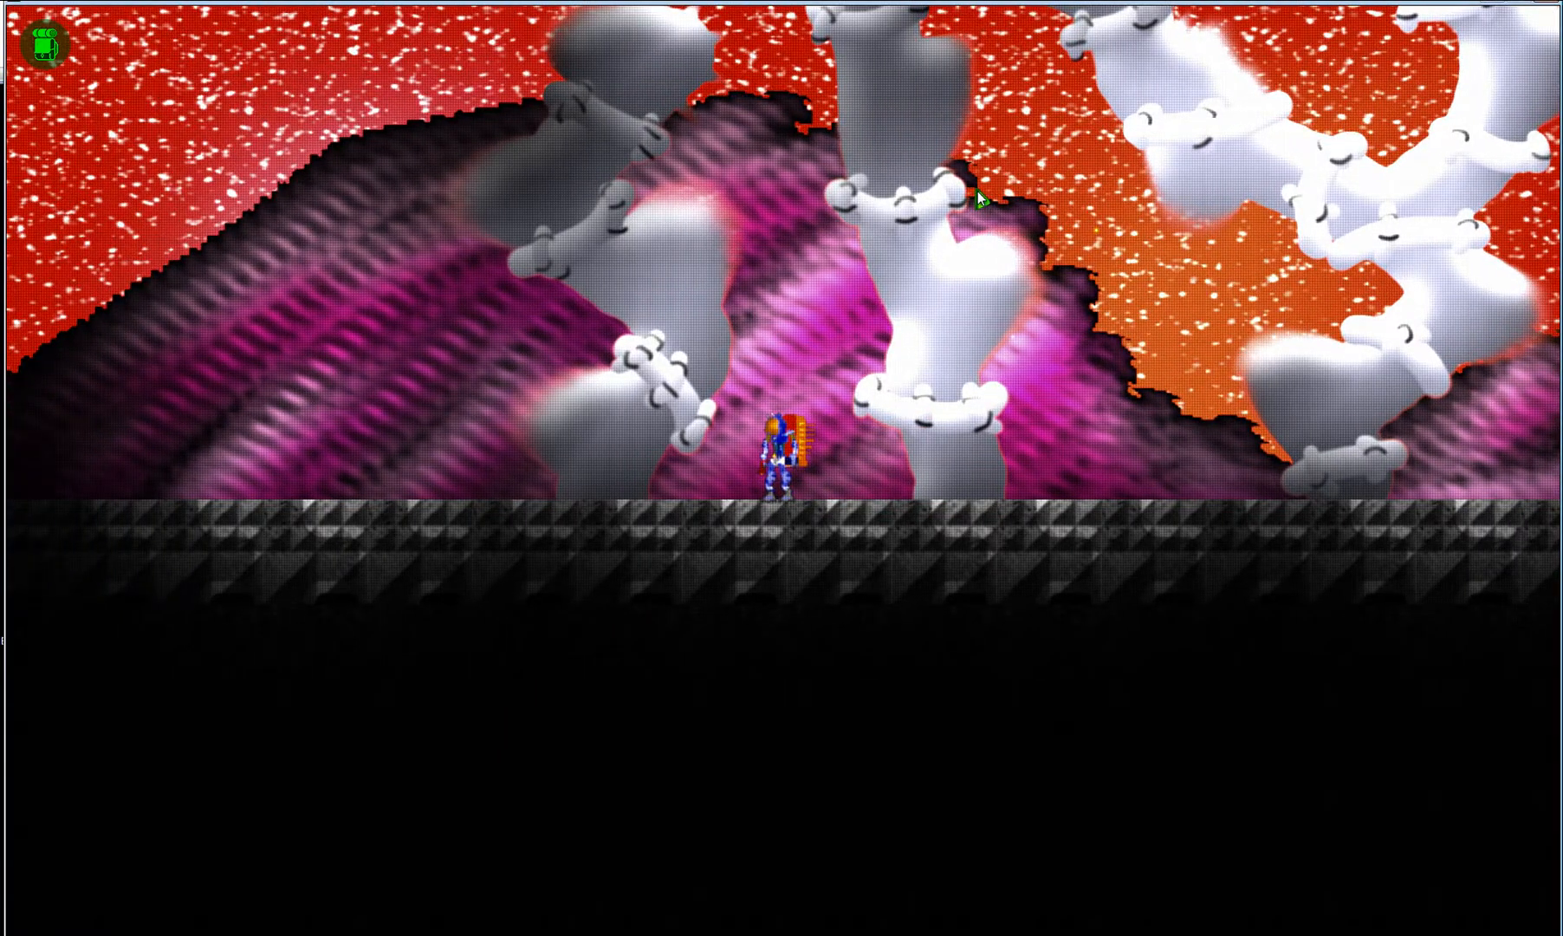
pyautogui.press('Escape')
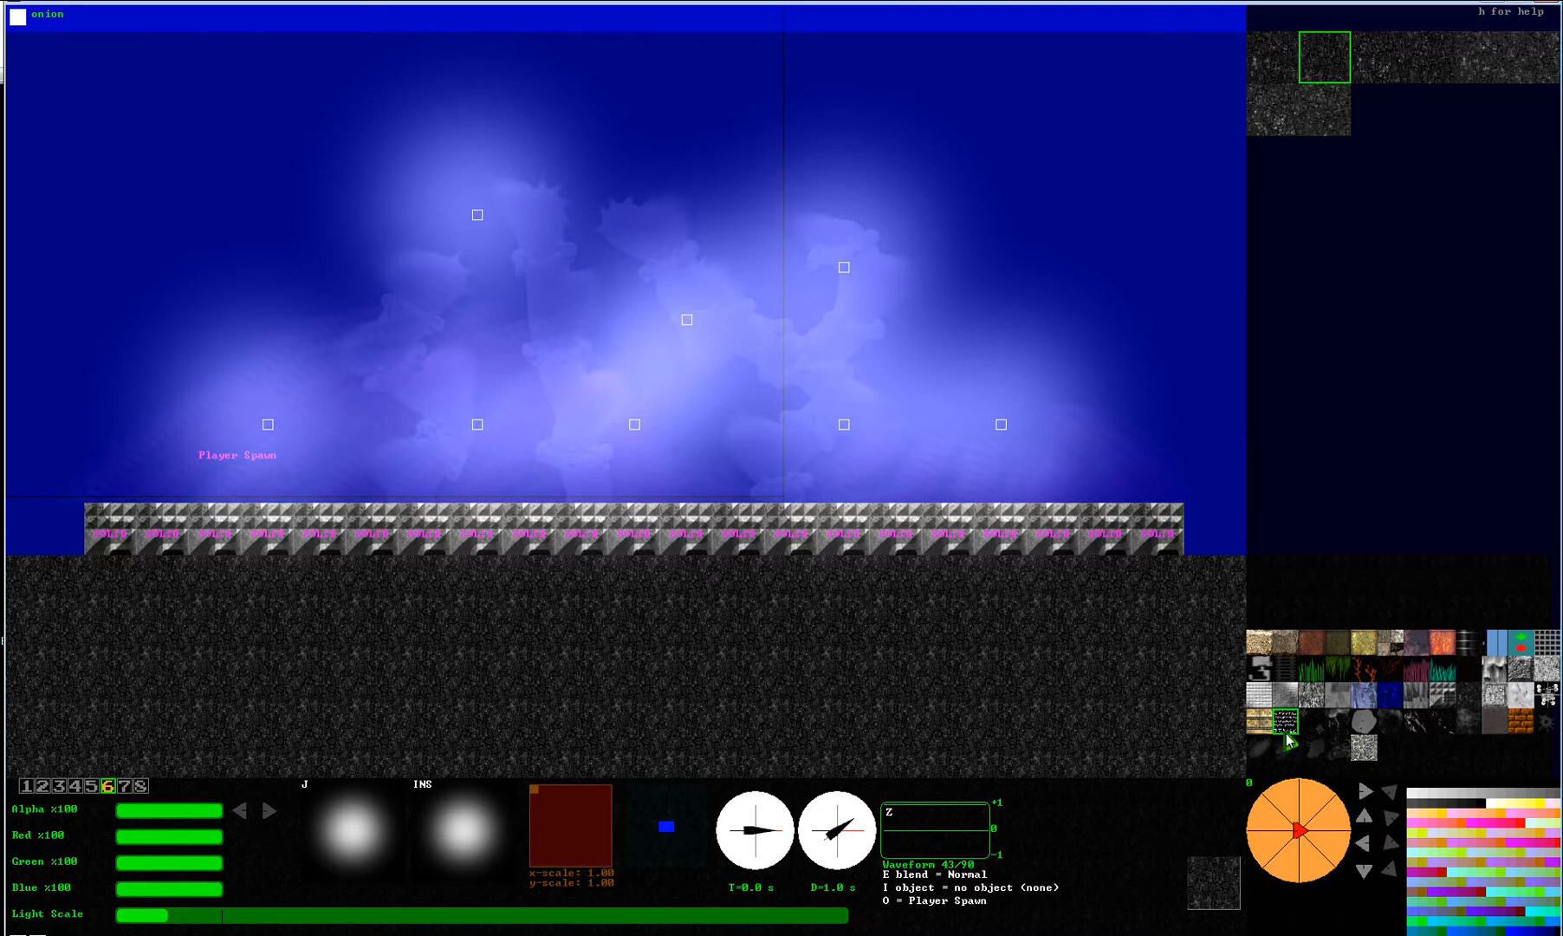
# Set the marker type to Network Spawn and place an o_p_terminal object on the floor just right of the player spawn.
pyautogui.press('o')
pyautogui.press('i')
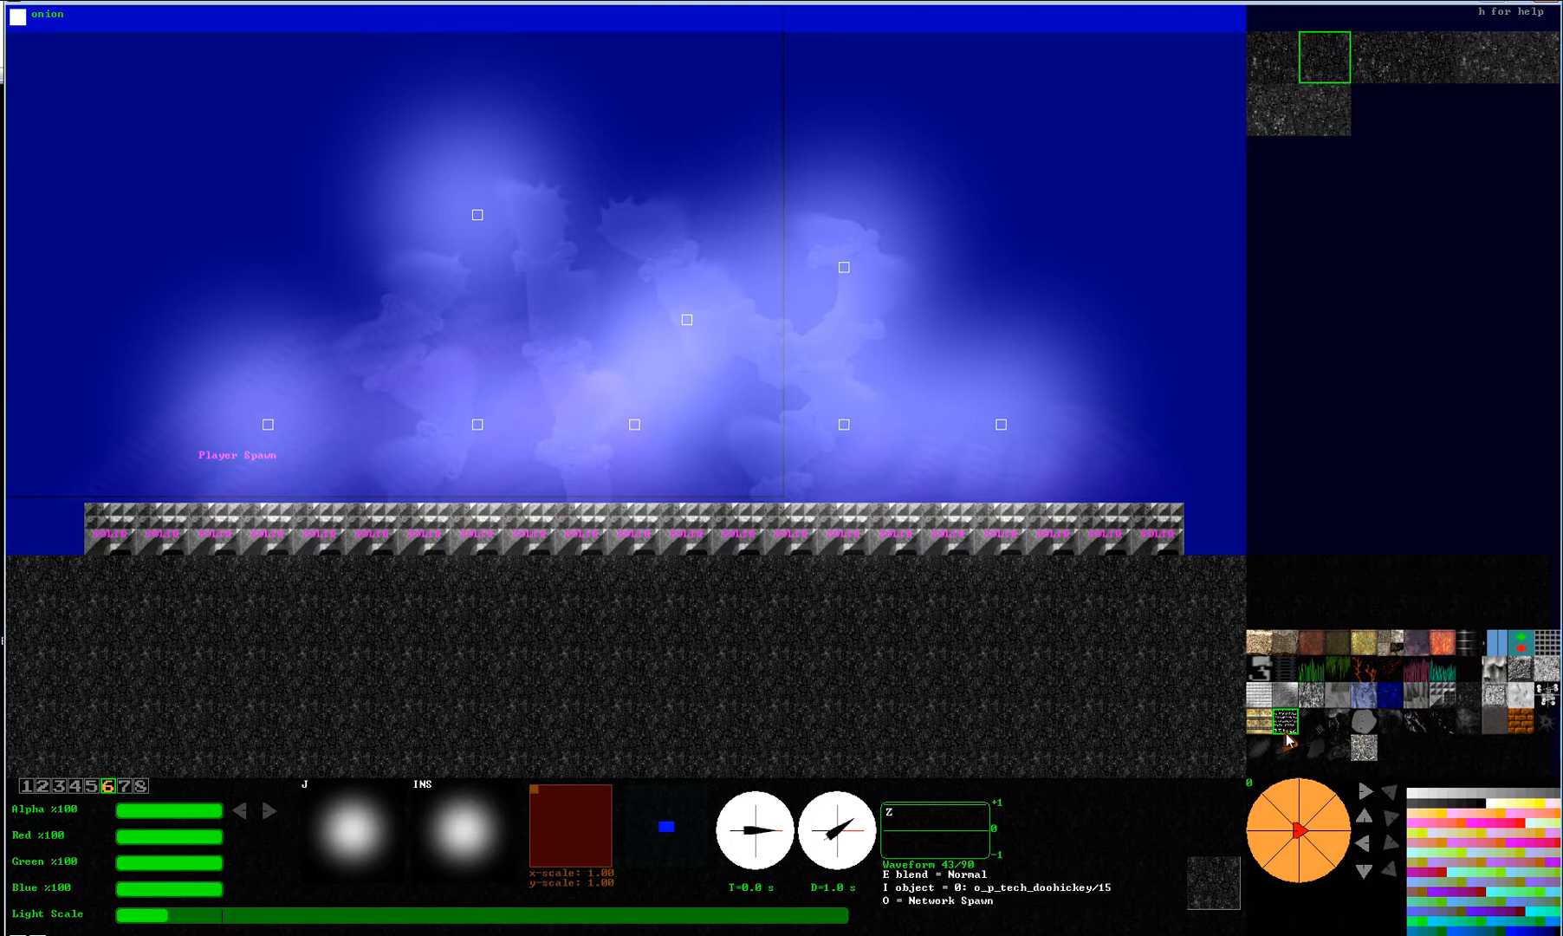
pyautogui.press('i')
pyautogui.press('i')
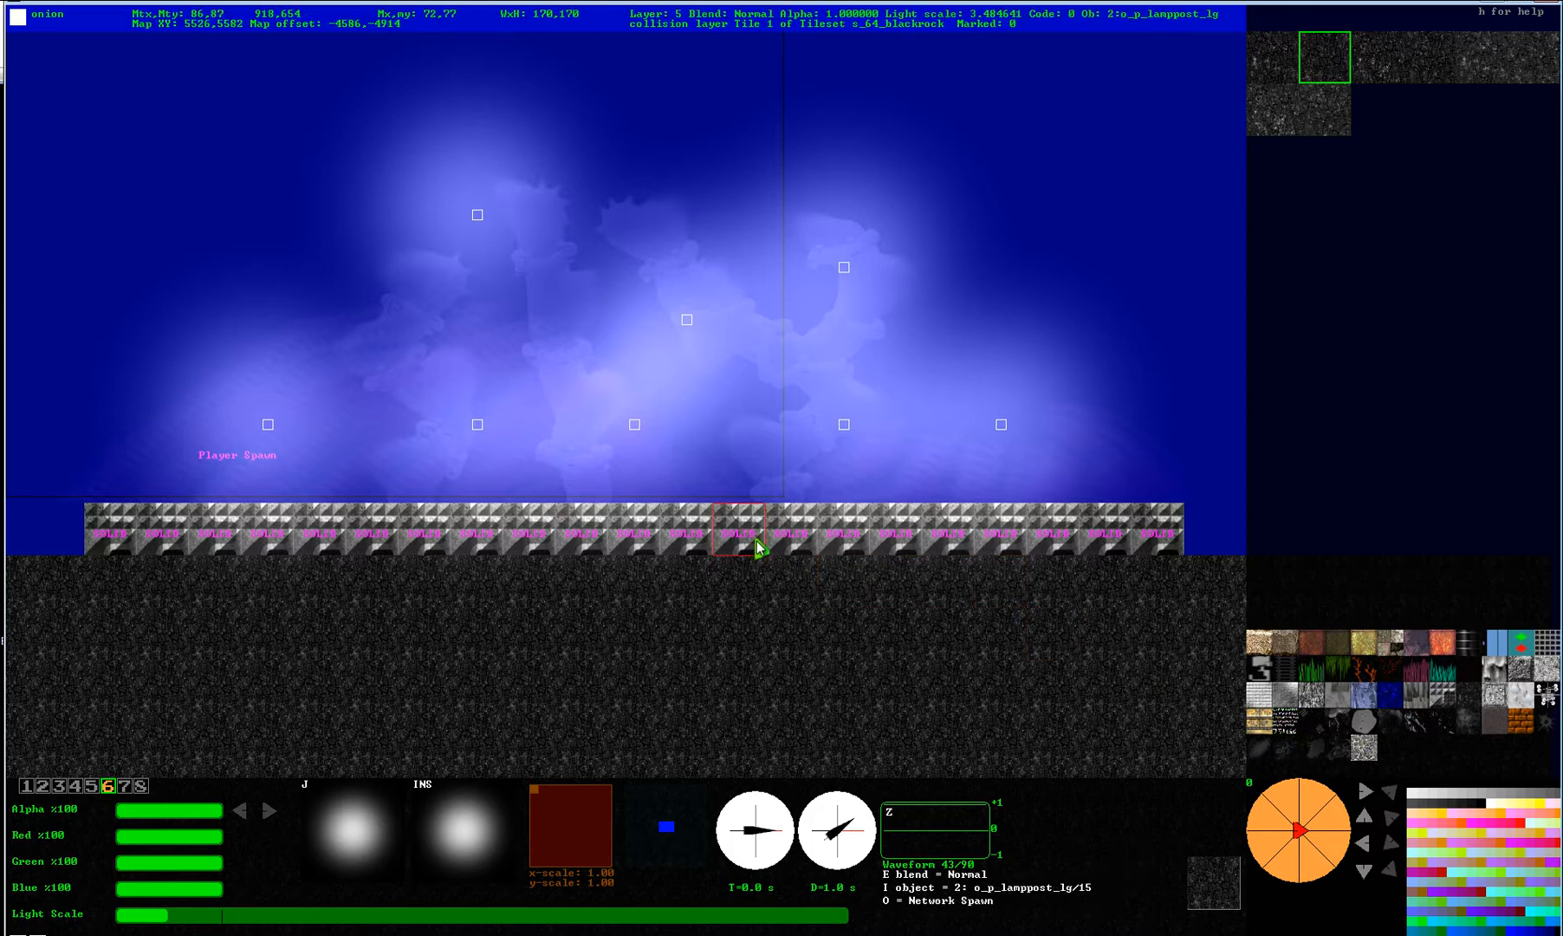
pyautogui.press('i')
pyautogui.press('i')
pyautogui.press('i')
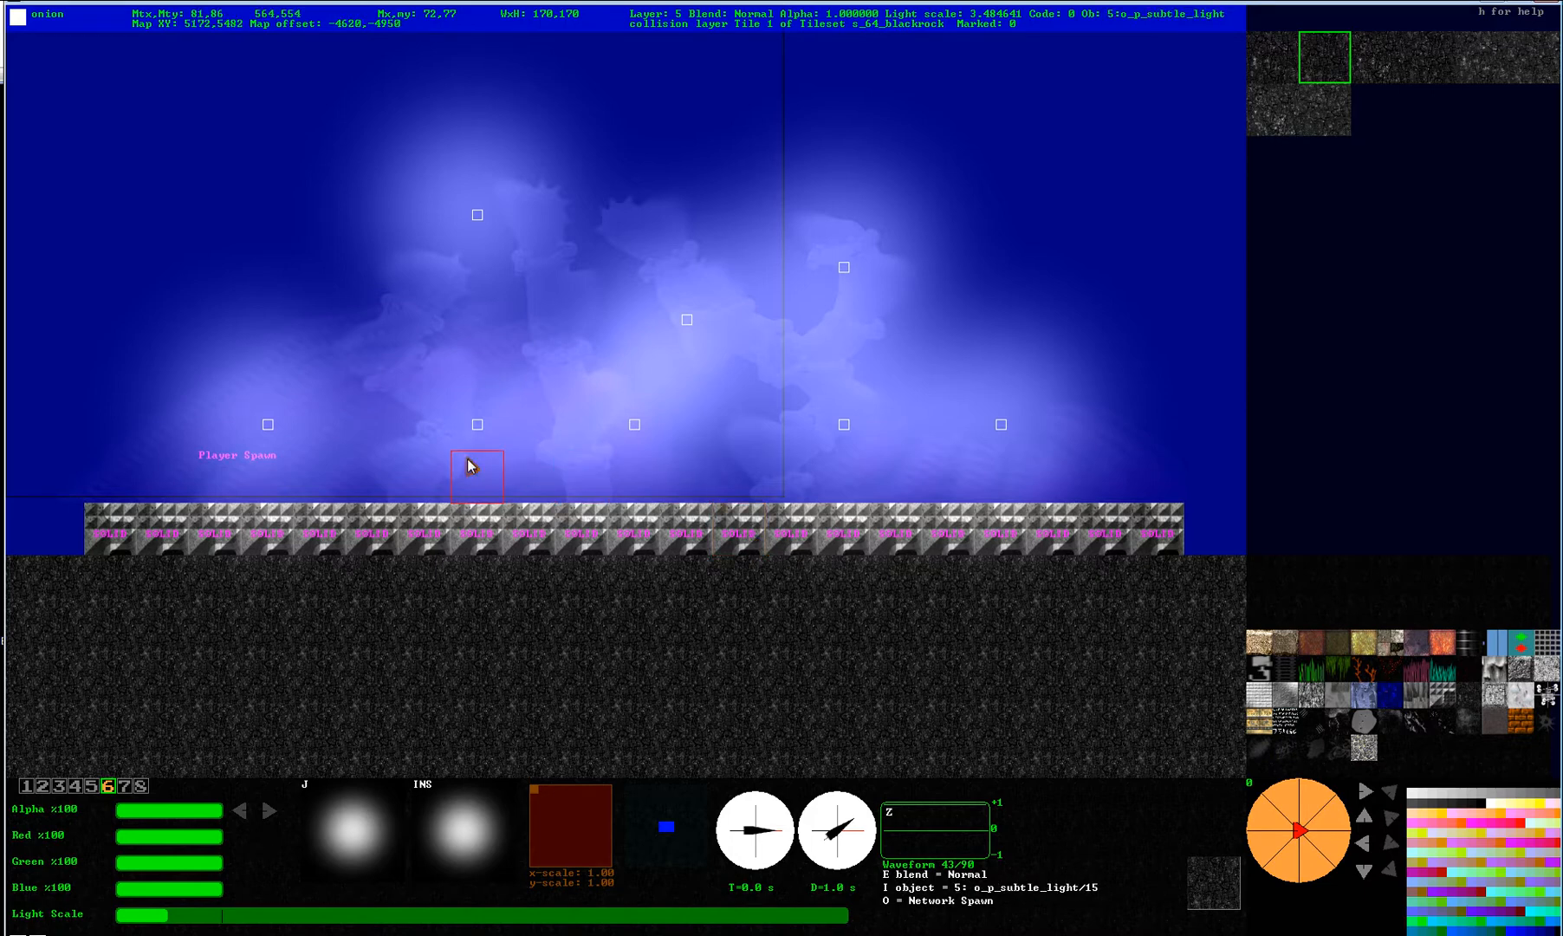
pyautogui.press('i')
pyautogui.press('i')
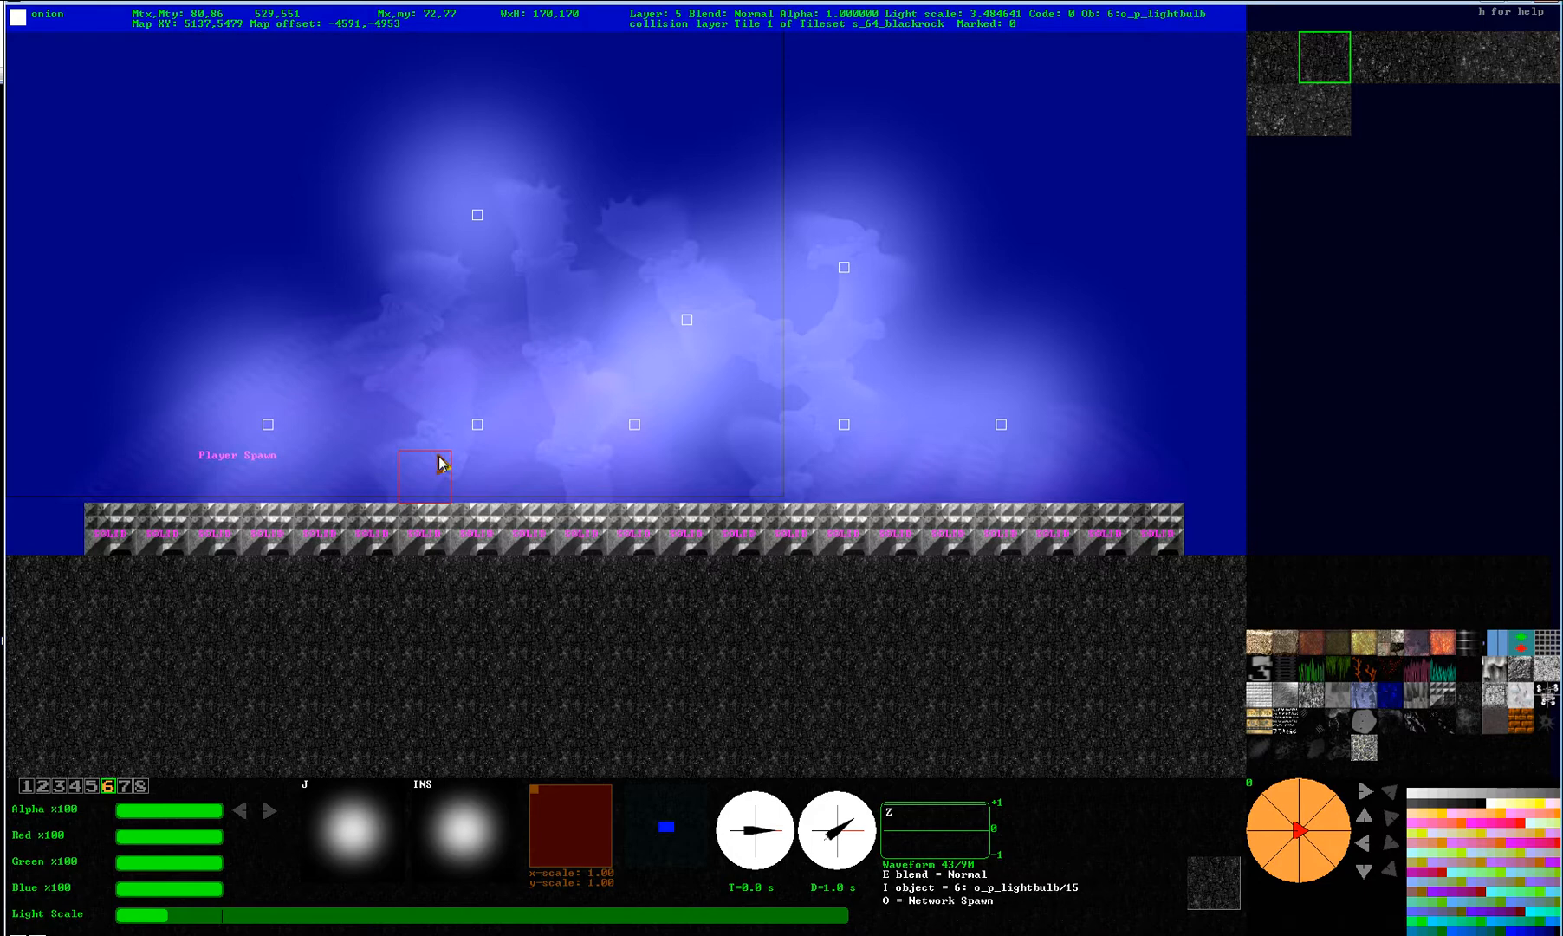
pyautogui.press('i')
pyautogui.press('i')
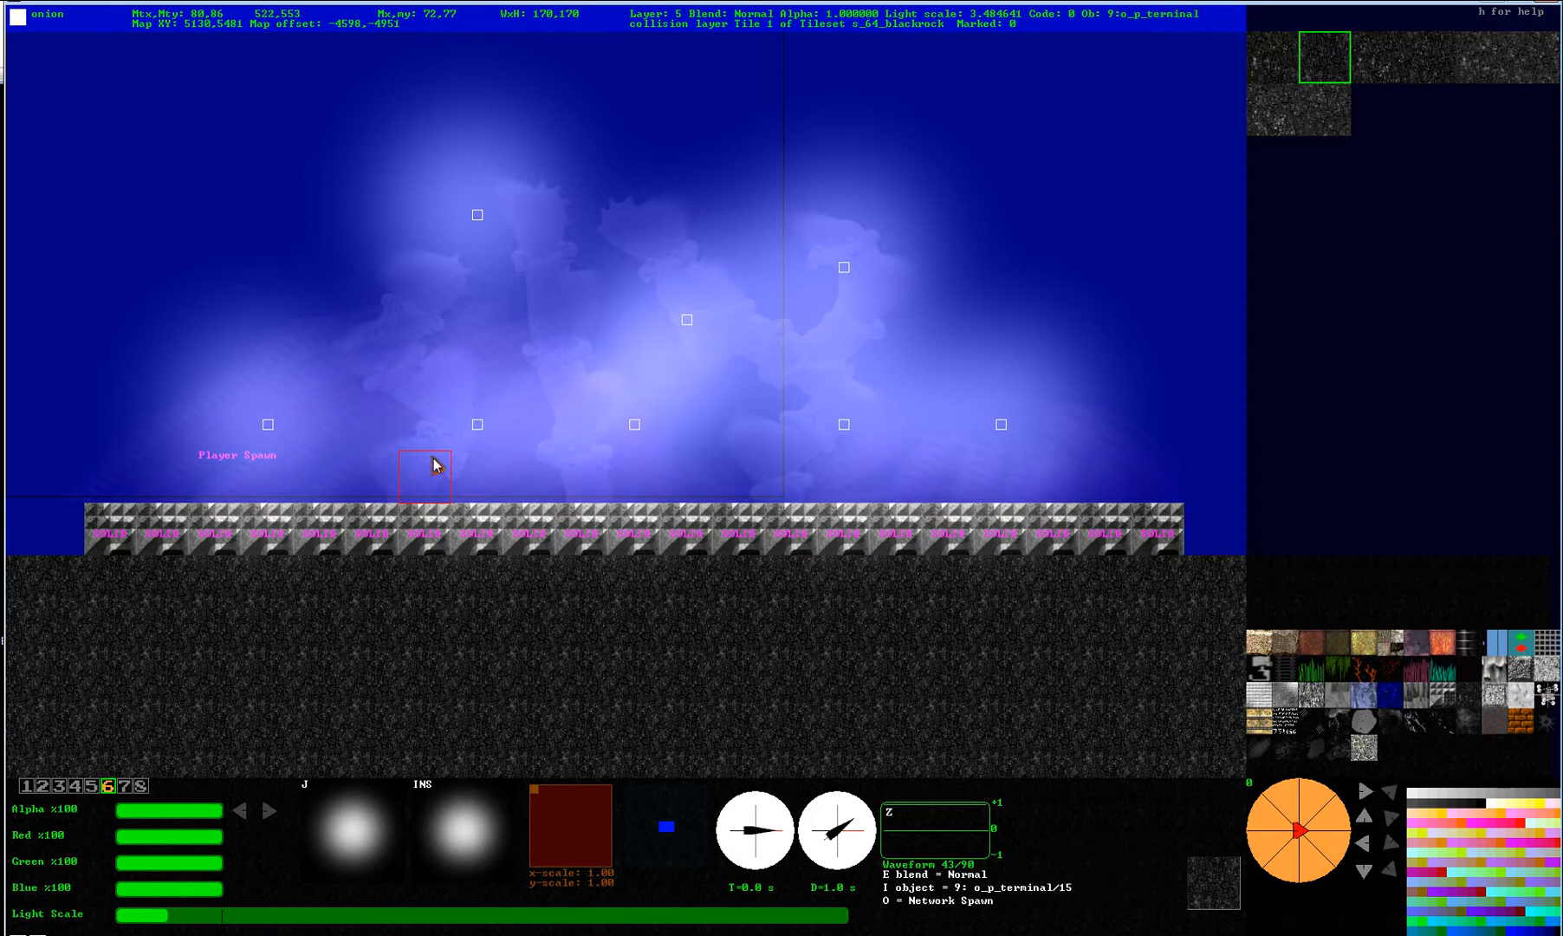
pyautogui.click(351, 468)
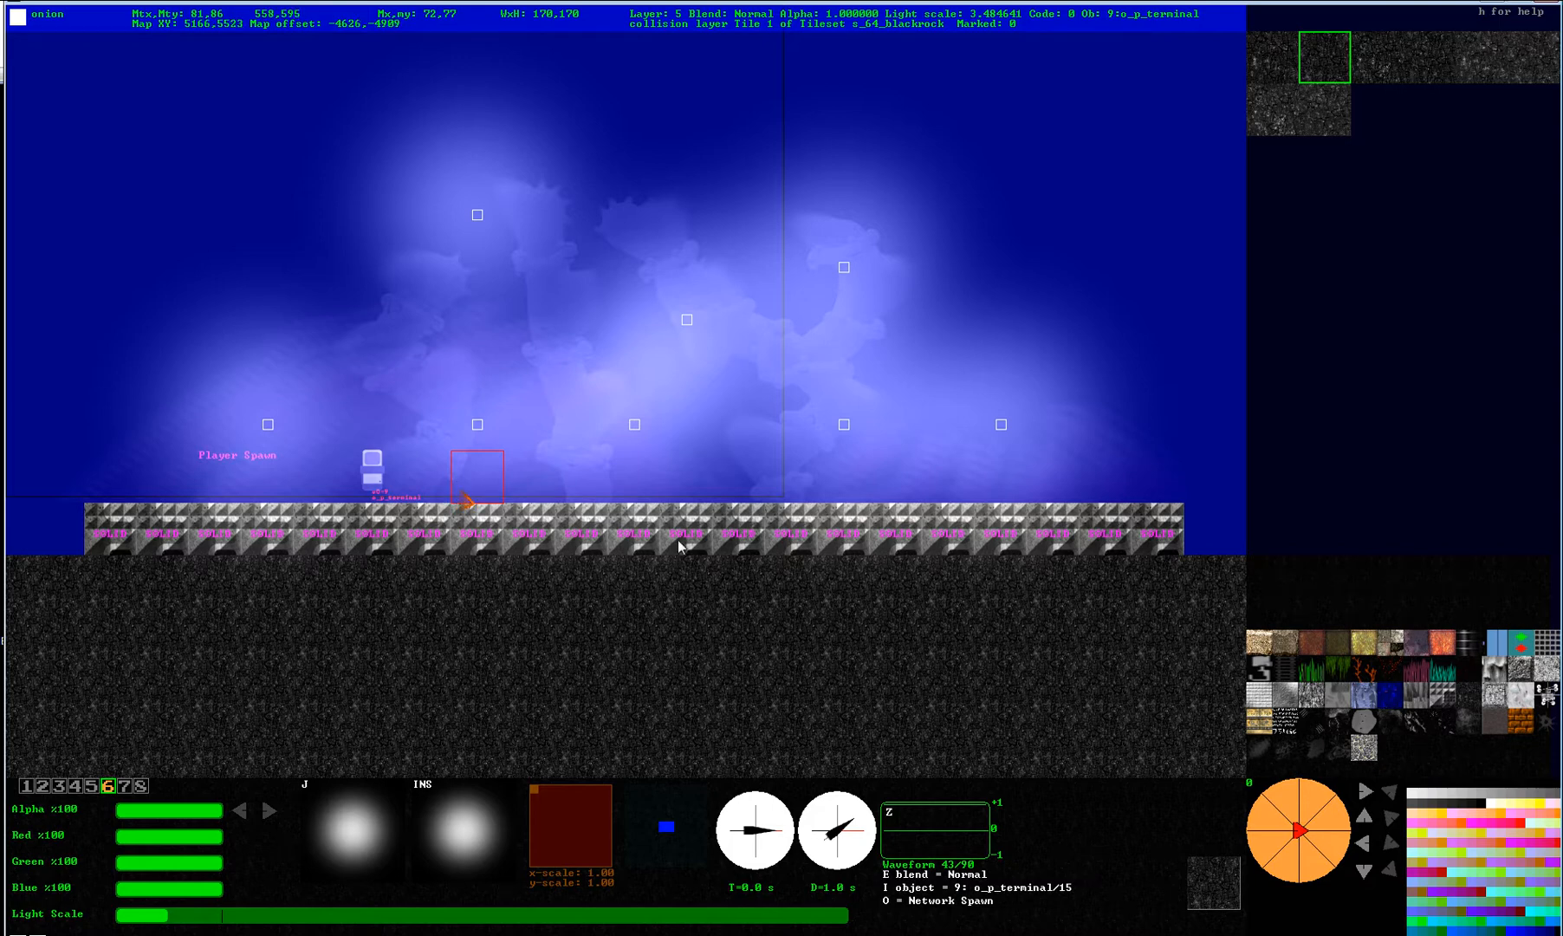
# Place an o_p_intelcomp object on the solid floor to the right of the terminal.
pyautogui.press('i')
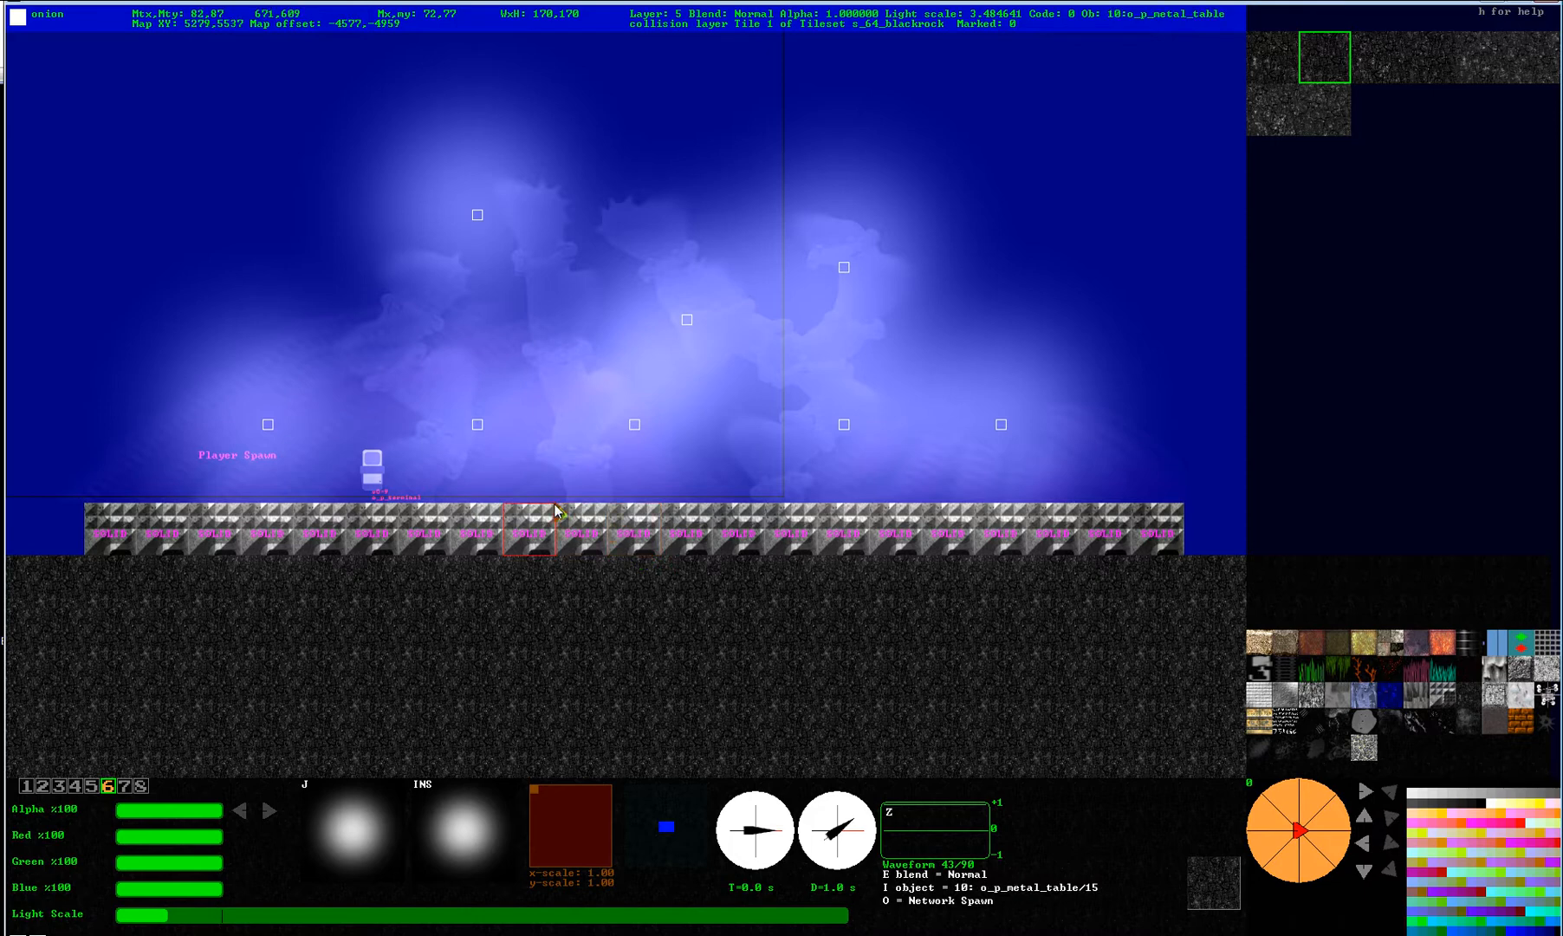
pyautogui.press('i')
pyautogui.press('i')
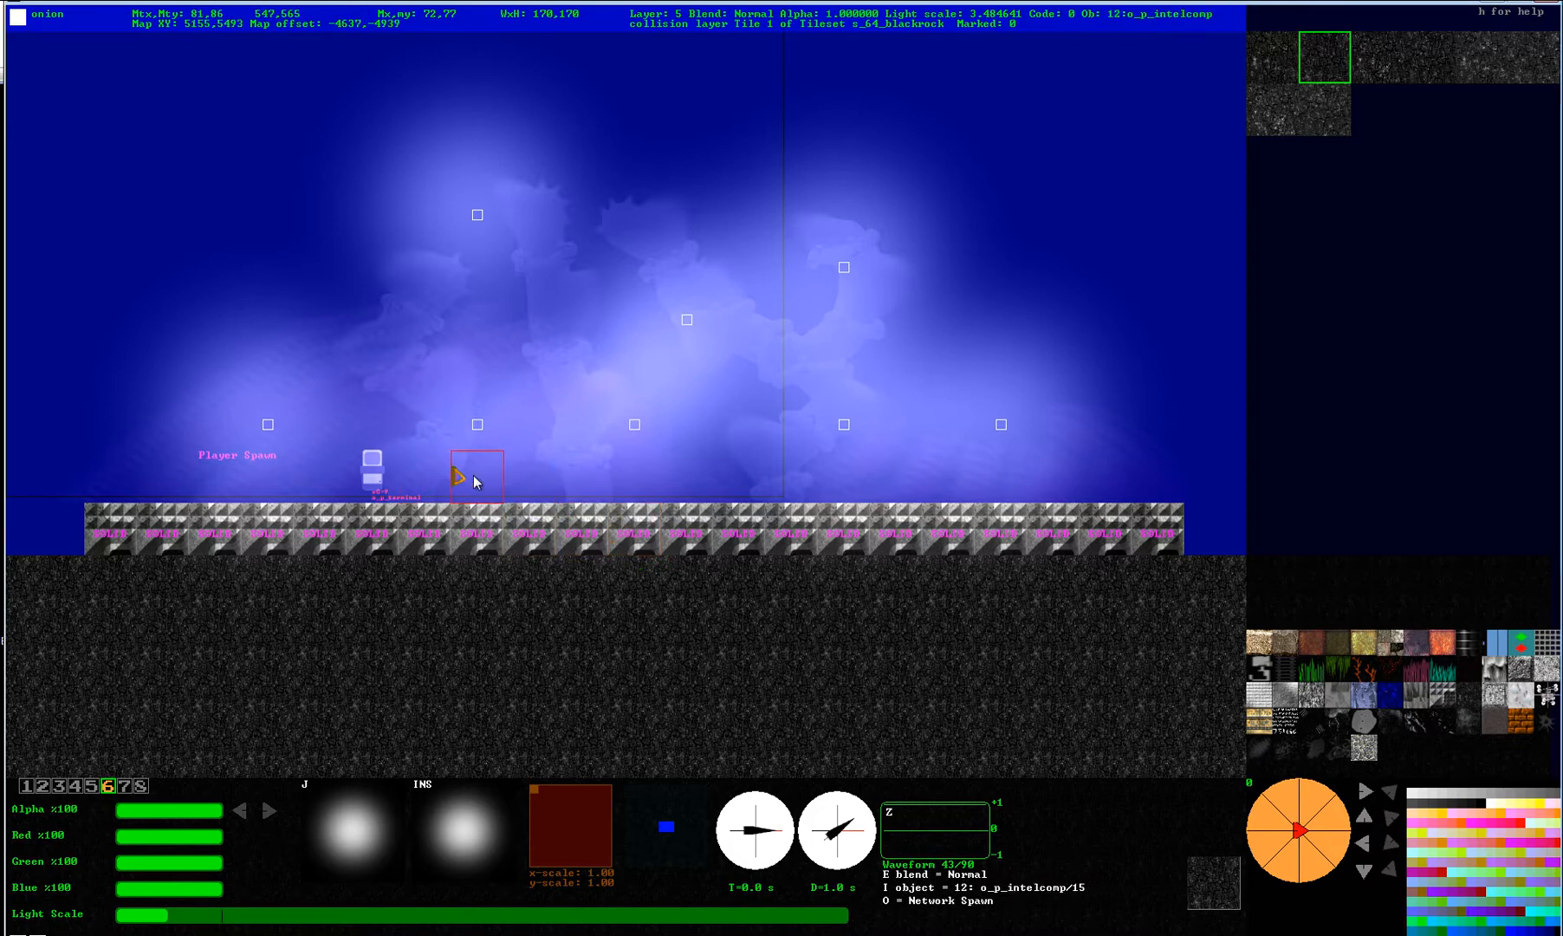
pyautogui.click(536, 479)
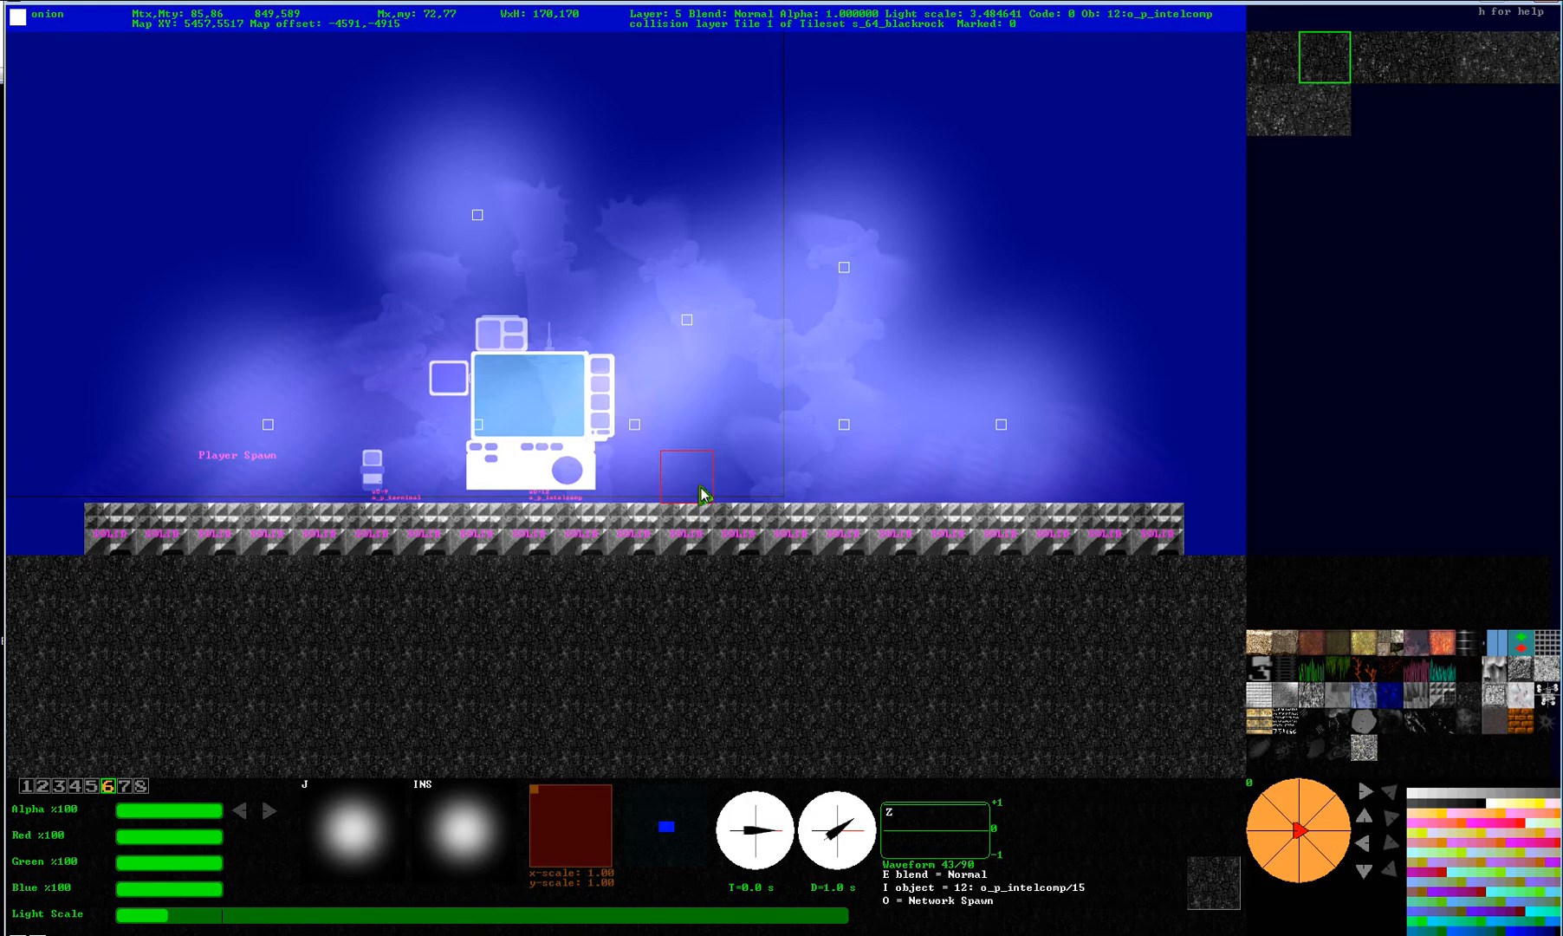
# Place an o_p_rackmount object on the floor to the right of the large intelcomp computer.
pyautogui.press('i')
pyautogui.click(700, 500)
pyautogui.click(743, 499)
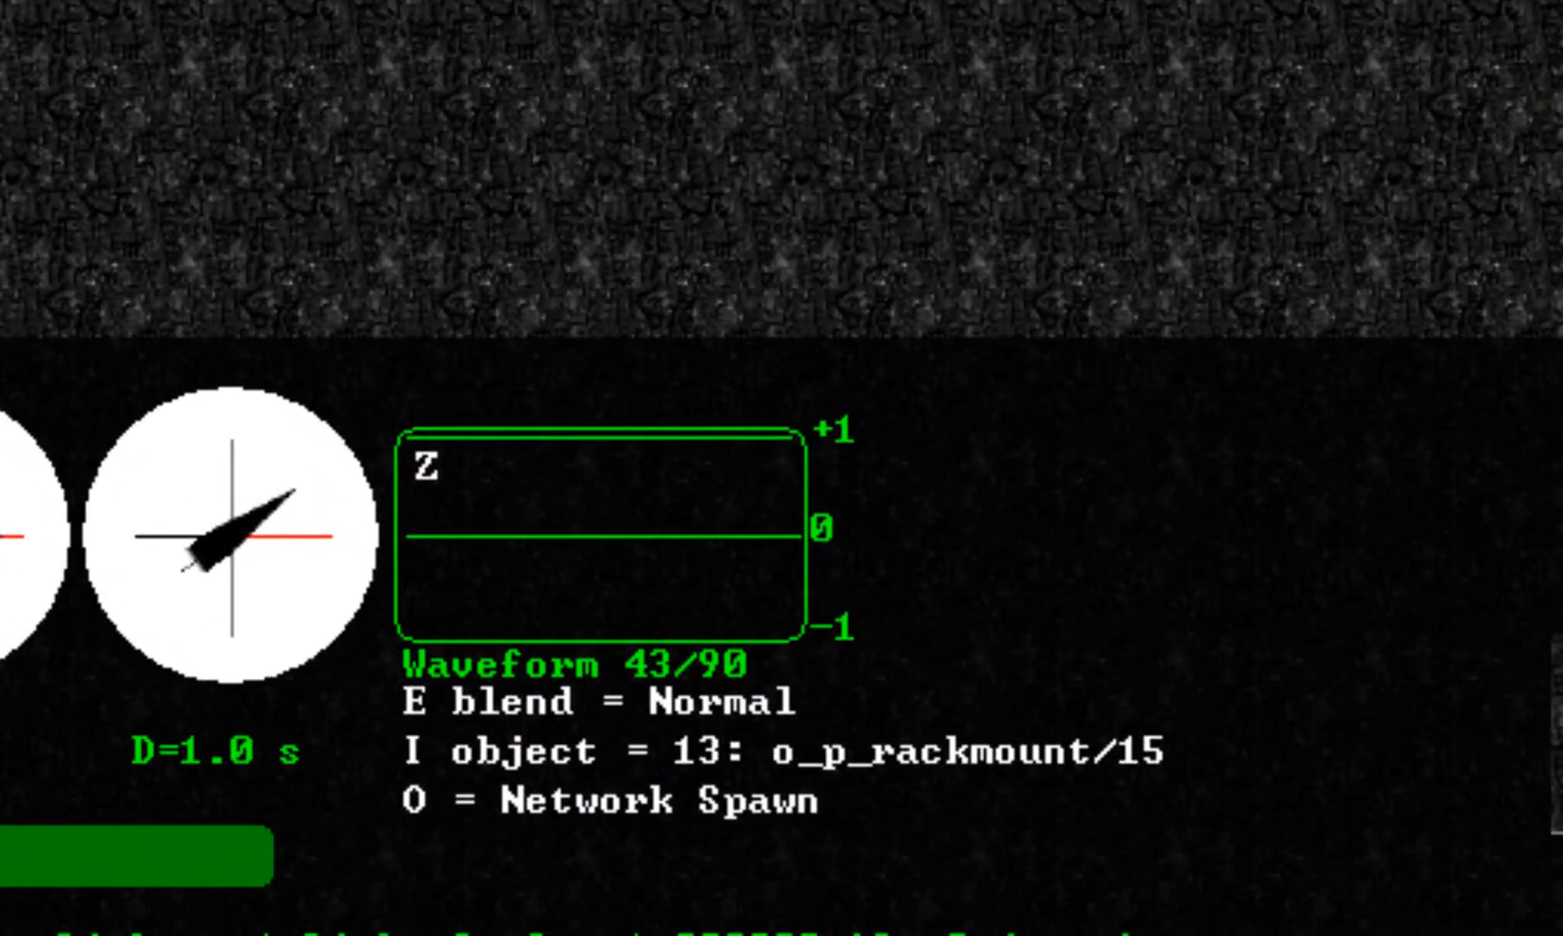
# Place an o_p_atmoscomp object directly beside the rackmount, on its right side.
pyautogui.hotkey('shift', 'i')
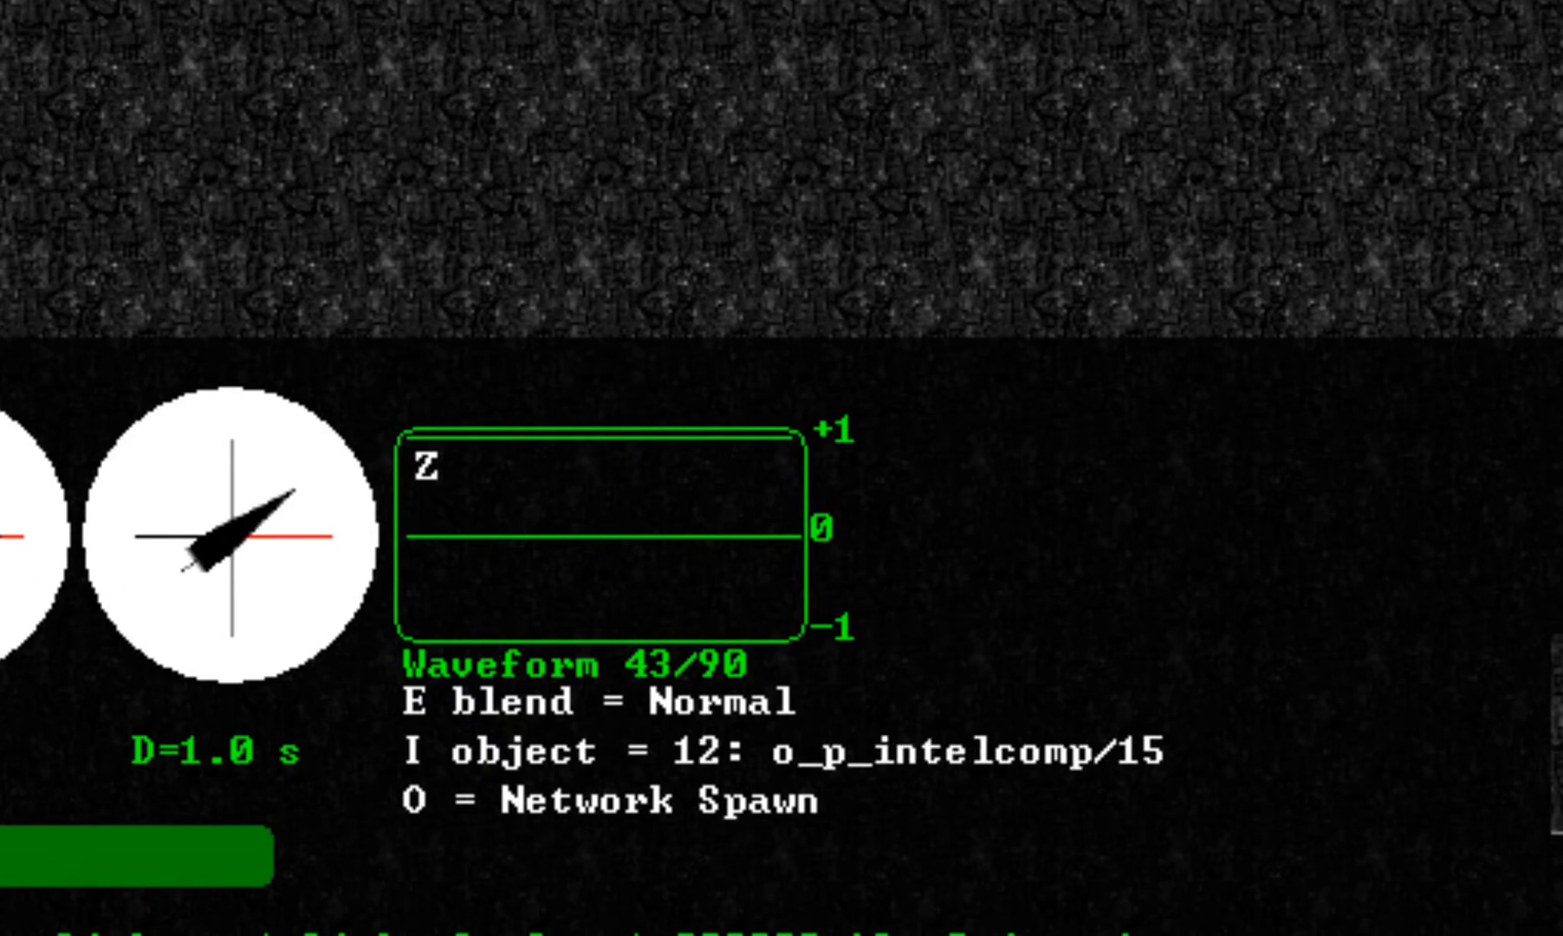
pyautogui.hotkey('shift', 'i')
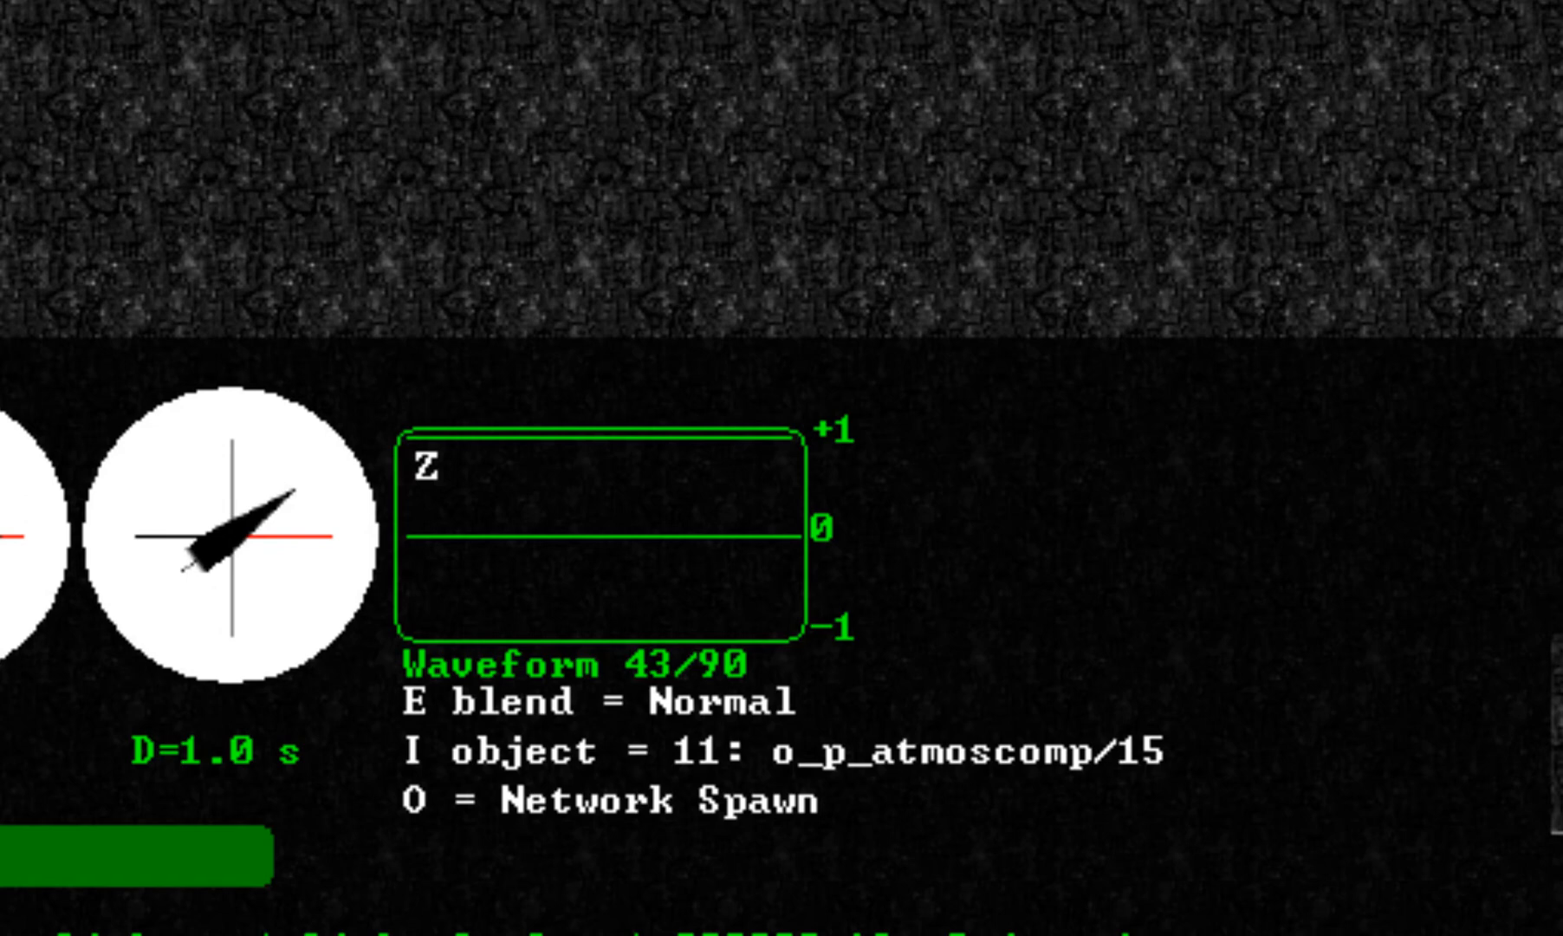
pyautogui.press('i')
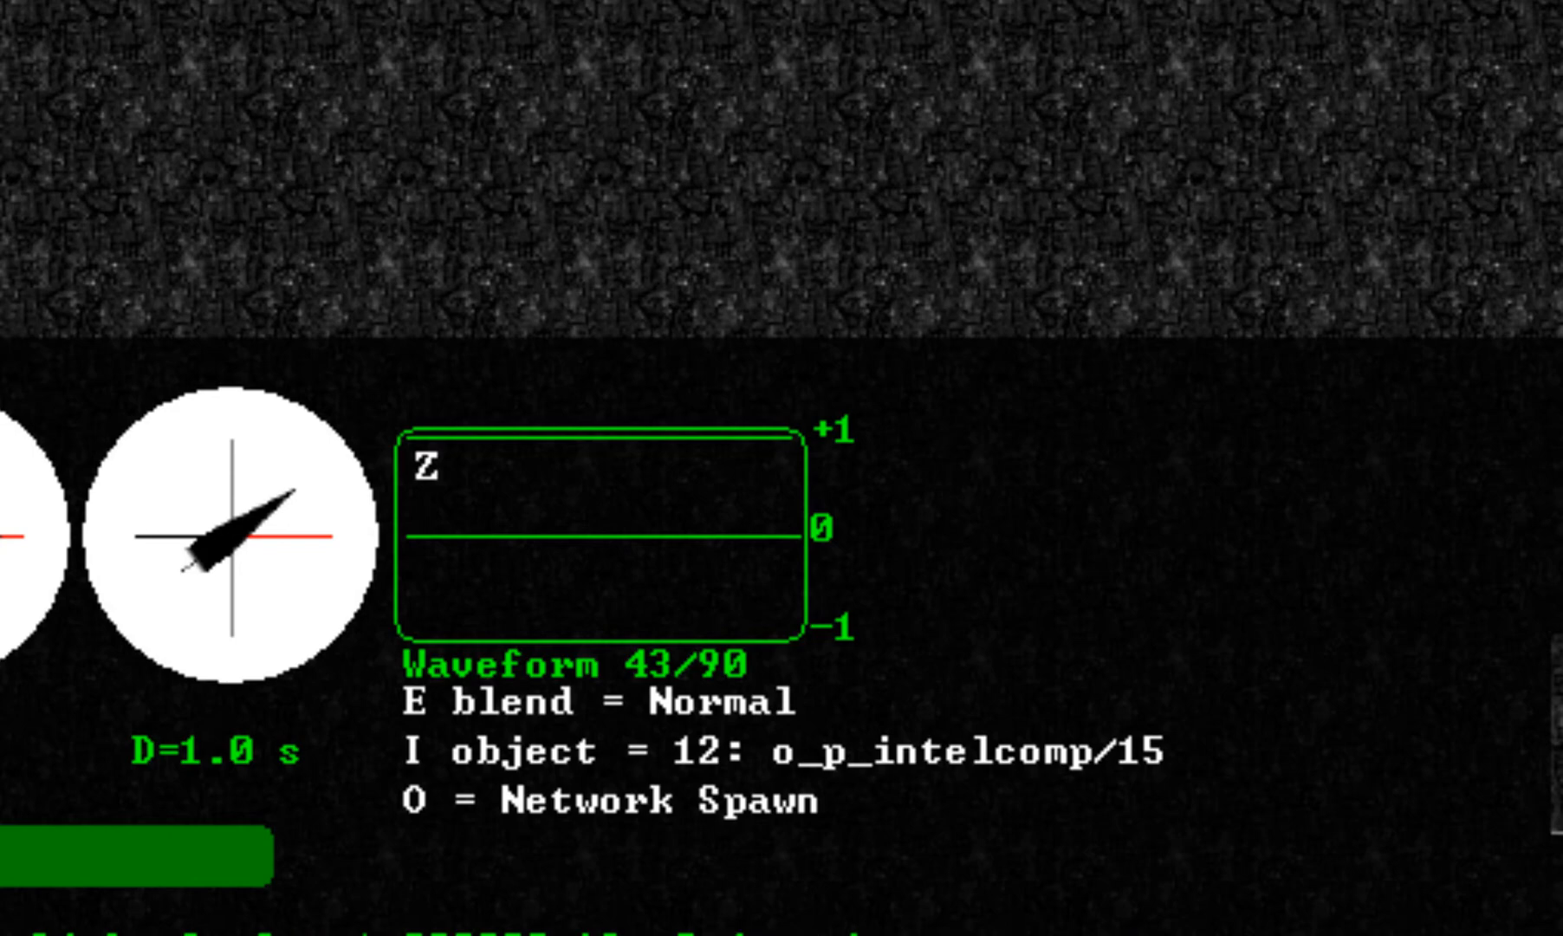
pyautogui.hotkey('shift', 'i')
pyautogui.hotkey('shift', 'i')
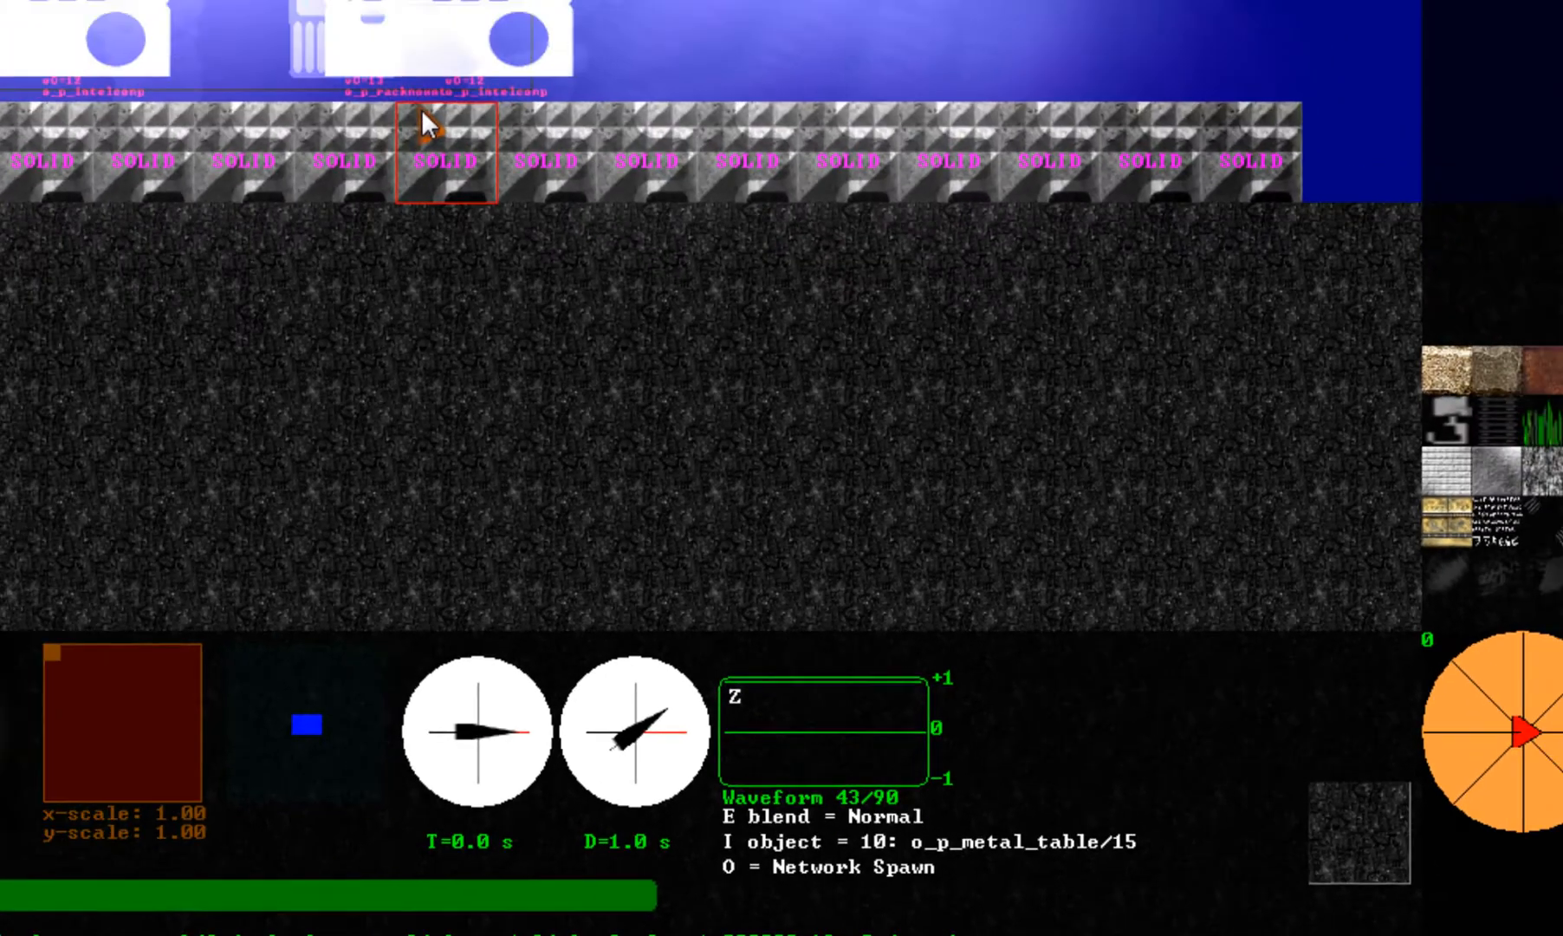
pyautogui.press('i')
pyautogui.click(425, 114)
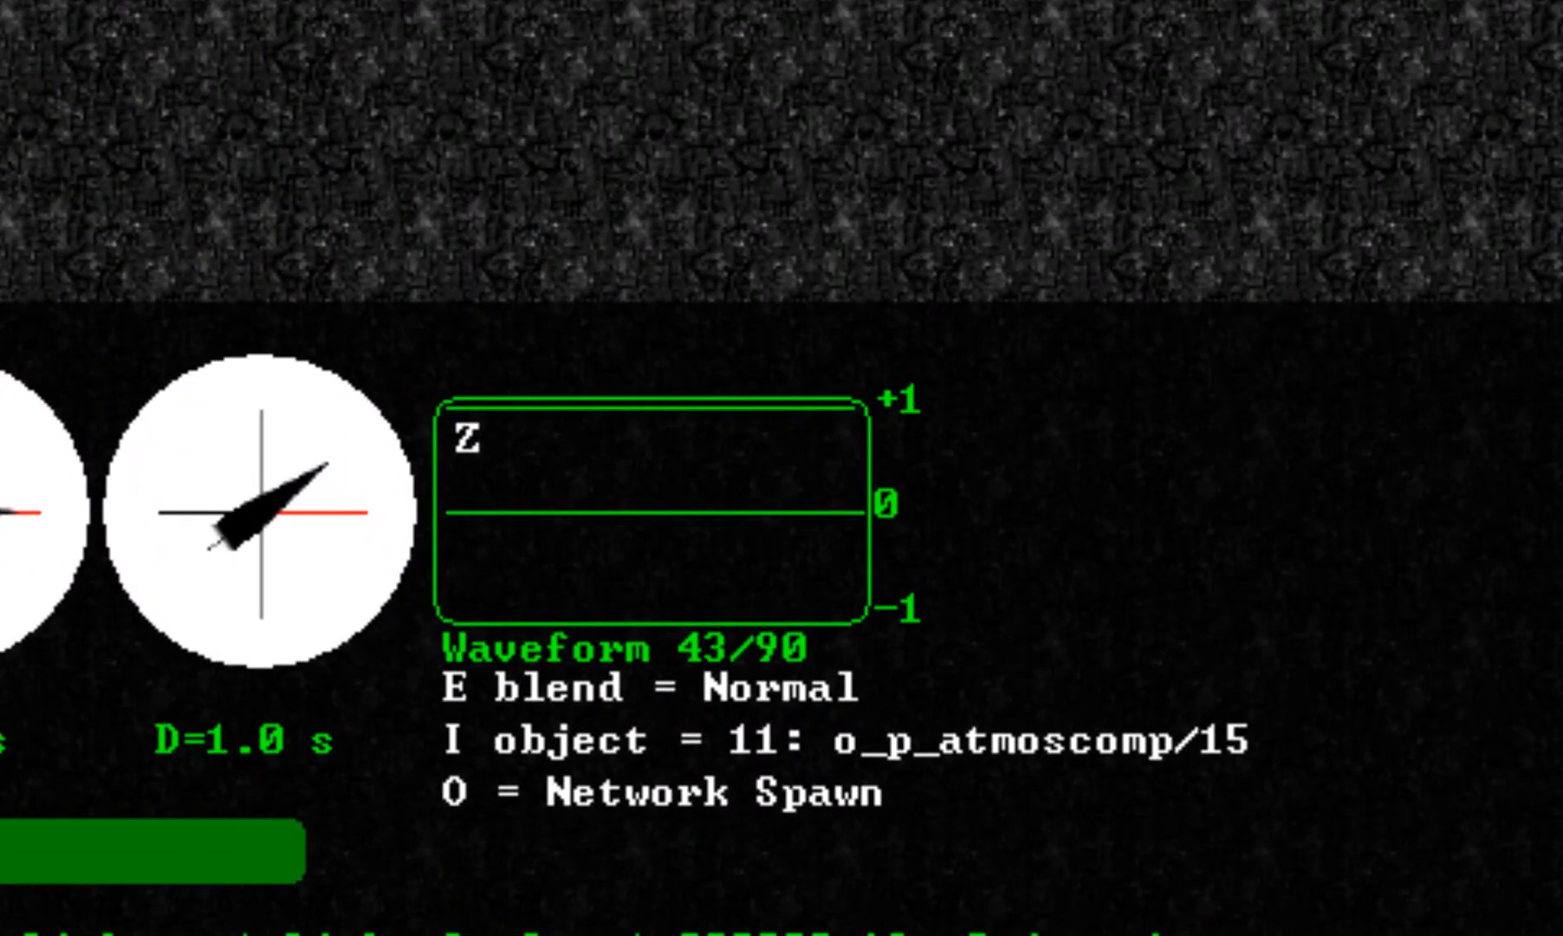
# Reset the object selection to no object.
pyautogui.press('i')
pyautogui.press('i')
pyautogui.press('i')
pyautogui.press('i')
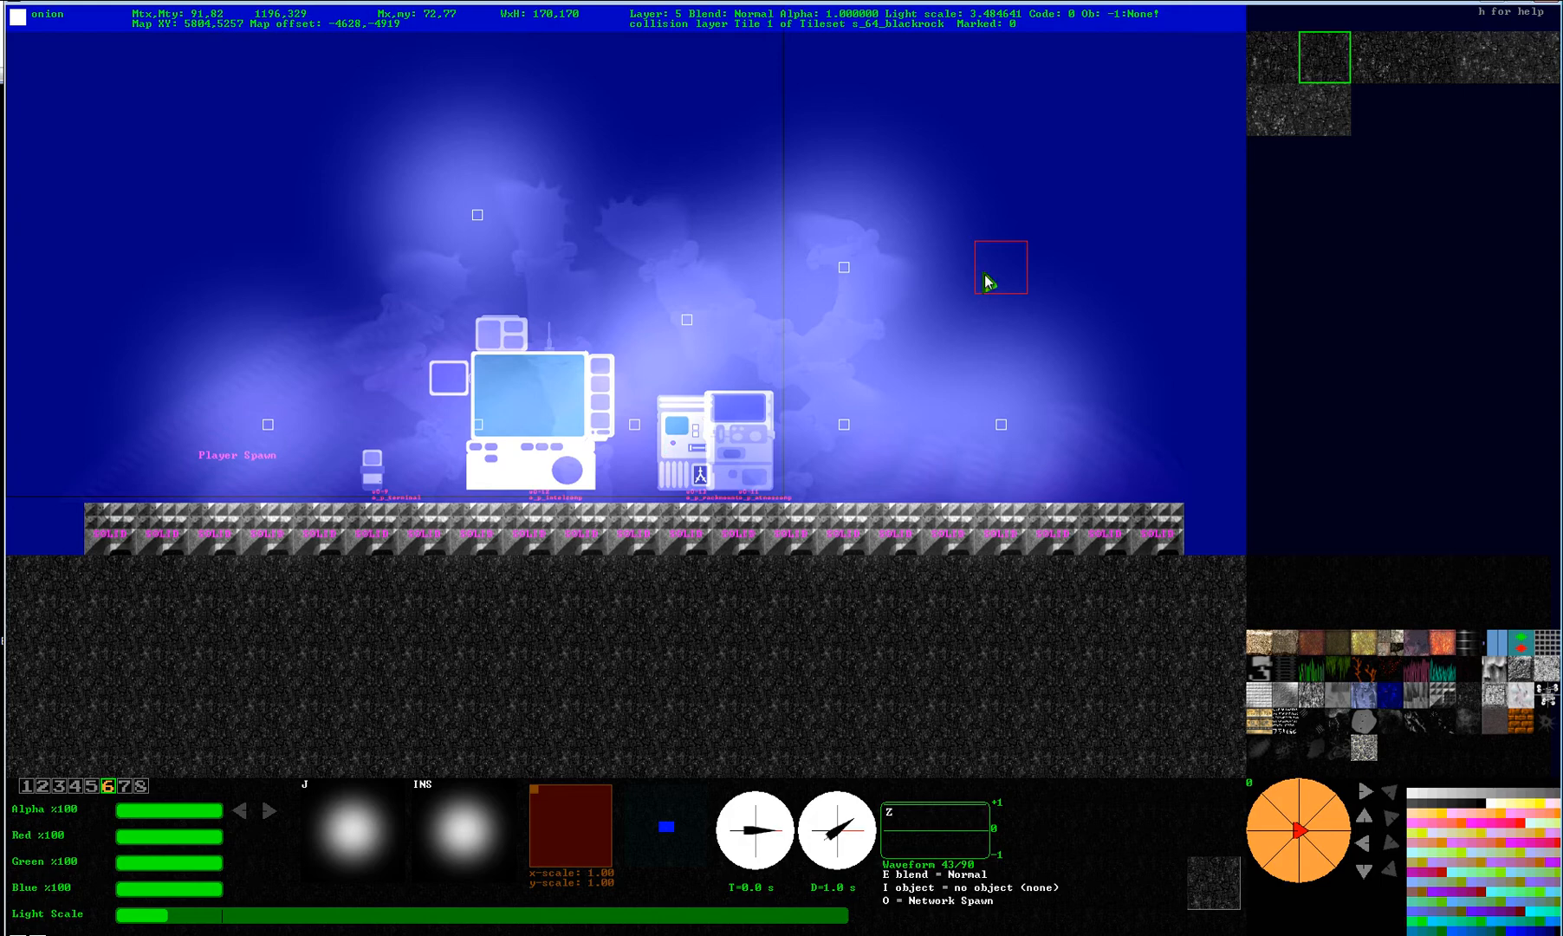
# Test-play the map and walk right from the spawn past the terminal to the gap between the large computer and the rackmount.
pyautogui.press('Escape')
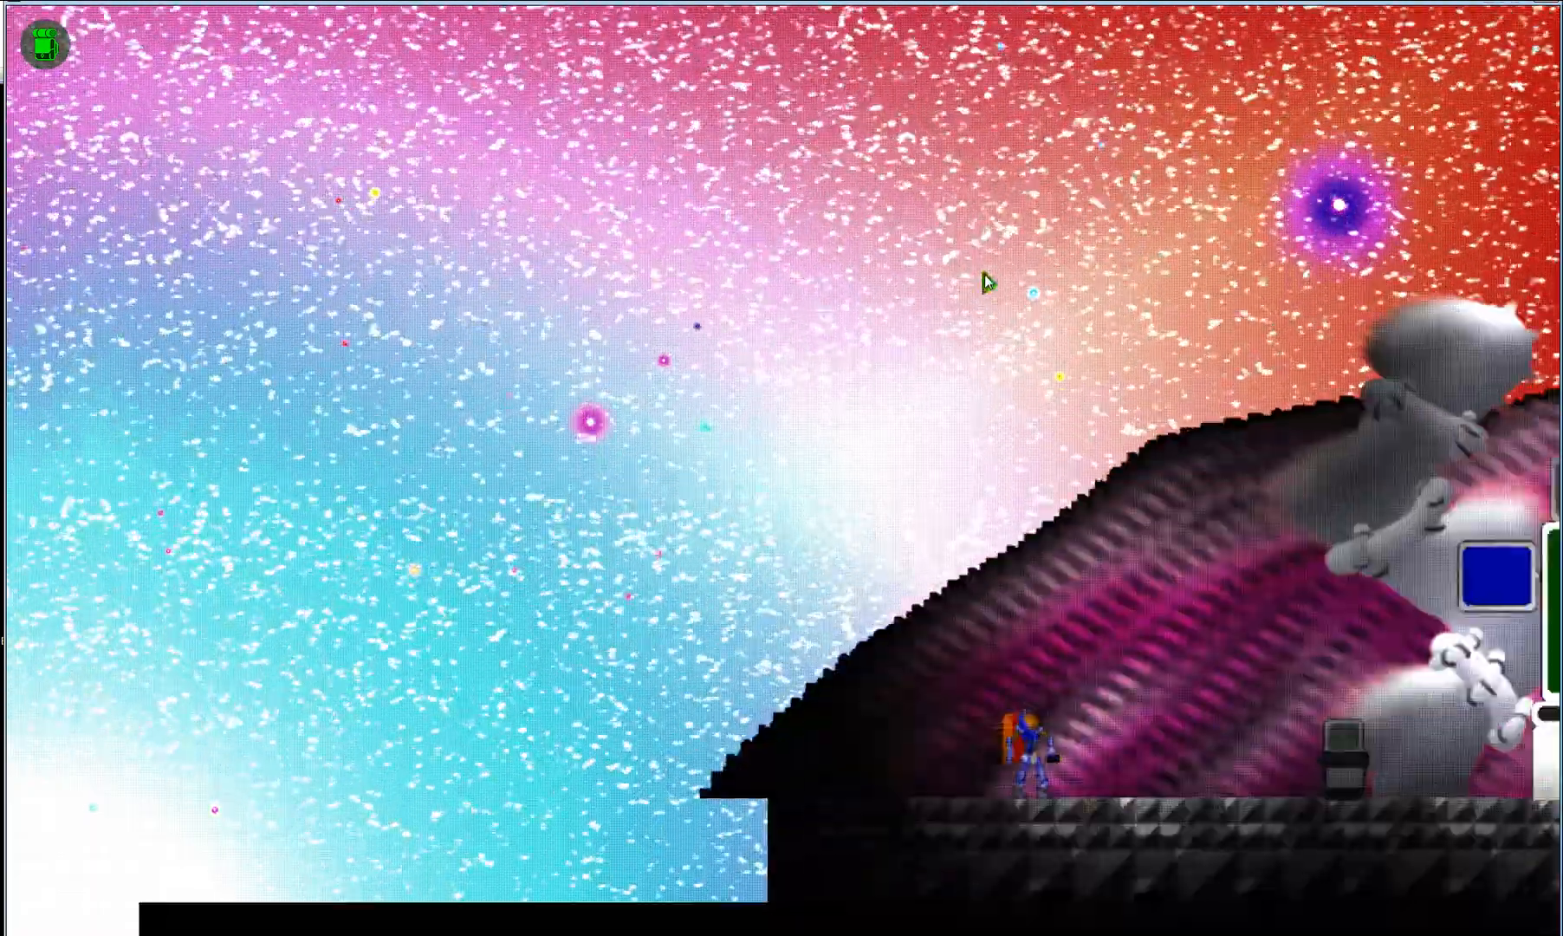
pyautogui.press('d')
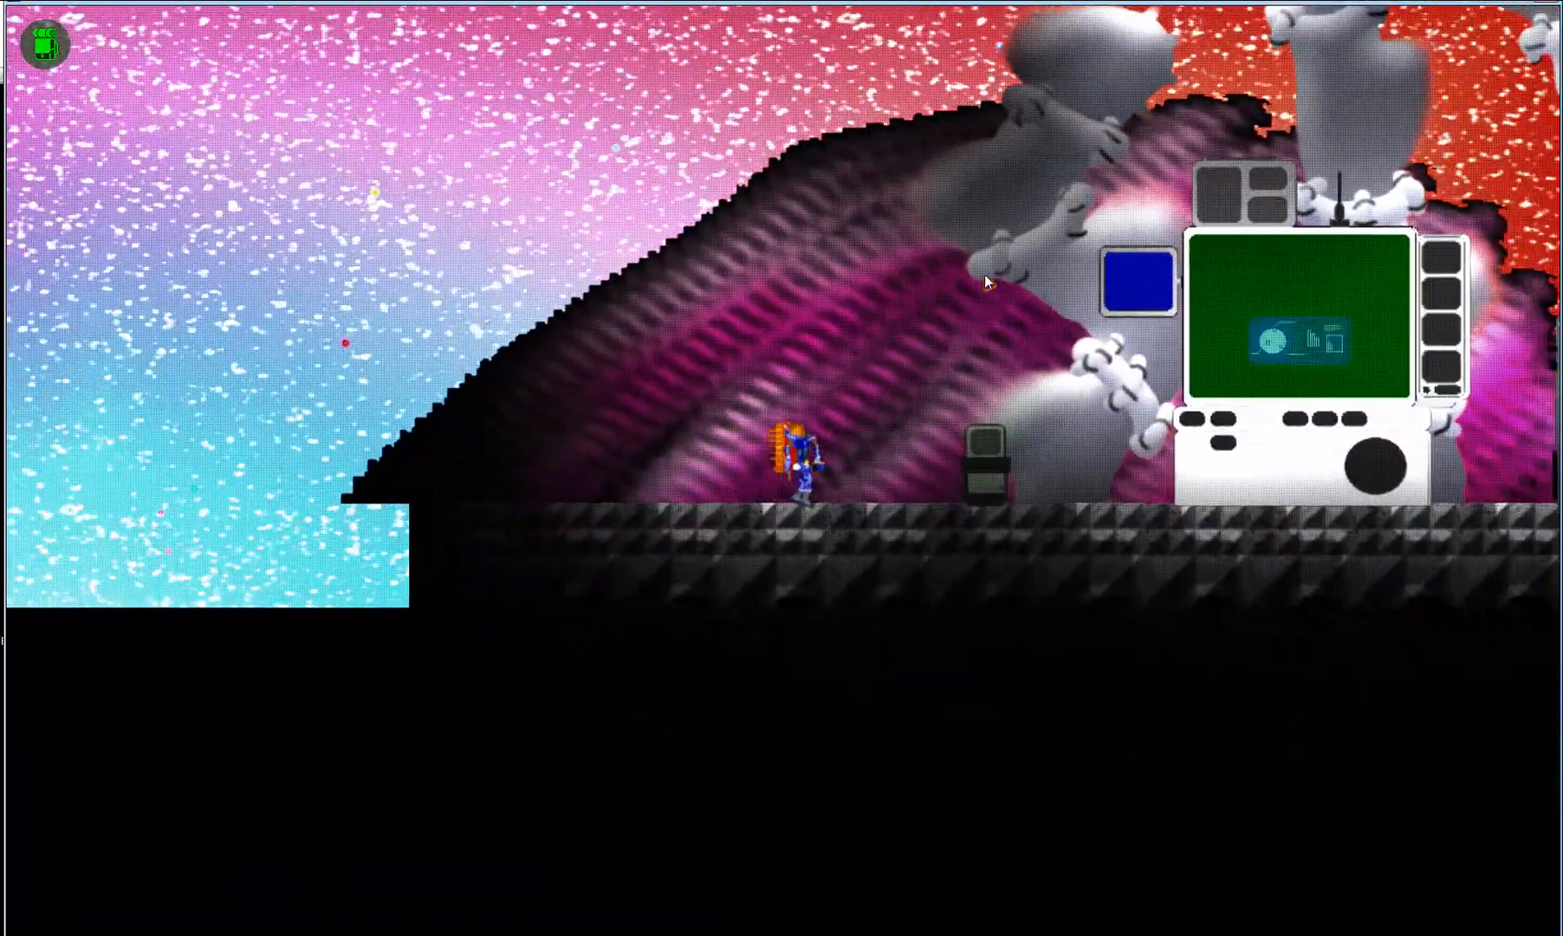
pyautogui.press('d')
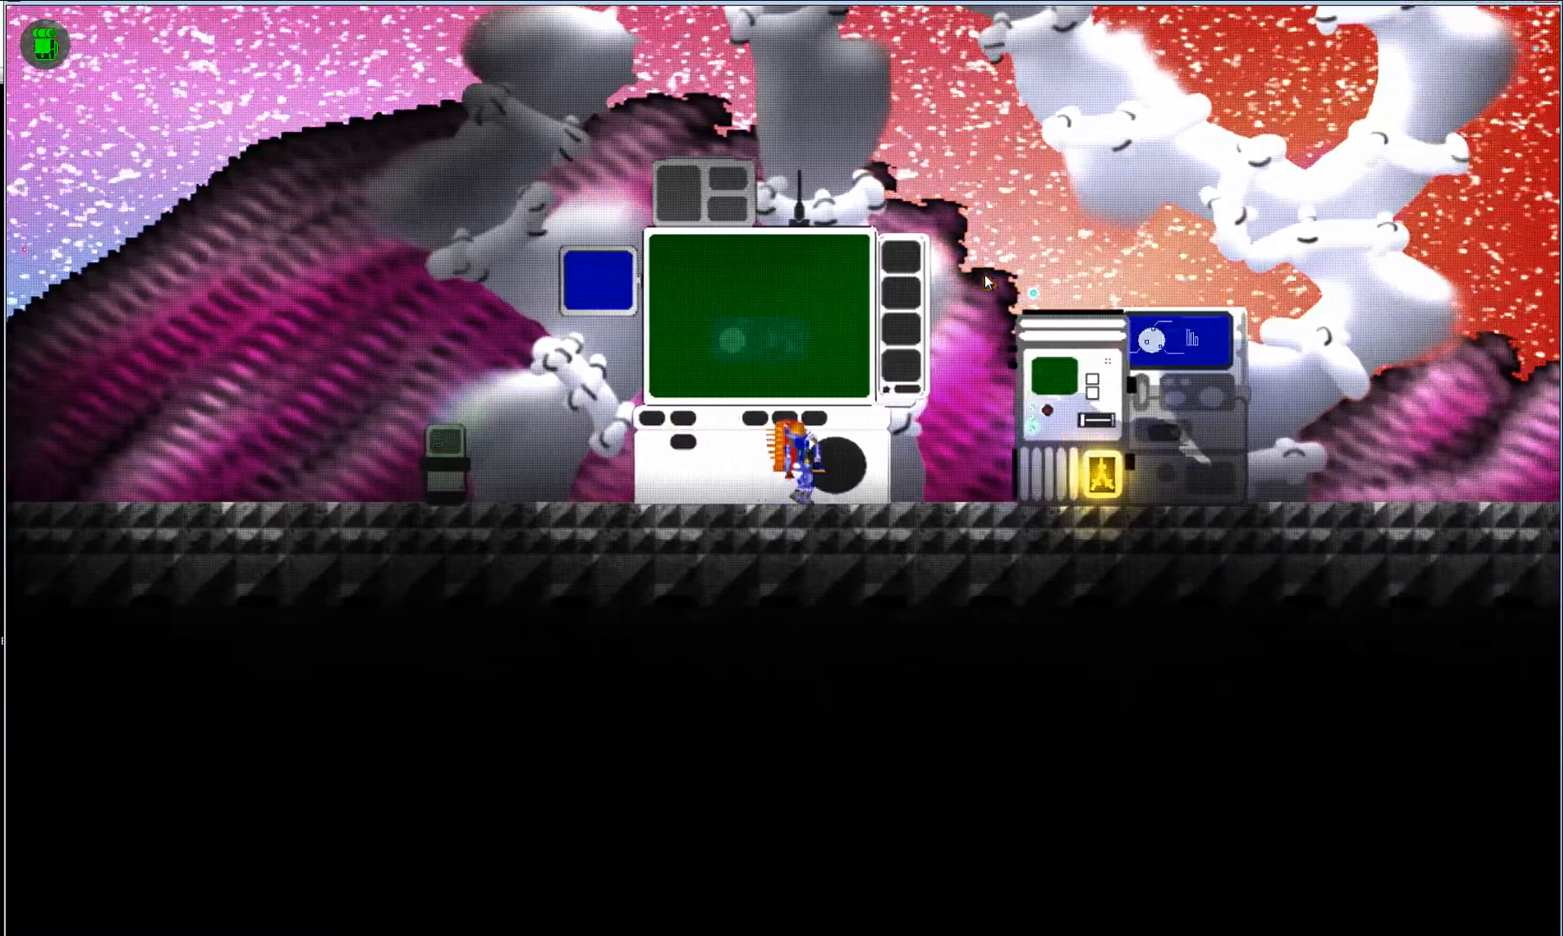
pyautogui.press('a')
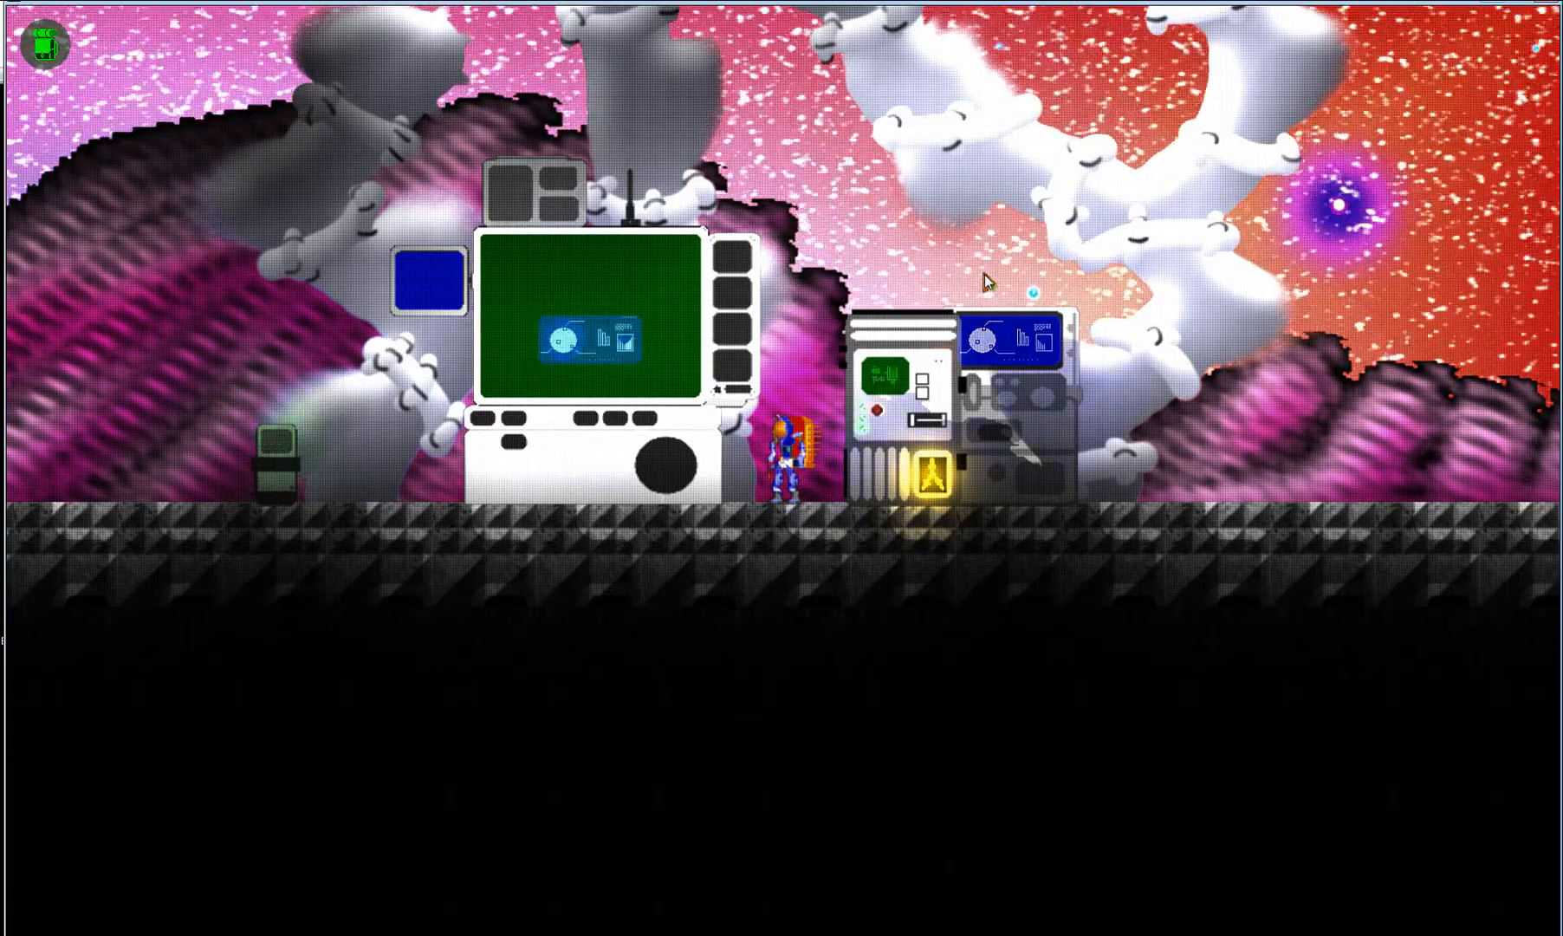
# Pace left and right in front of the large computer to inspect its animated screen and controls.
pyautogui.press('Left')
pyautogui.press('Left')
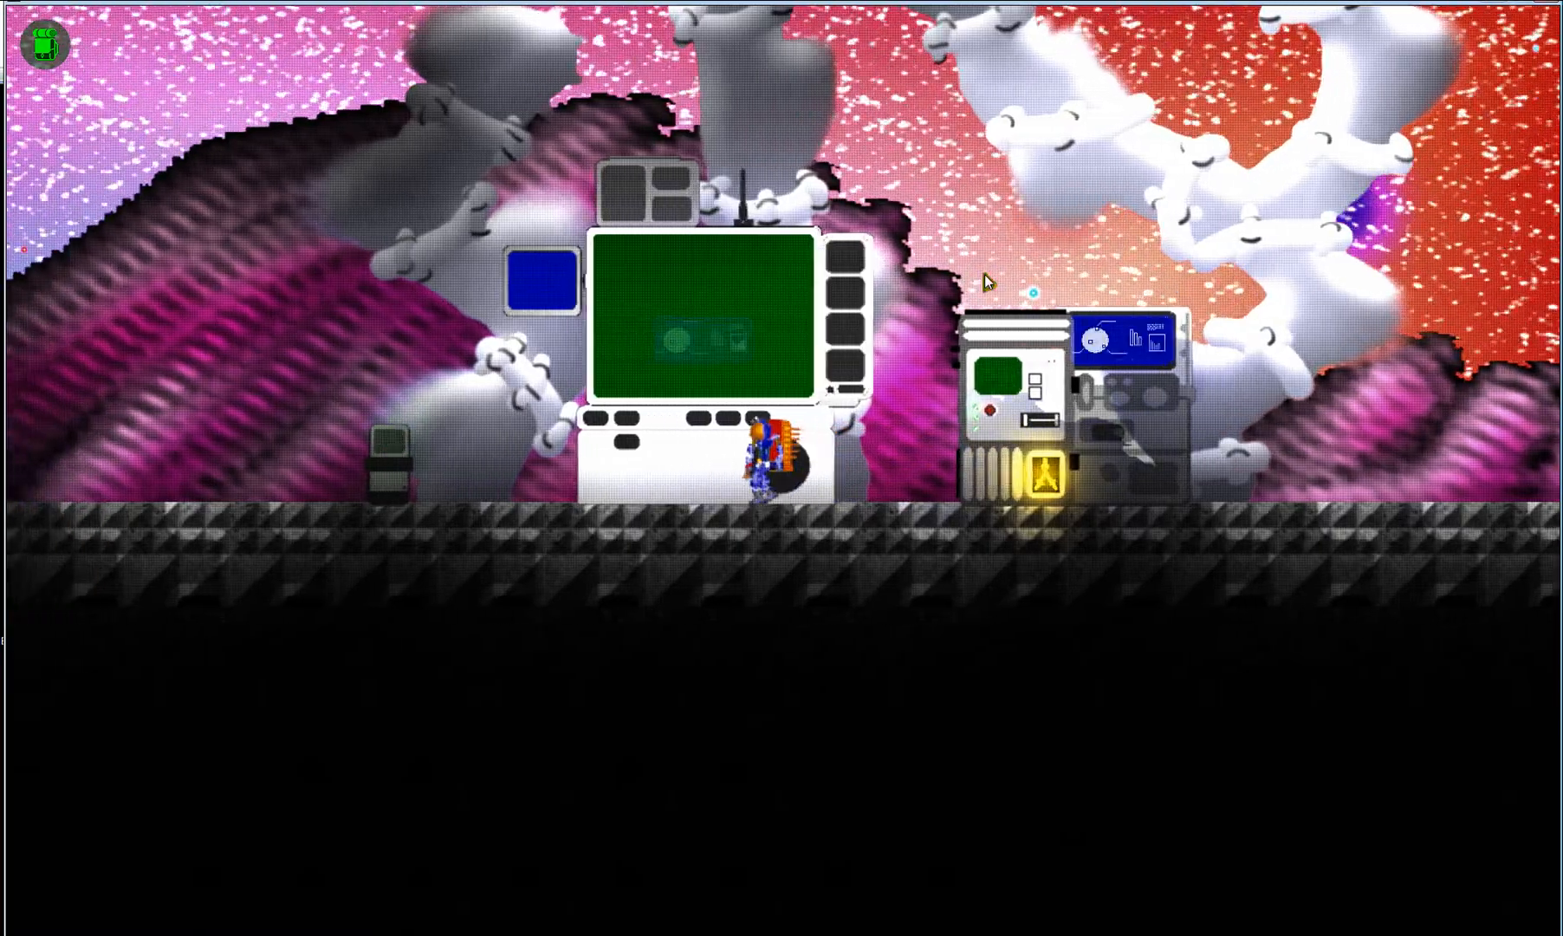
pyautogui.press('Right')
pyautogui.press('Right')
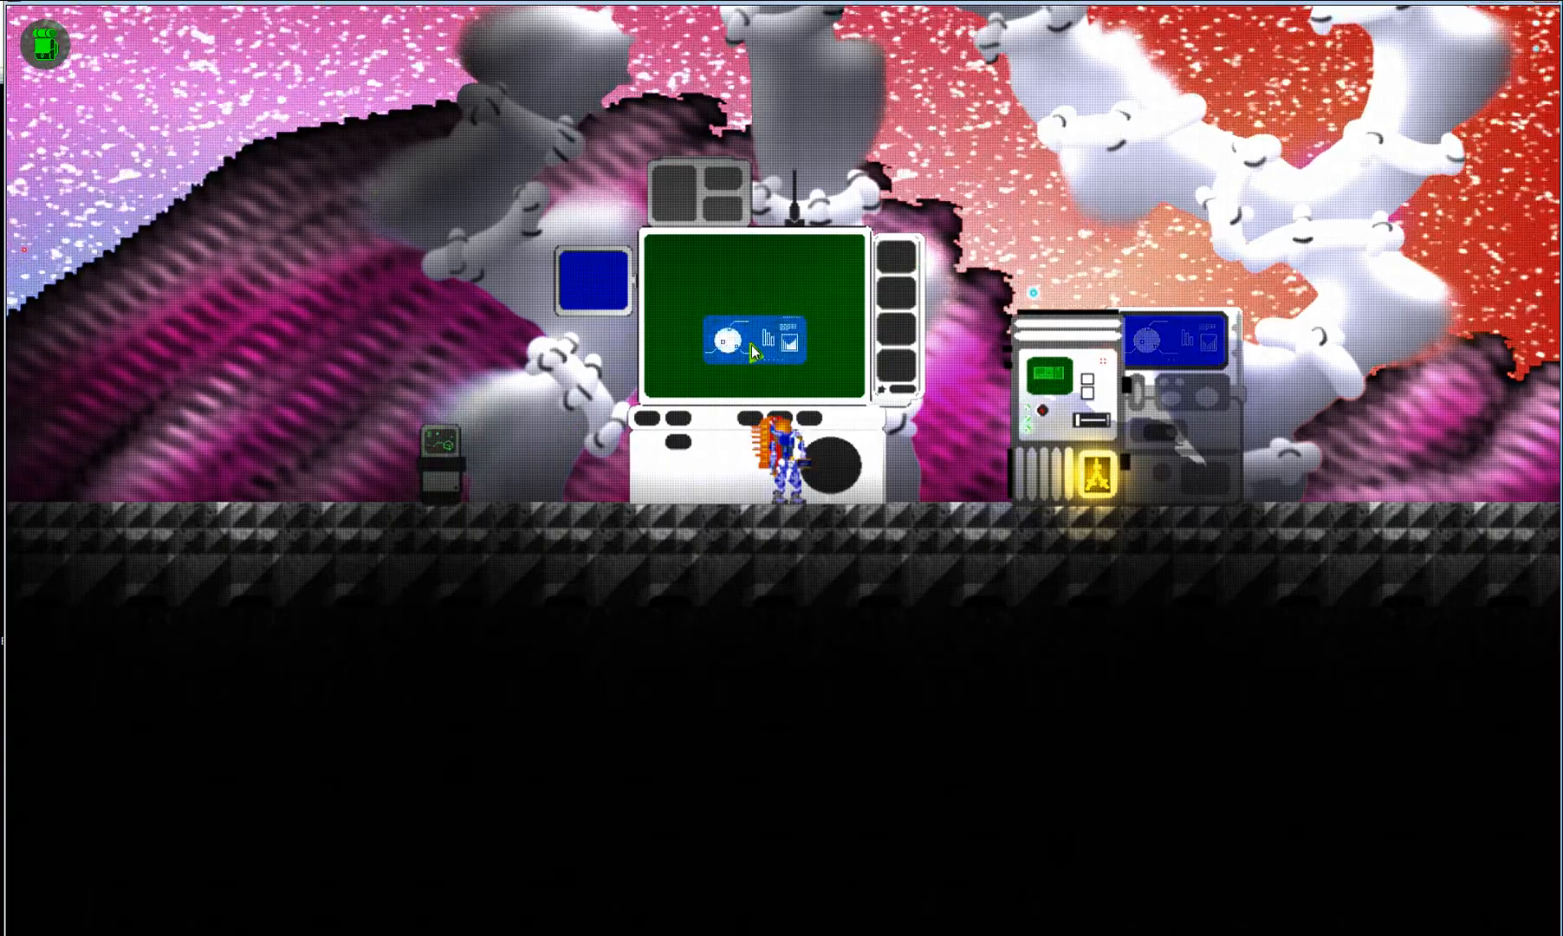
pyautogui.press('Left')
pyautogui.press('Left')
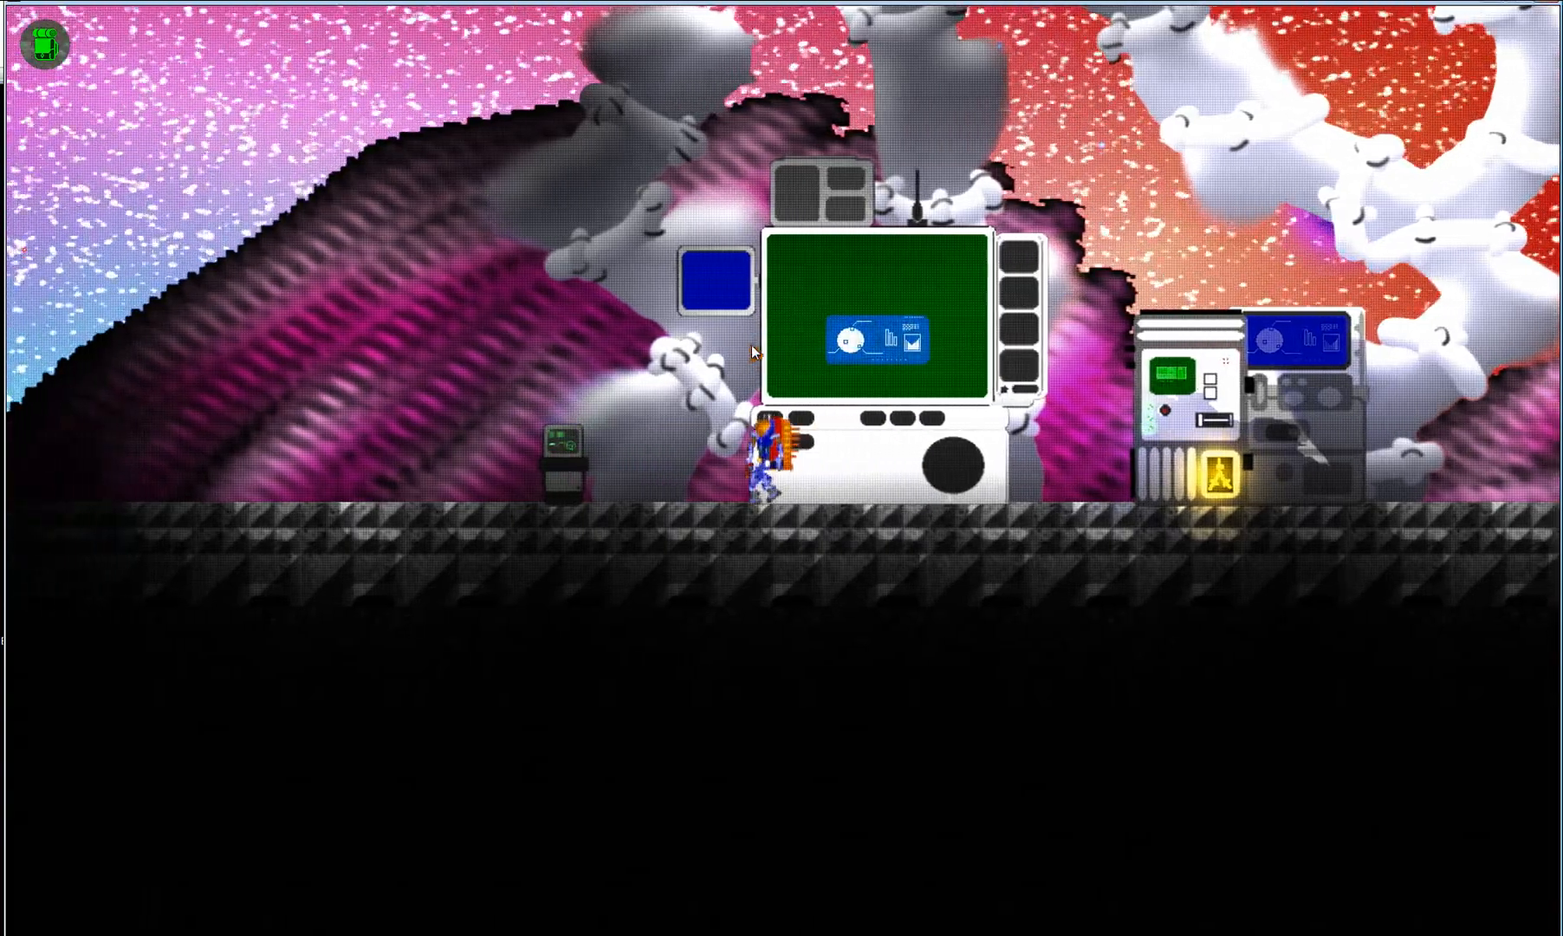